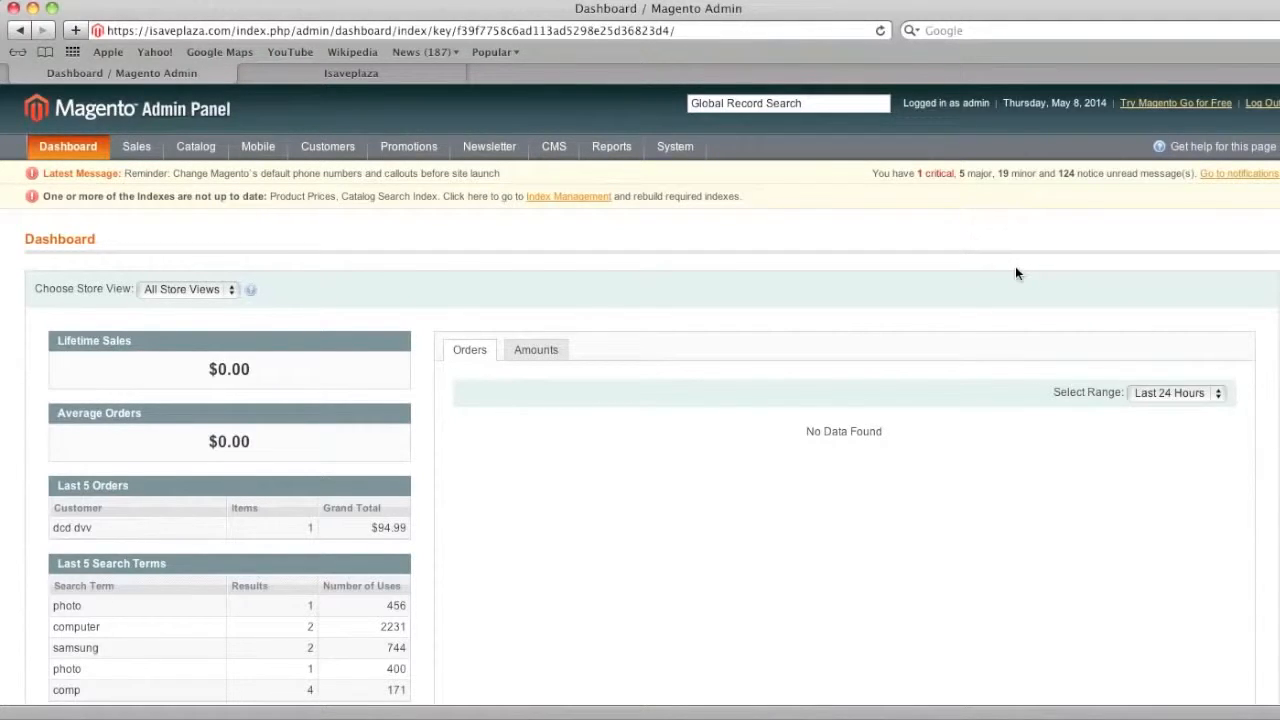
- Open the product attribute management page and start a new attribute
mouse_move(214, 145)
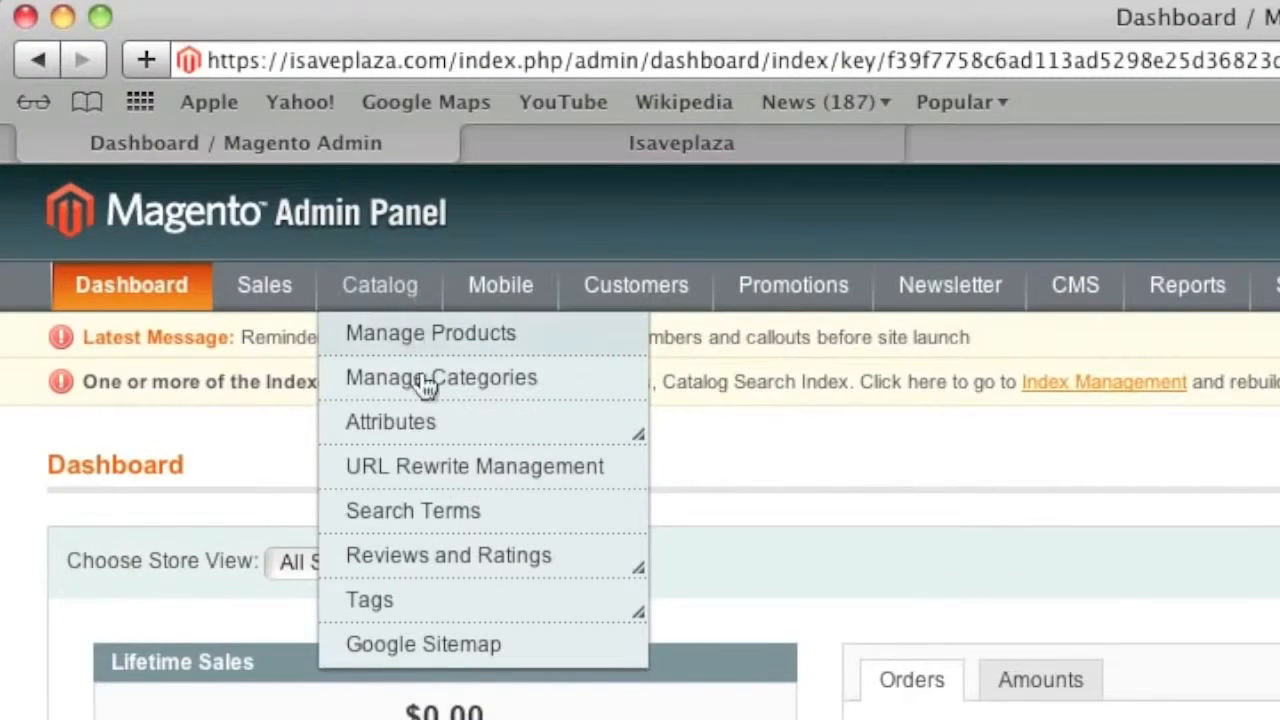
mouse_move(435, 420)
left_click(520, 436)
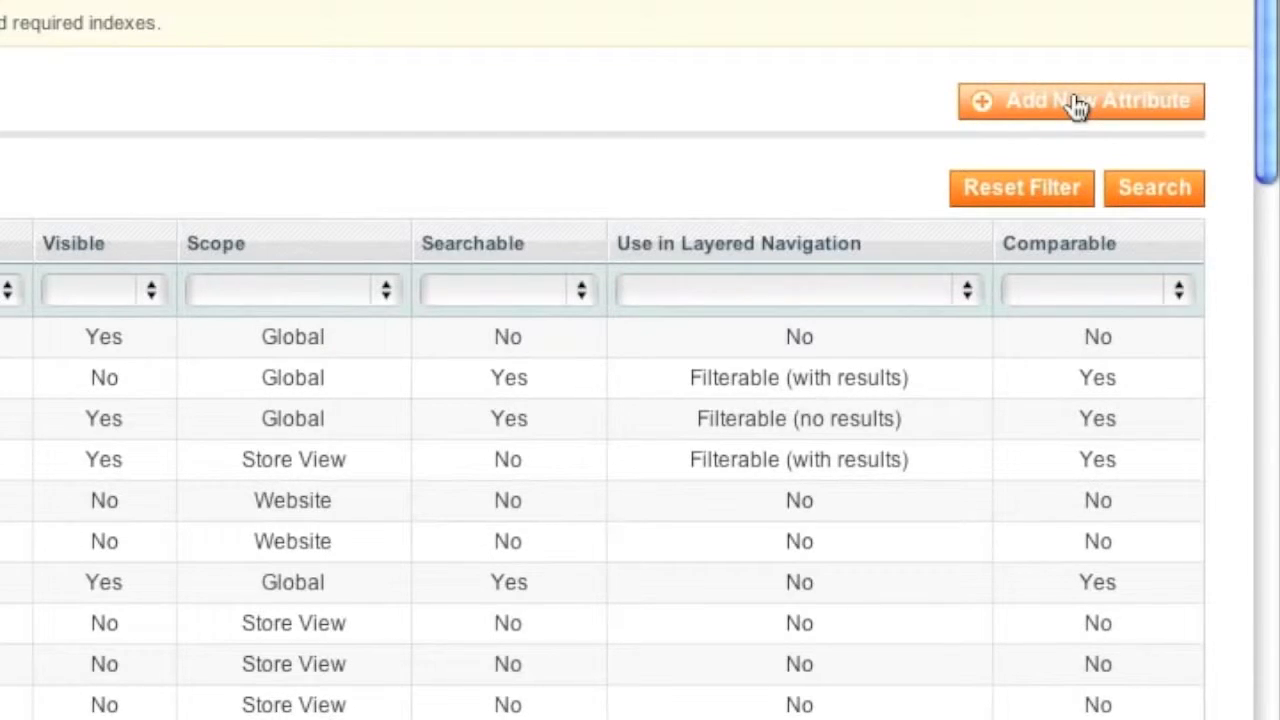
left_click(1077, 102)
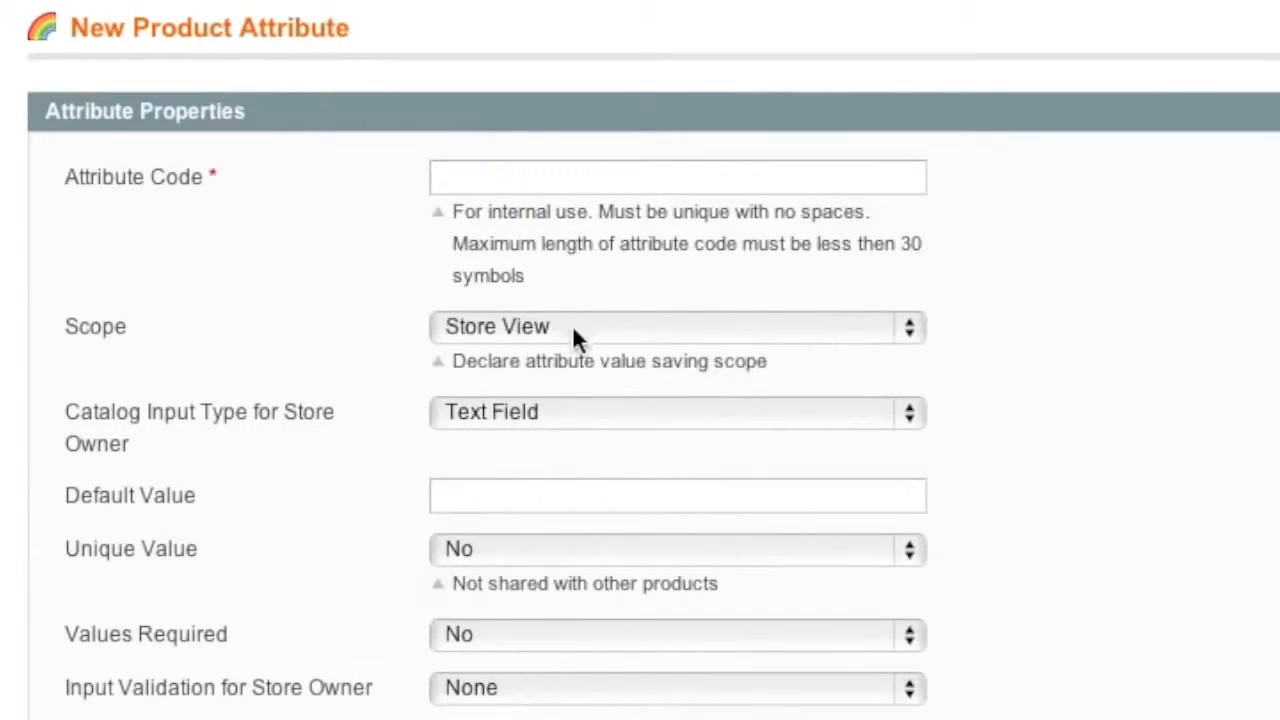
- Apply the new attribute only to selected product types, choosing Configurable Product
left_click(611, 332)
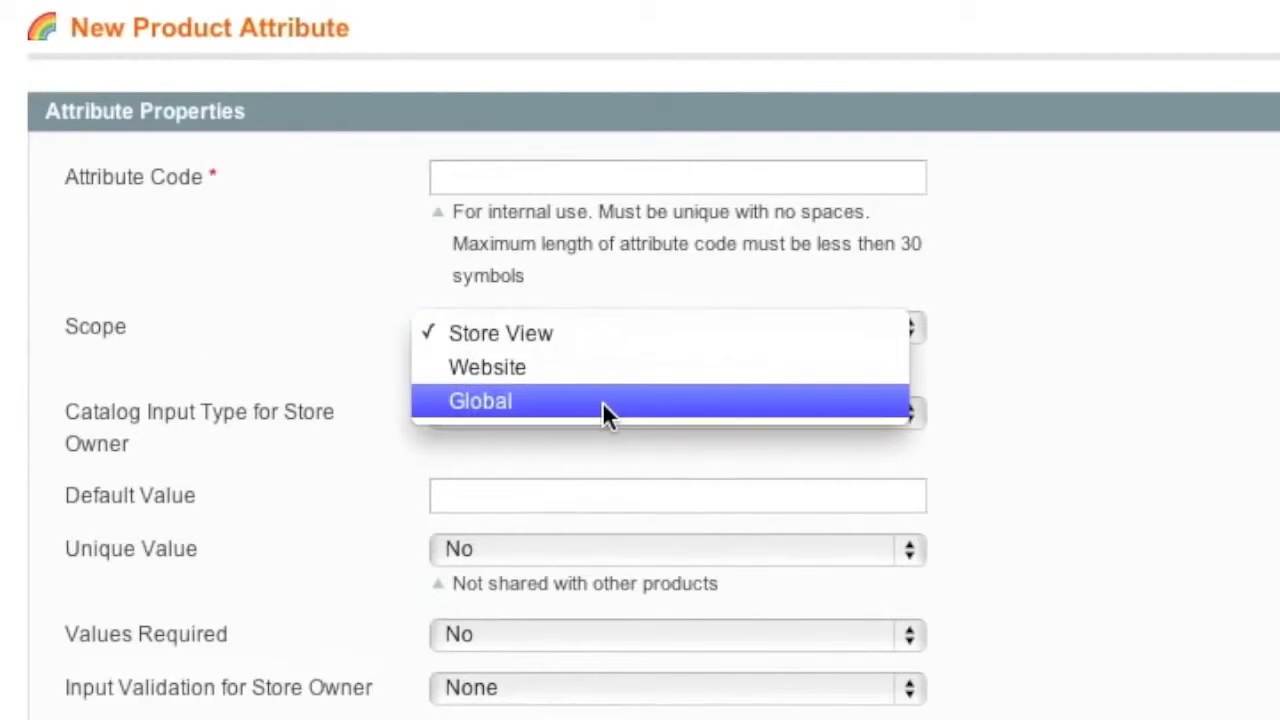
left_click(286, 343)
scroll(408, 388, "down", 3)
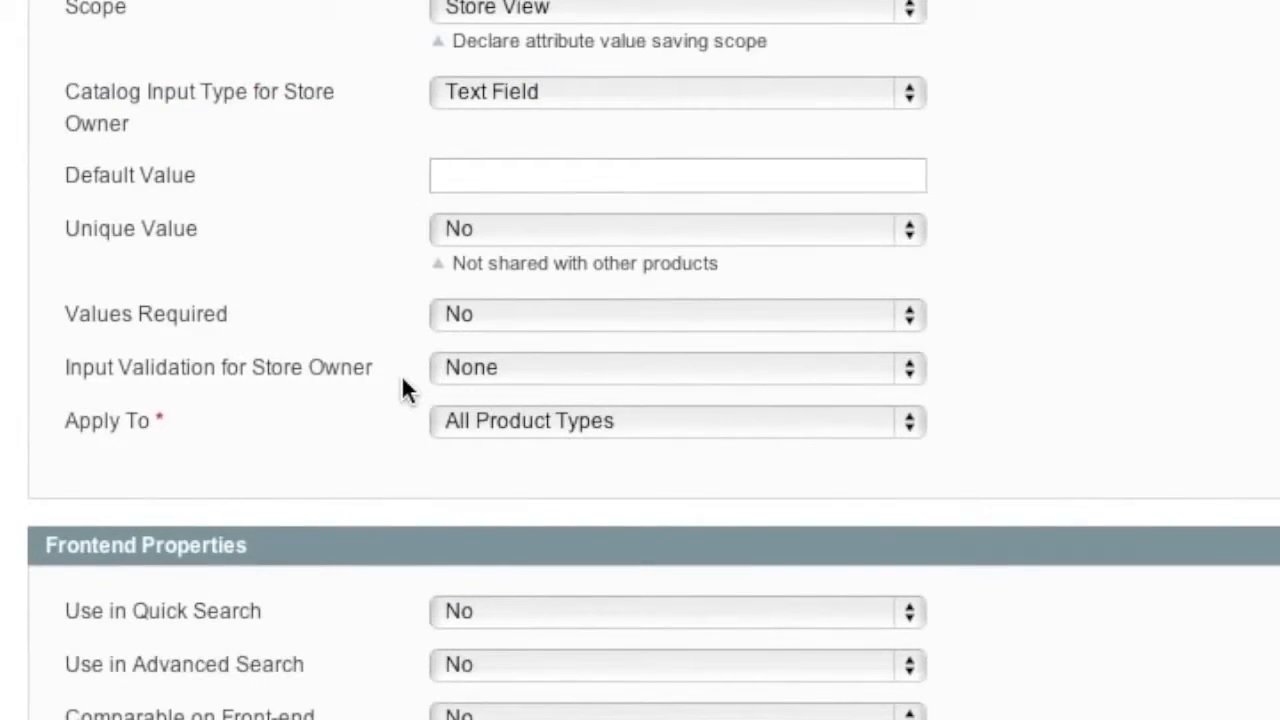
left_click(524, 420)
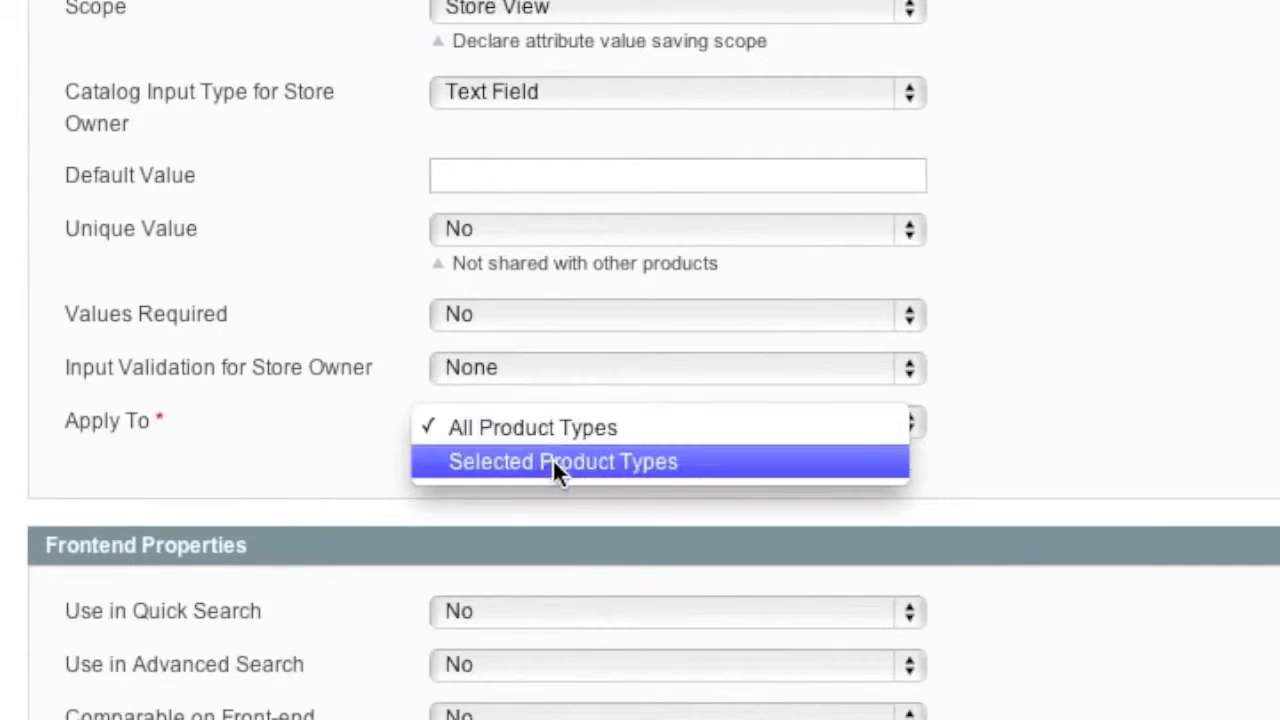
left_click(552, 460)
left_click(540, 538)
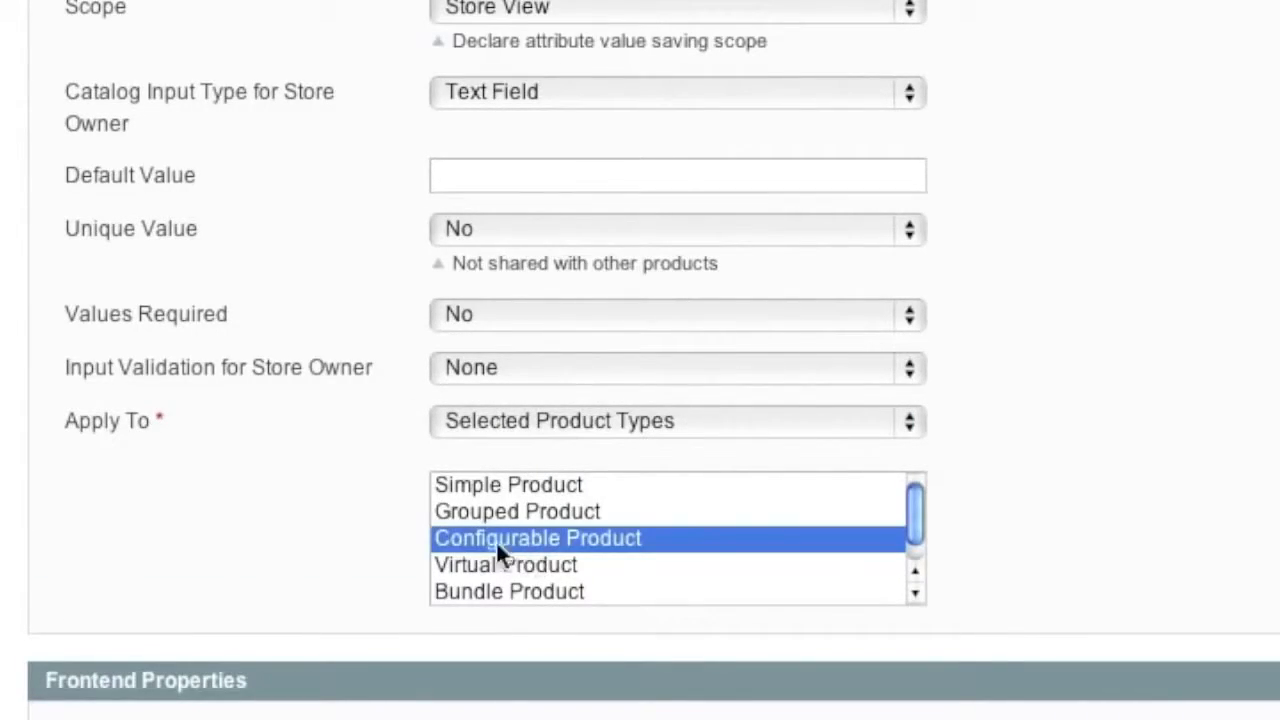
- Set the new attribute's scope to Global and its catalog input type for the store owner to Dropdown
scroll(327, 471, "up", 1)
left_click(543, 108)
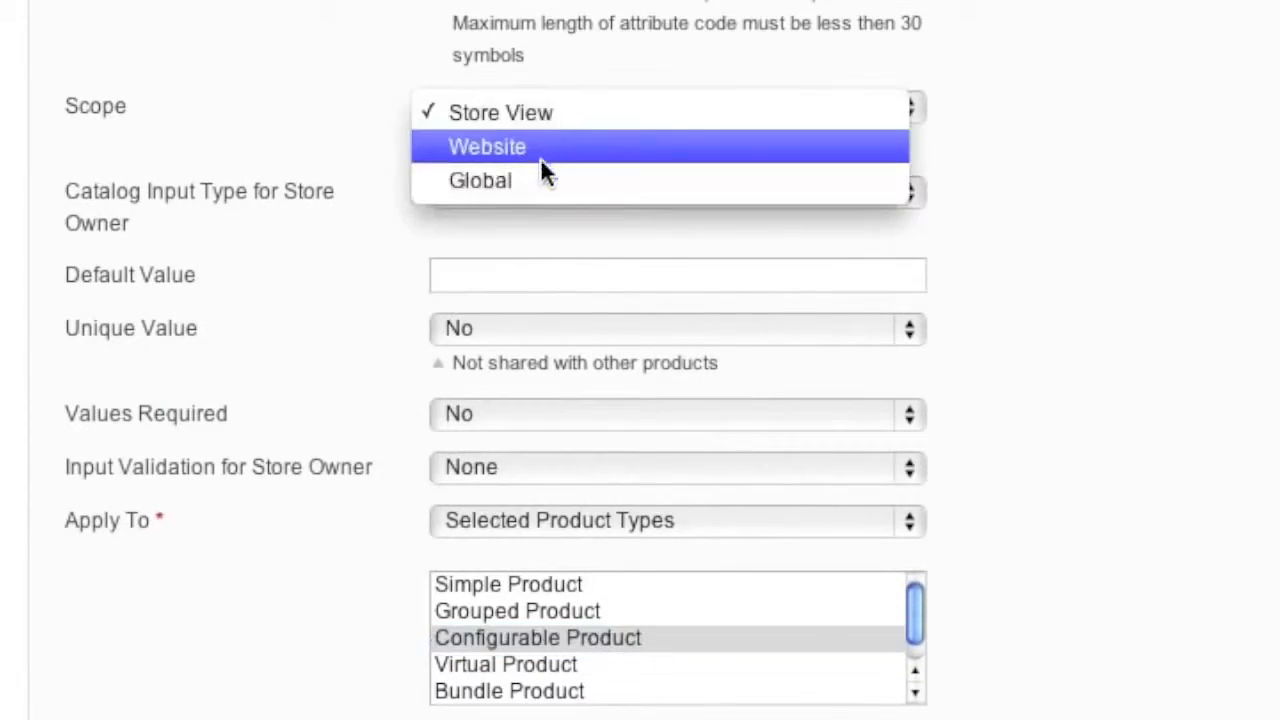
left_click(533, 180)
left_click(553, 194)
left_click(548, 370)
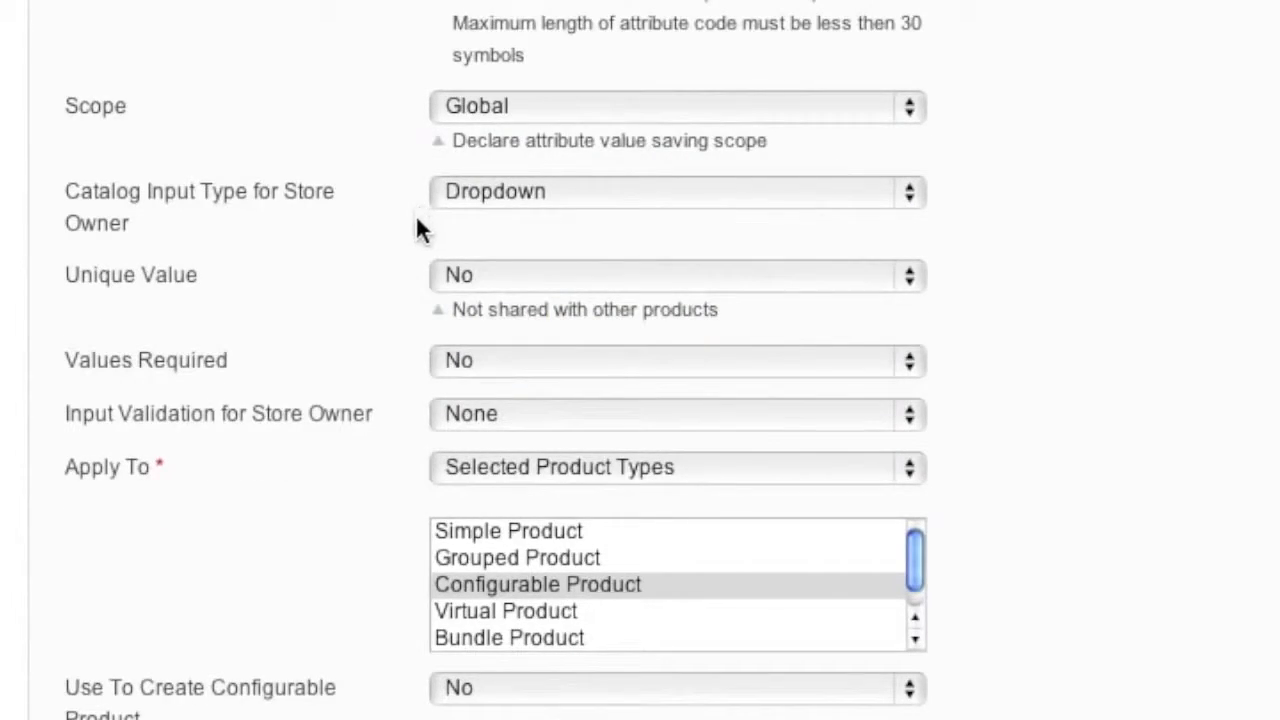
- Allow the new attribute to be used for creating configurable products by setting that option to Yes
scroll(225, 552, "down", 3)
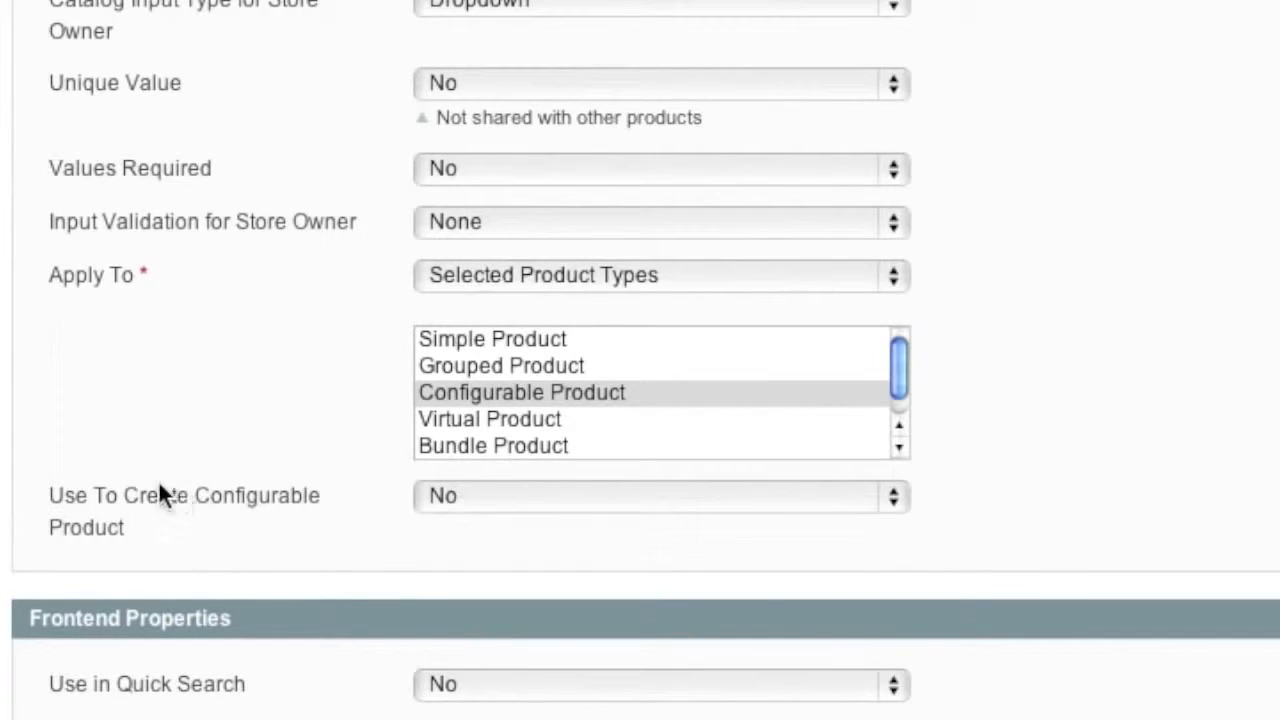
left_click(444, 498)
left_click(513, 472)
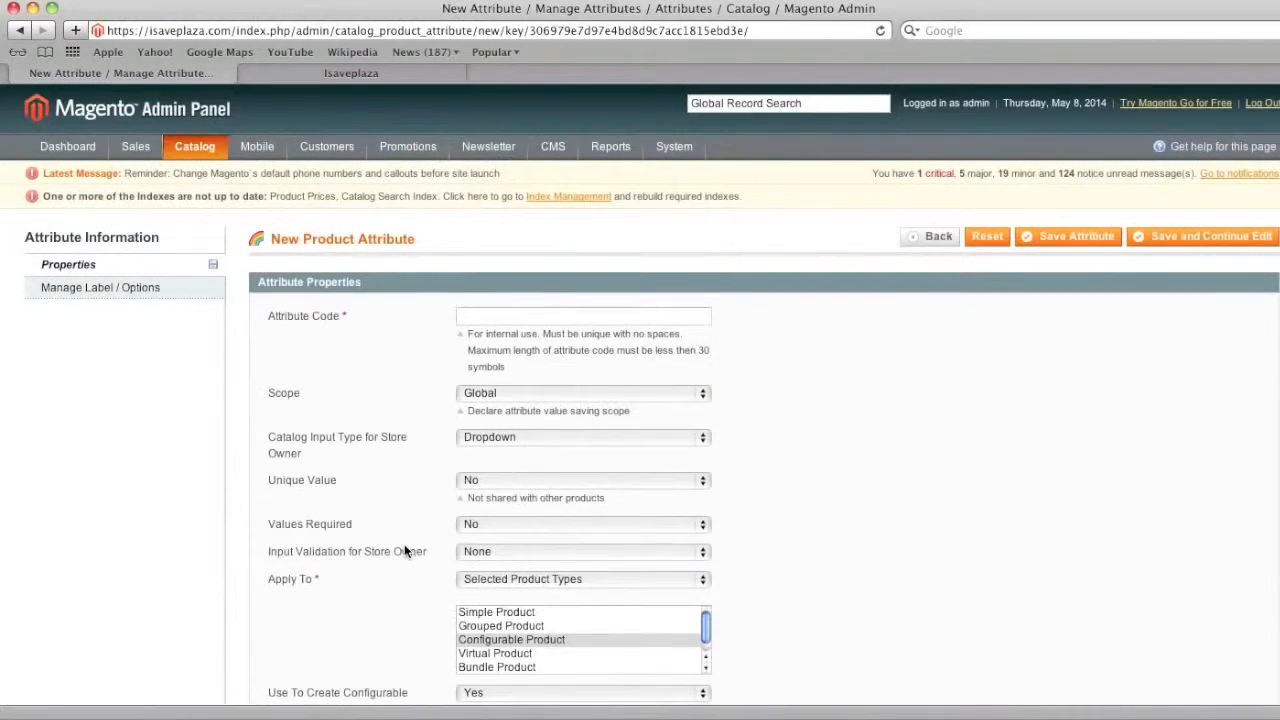
- Open the Shirts T attribute set and examine its groups and assigned attributes, down to the T-shirts Attributes group
mouse_move(199, 158)
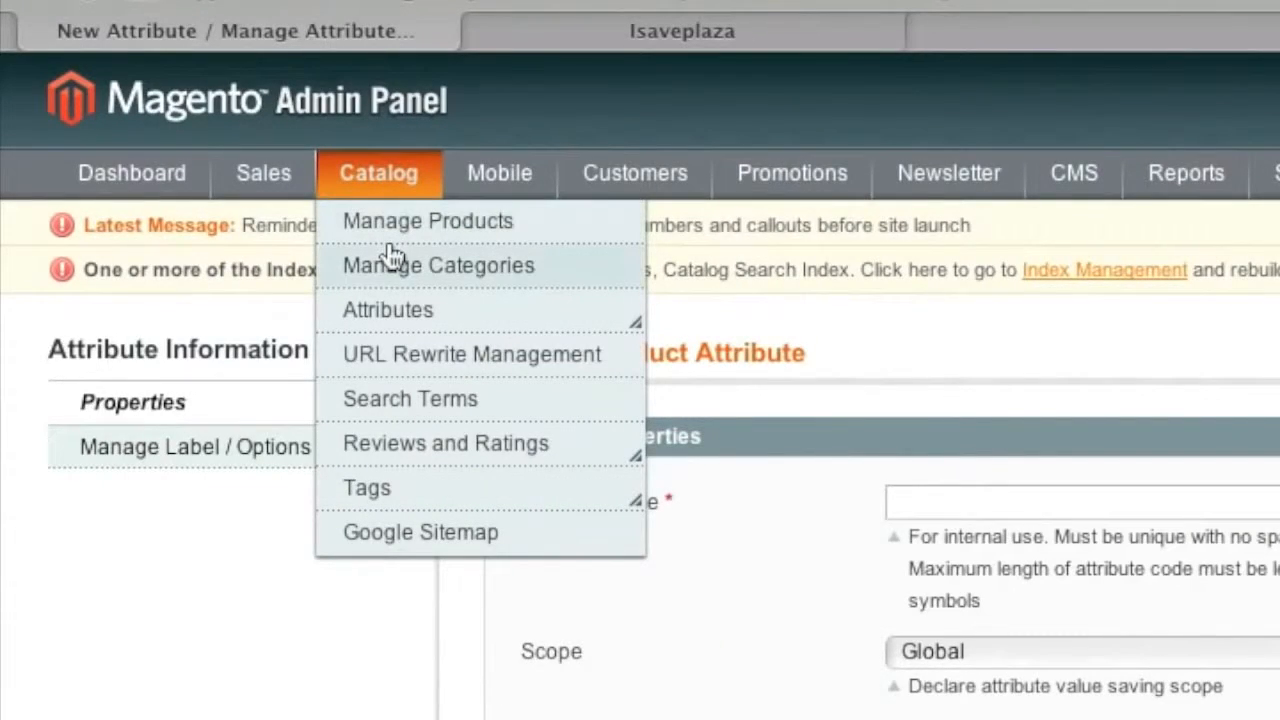
mouse_move(389, 306)
left_click(567, 376)
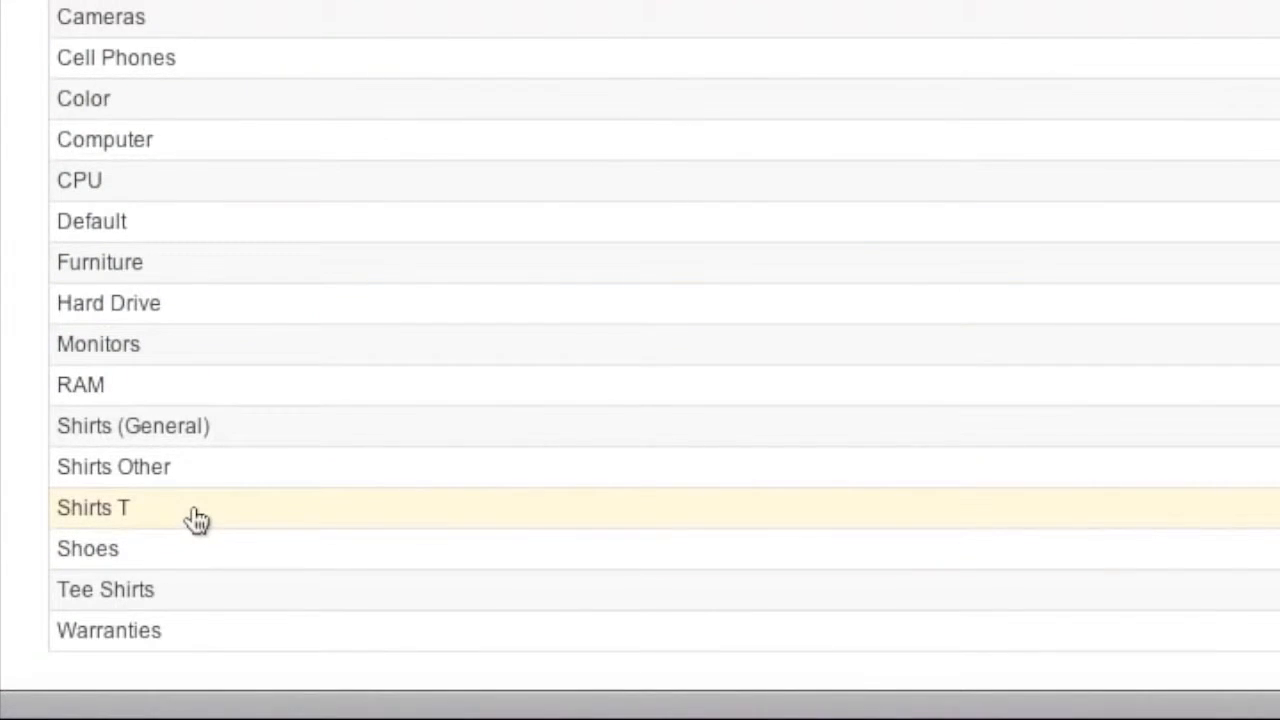
left_click(195, 513)
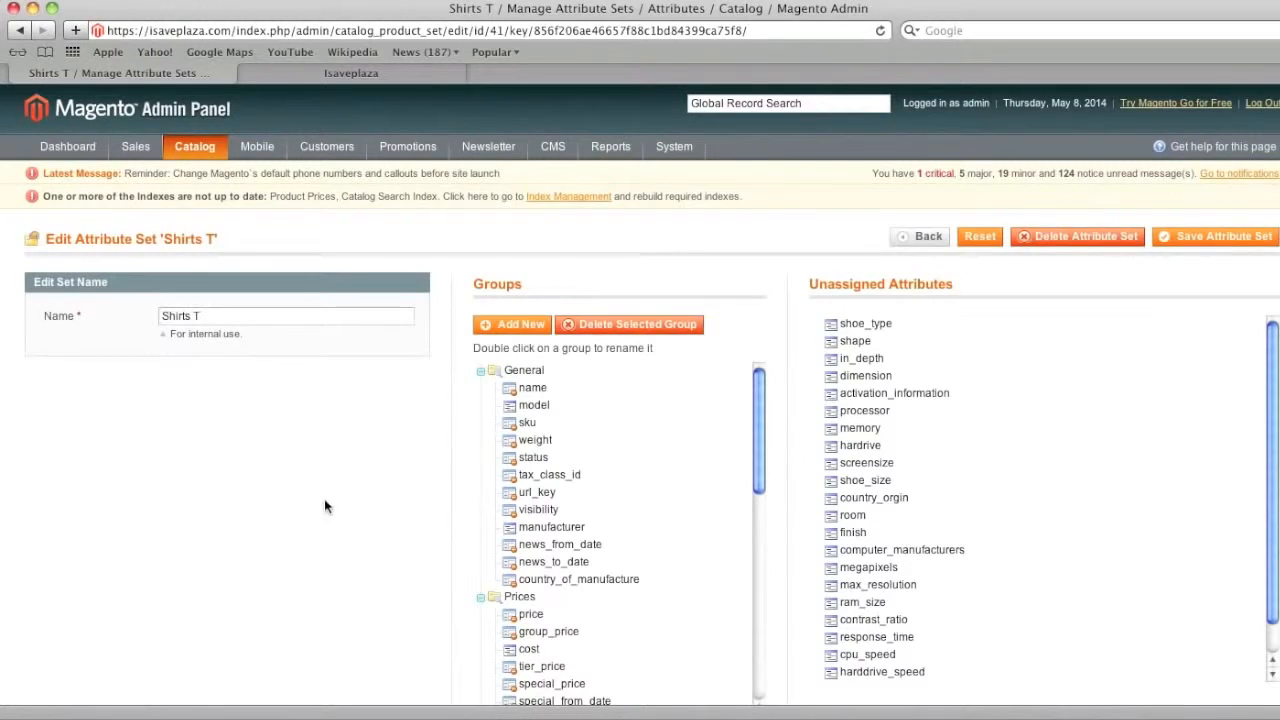
scroll(363, 503, "down", 3)
scroll(536, 473, "down", 8)
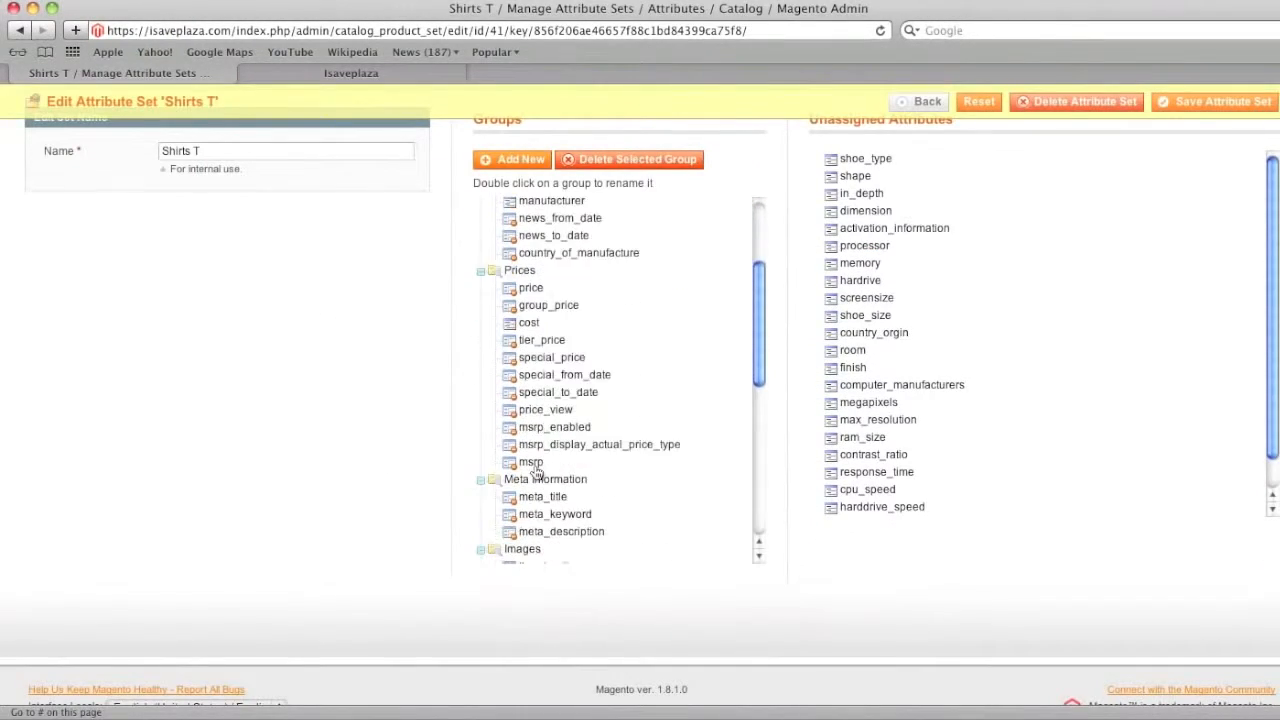
scroll(536, 478, "down", 1)
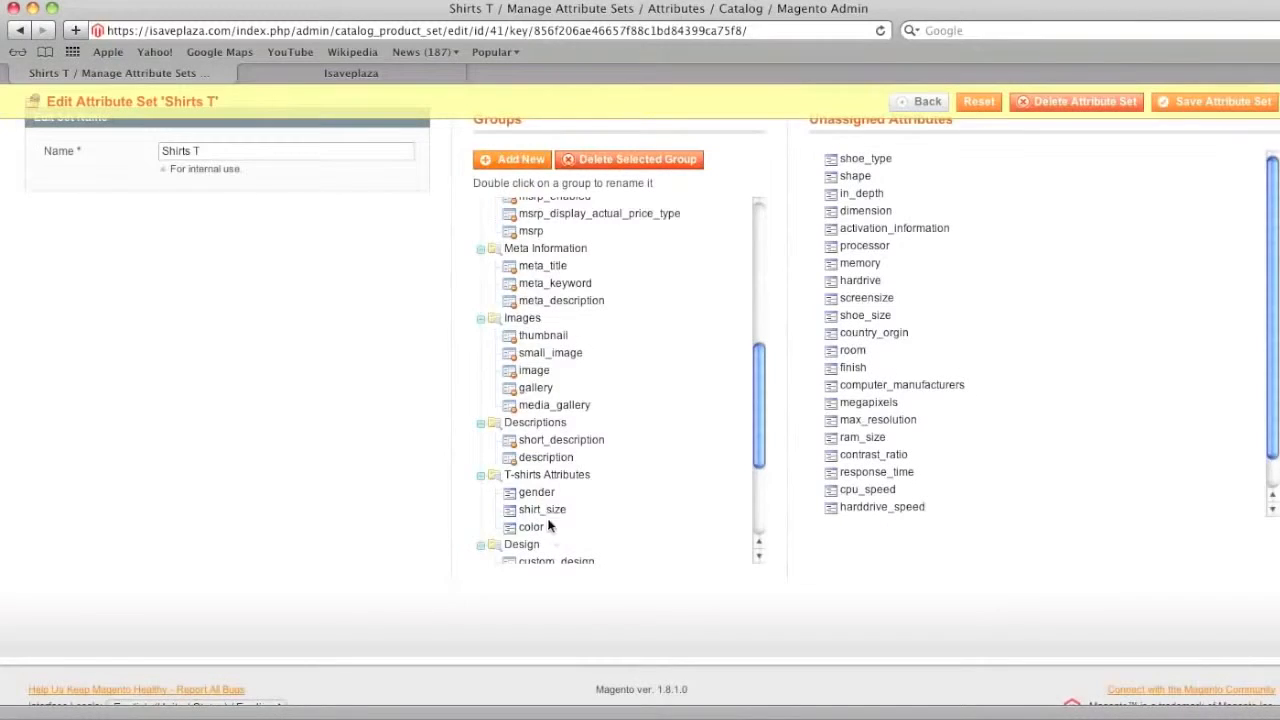
scroll(304, 386, "up", 3)
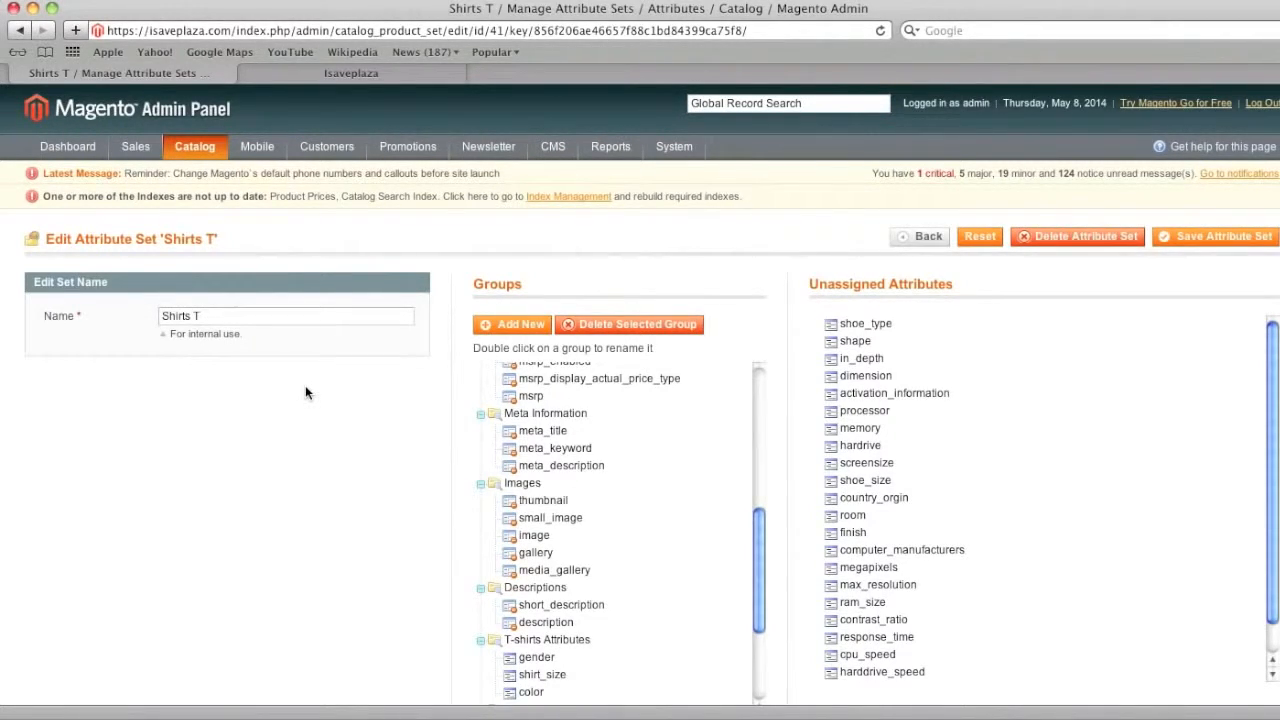
- Create a new simple product in the catalog using the Shirts T attribute set
mouse_move(190, 146)
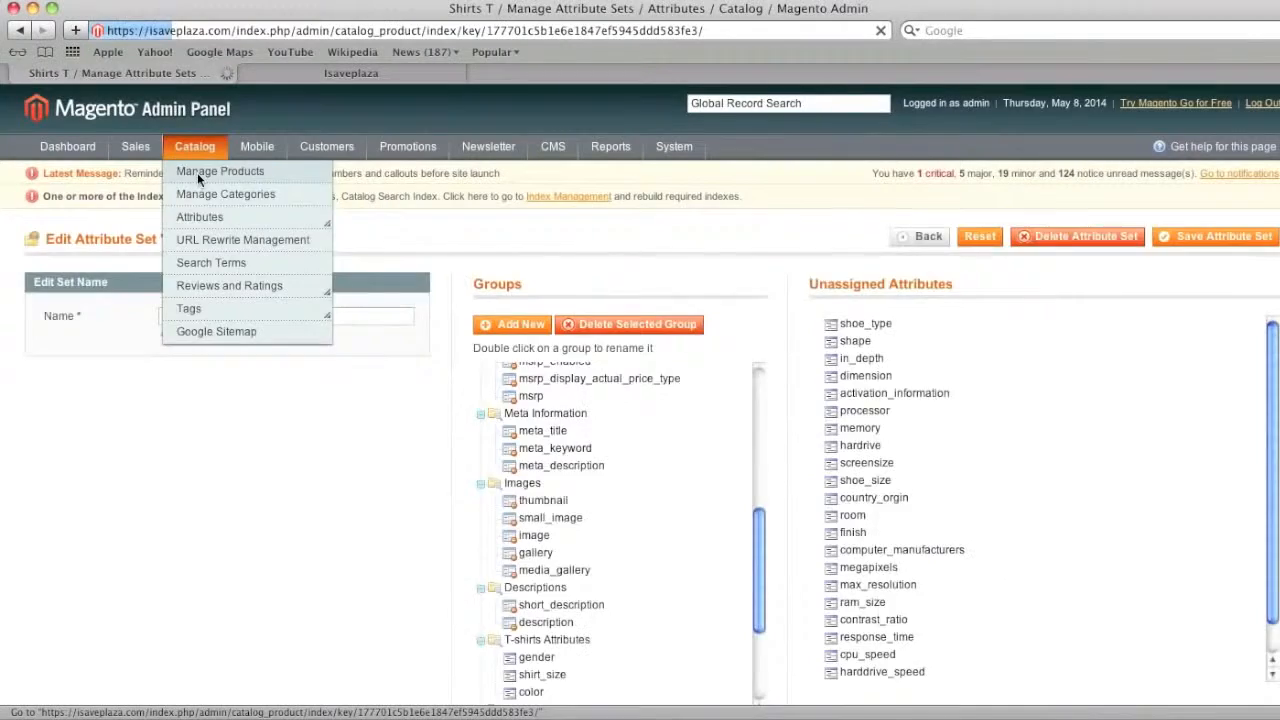
left_click(383, 127)
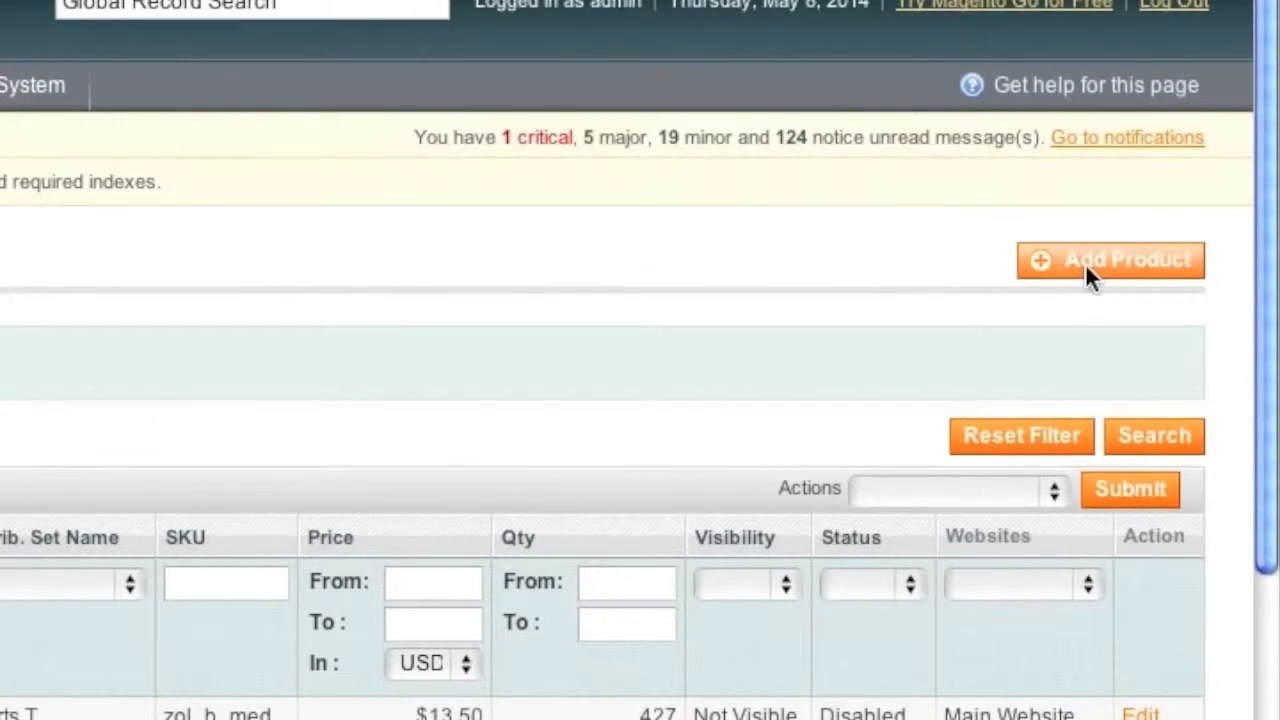
left_click(1085, 263)
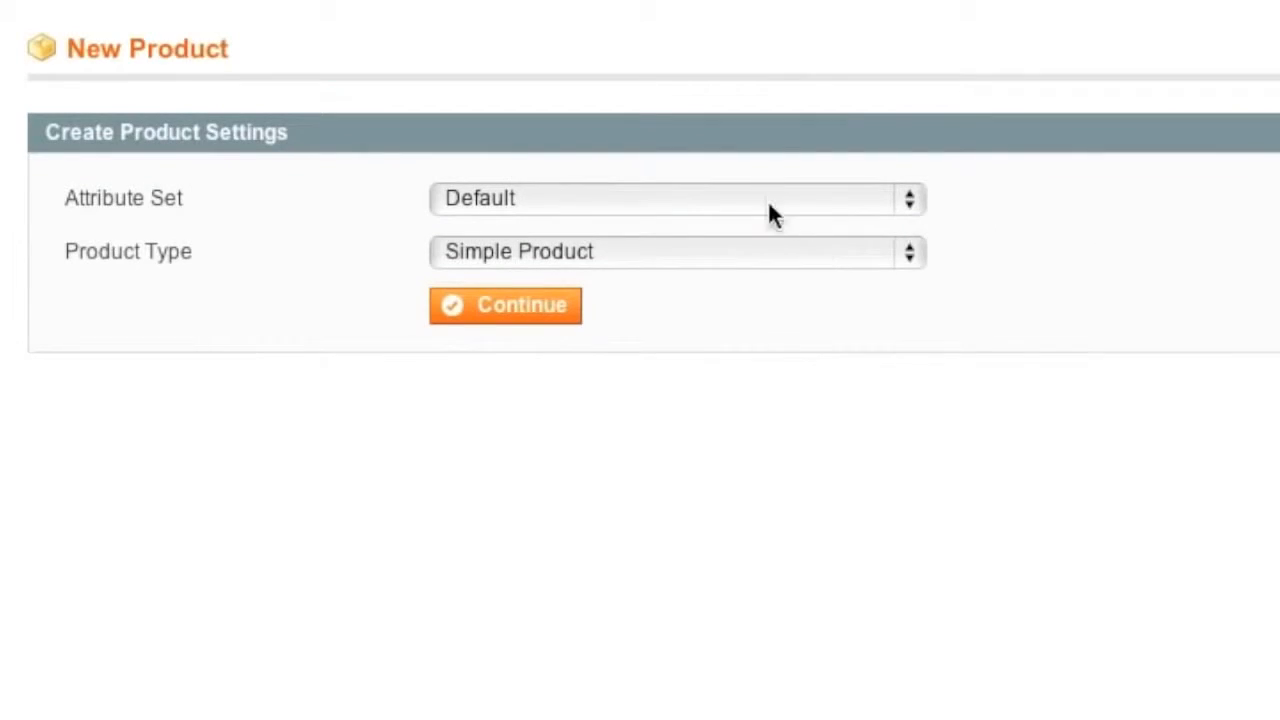
left_click(722, 197)
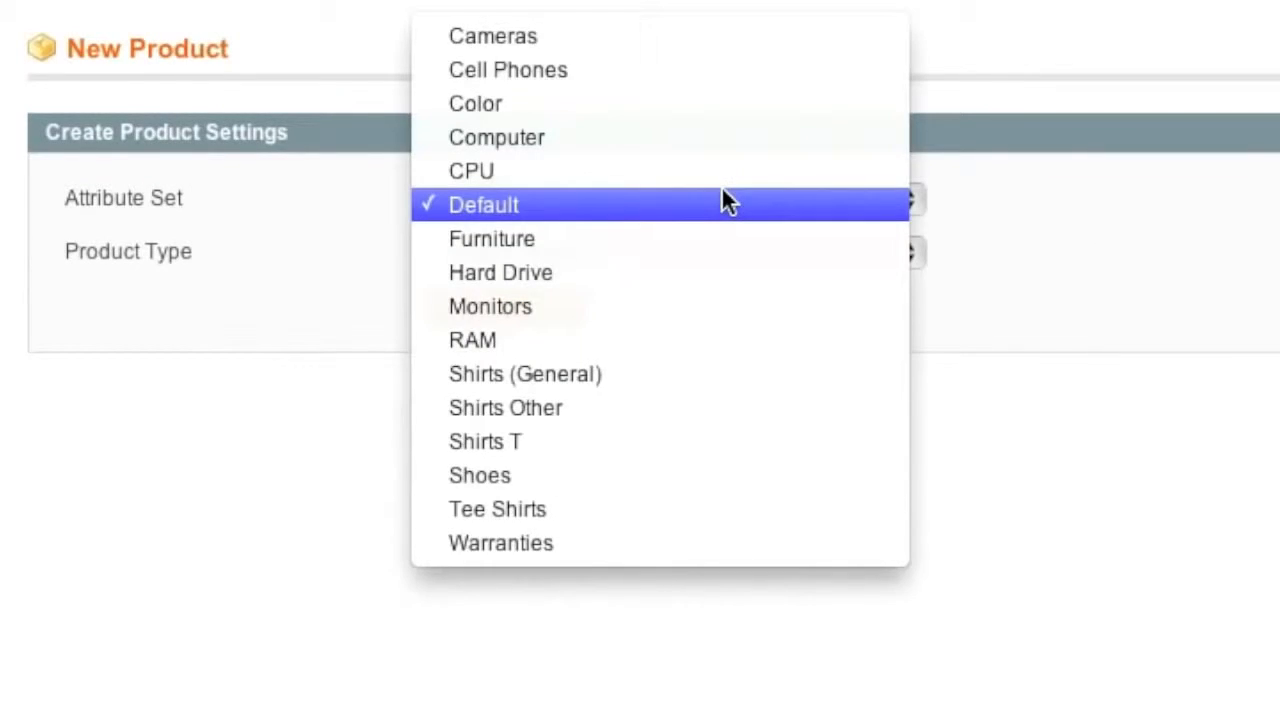
left_click(671, 447)
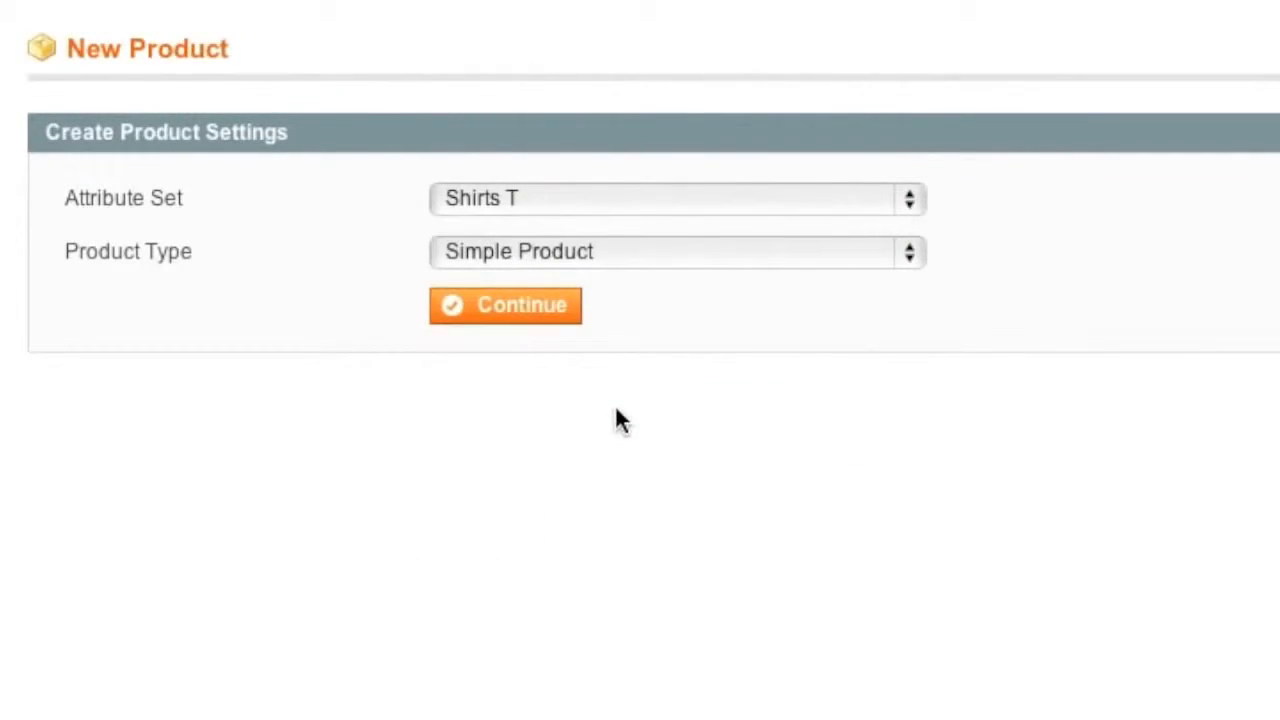
left_click(526, 316)
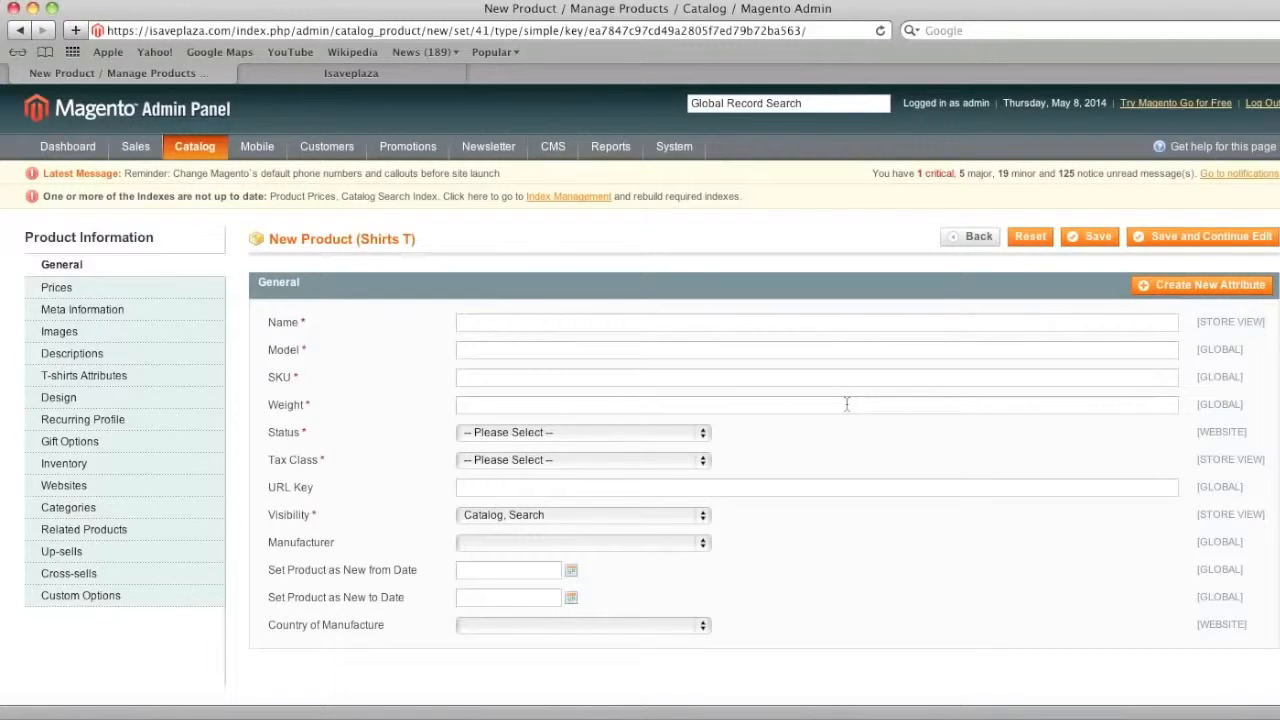
- Enter the product's name Men's Black Med Tee, model blk_m_tee, SKU blkmtee and weight 1
left_click(620, 322)
type("Men's Black Med Tee")
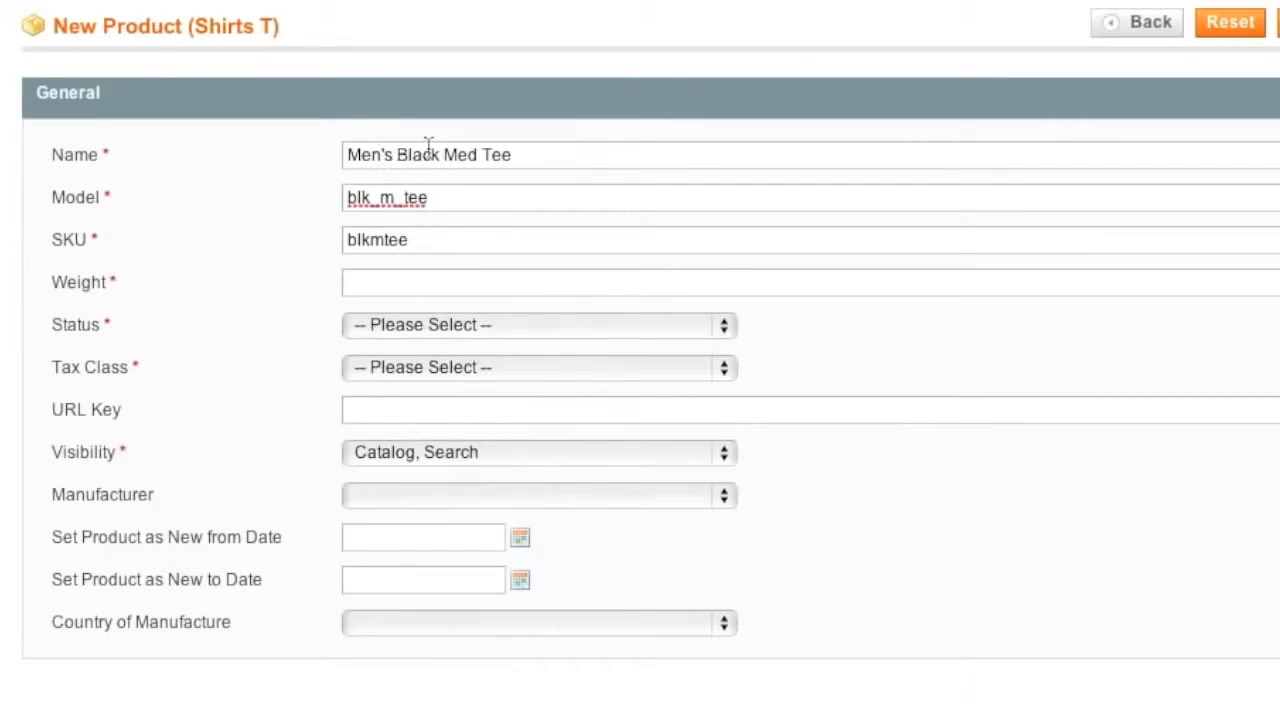
left_click_drag(380, 198, 391, 205)
left_click(372, 240)
left_click(381, 280)
type("1")
- Set the product's status to Enabled and its tax class to None
left_click(226, 322)
left_click(414, 336)
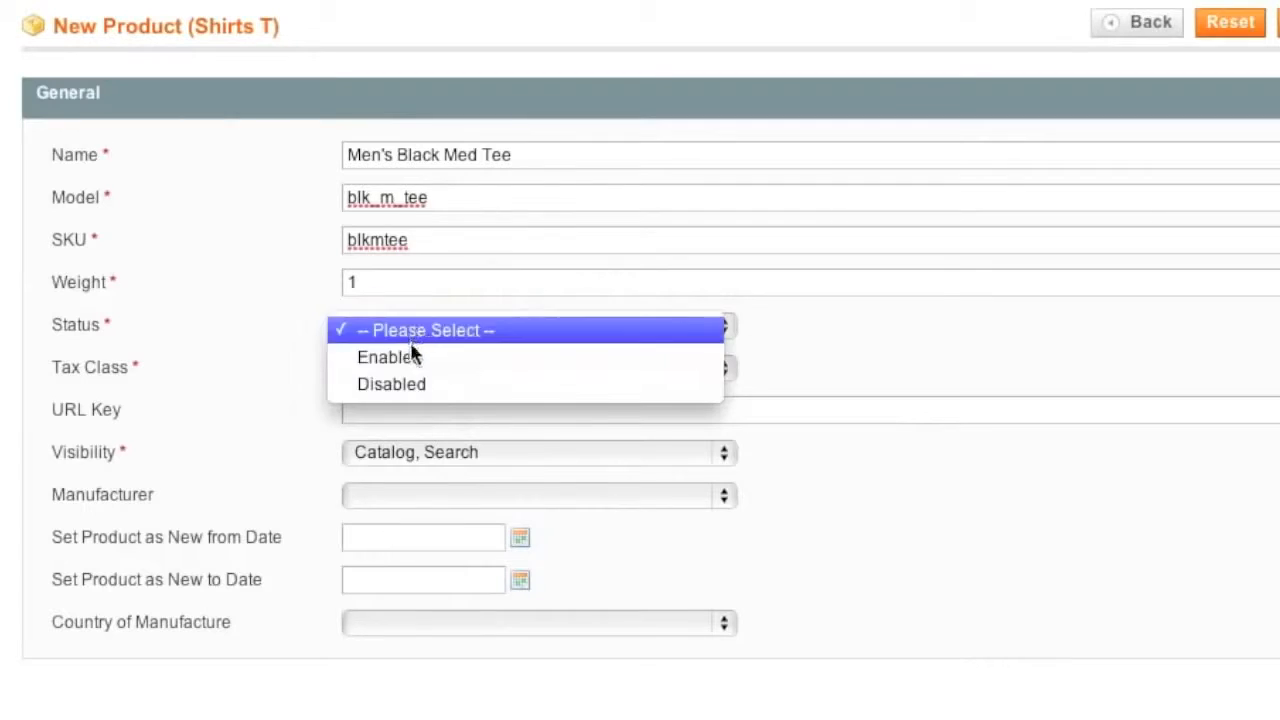
left_click(414, 352)
left_click(375, 372)
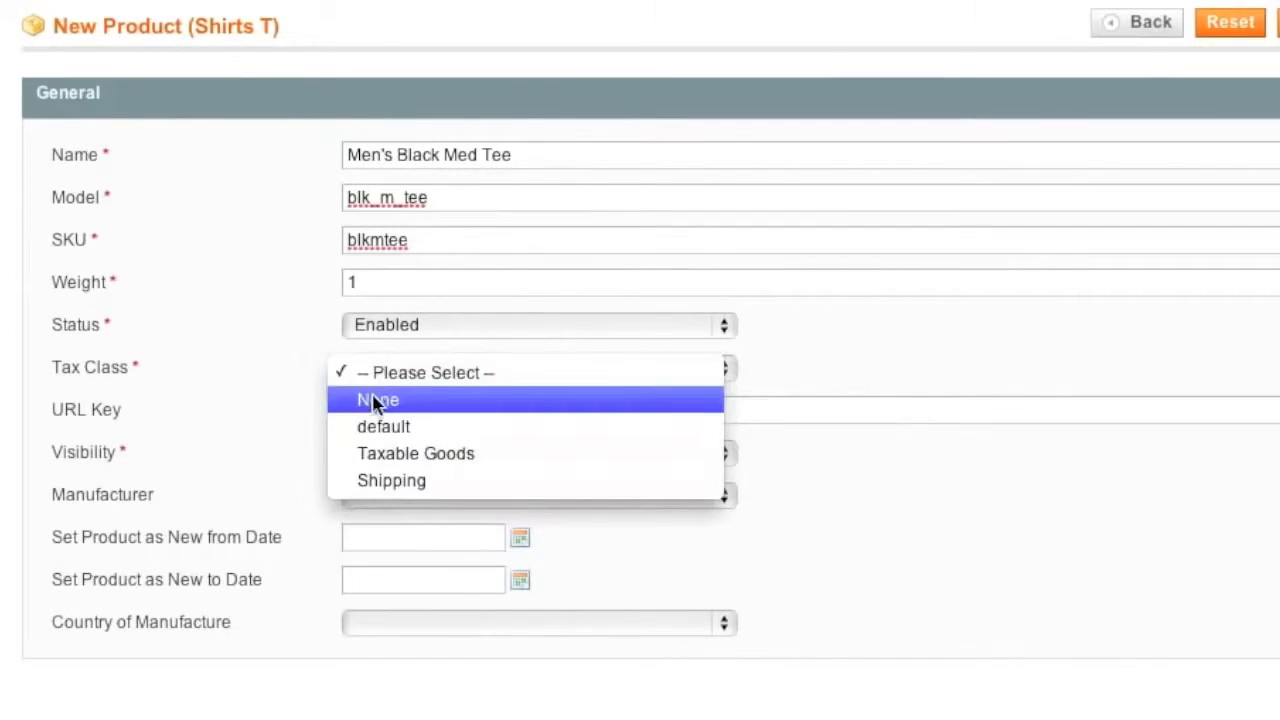
left_click(378, 399)
- Set the product's URL key to blk-tee-m and its visibility to Not Visible Individually
left_click(376, 412)
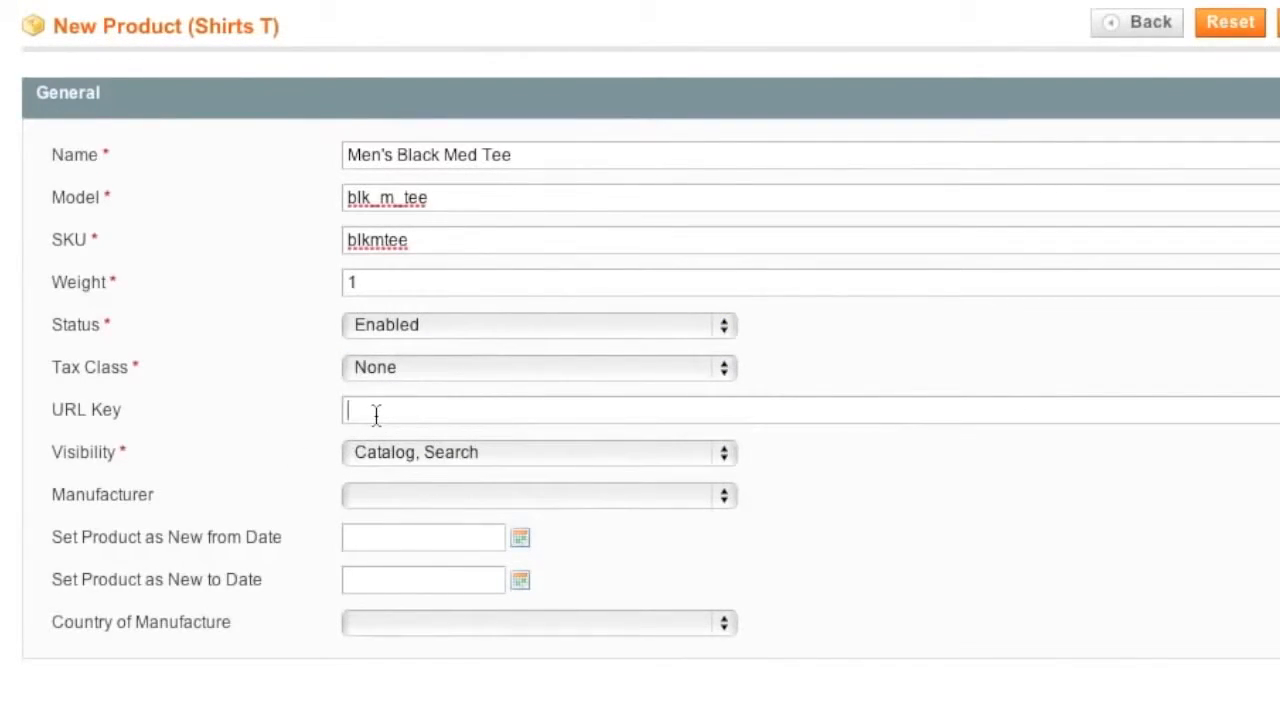
type("blk-tee-m")
left_click(416, 450)
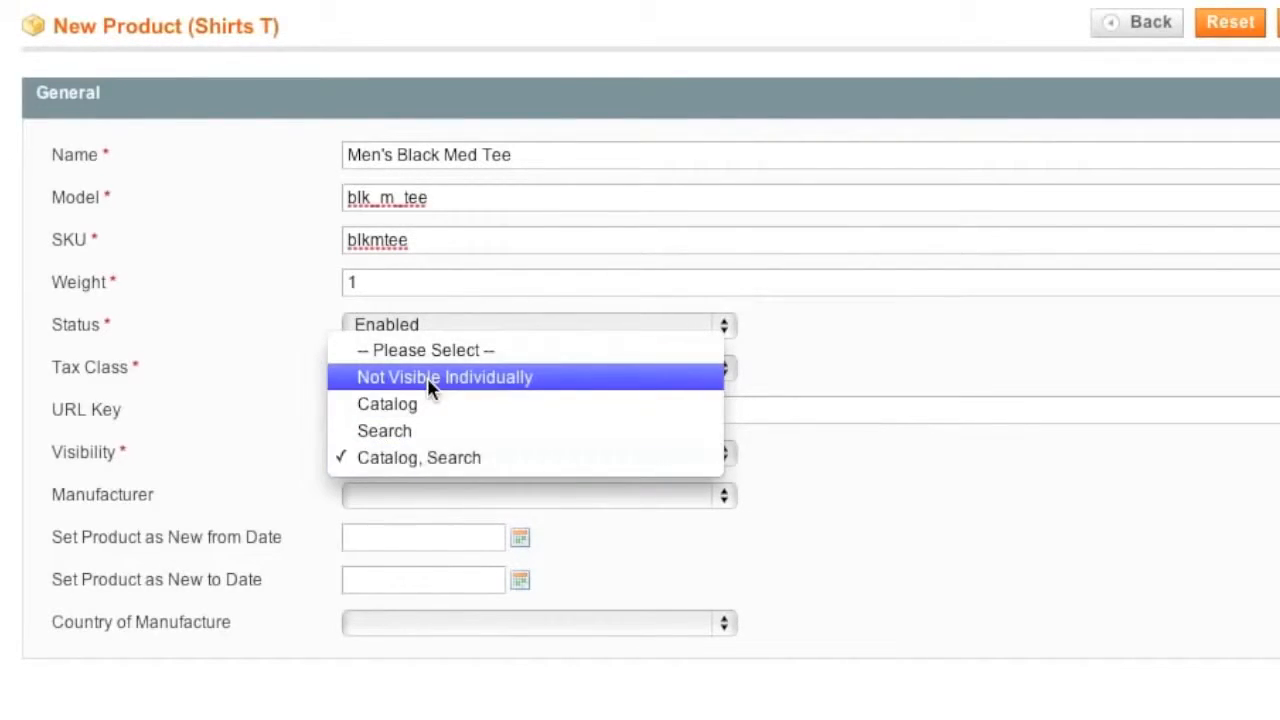
left_click(427, 377)
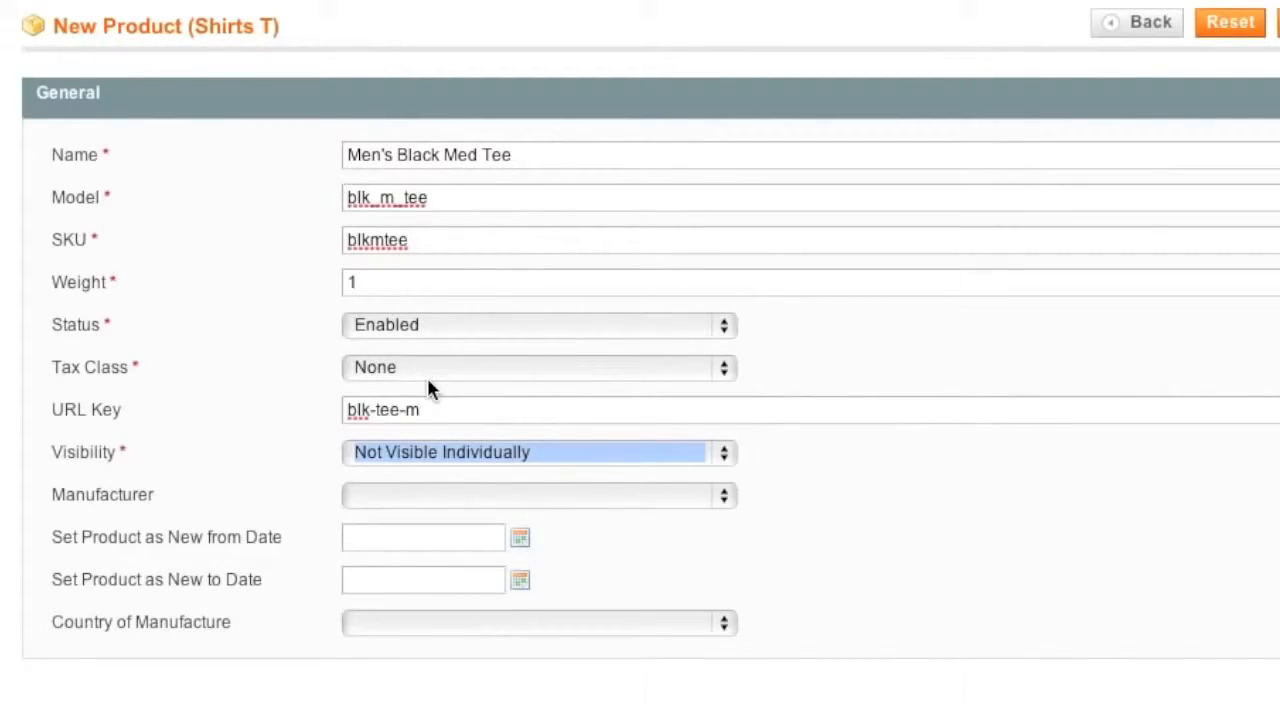
left_click(236, 410)
- Set the product's price to 9.99 USD
left_click(270, 335)
left_click(486, 320)
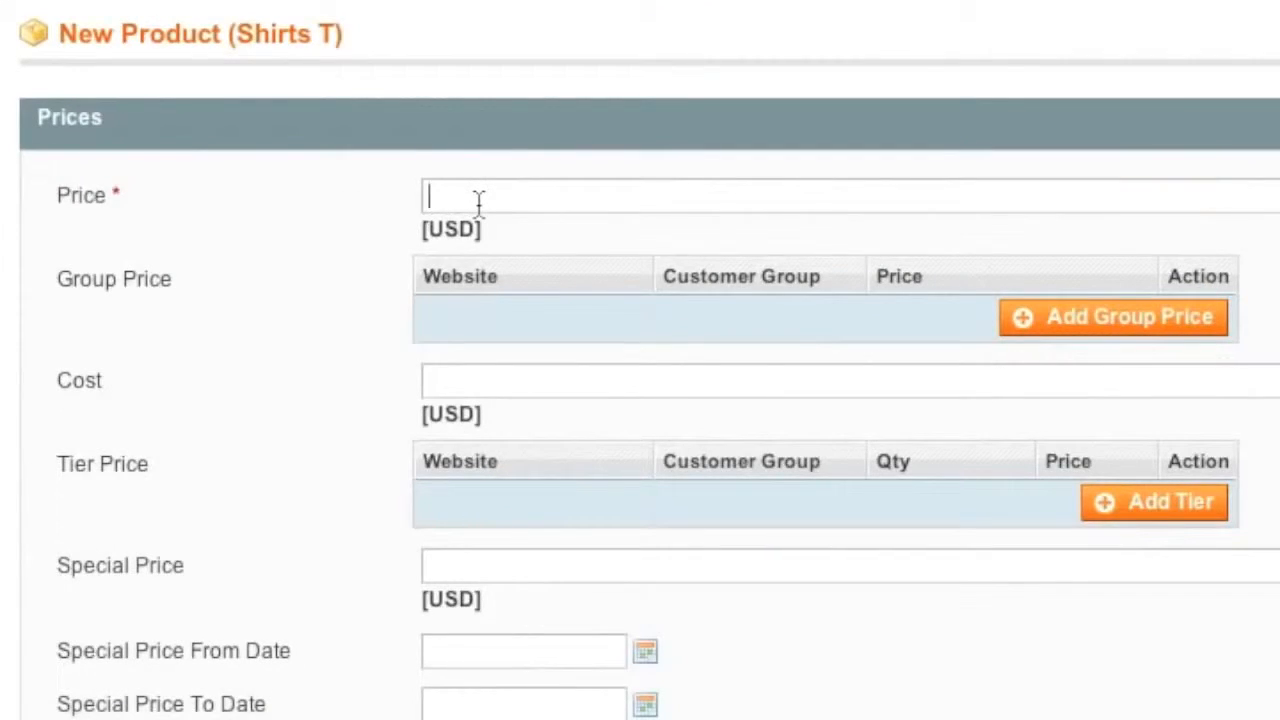
type("9.99")
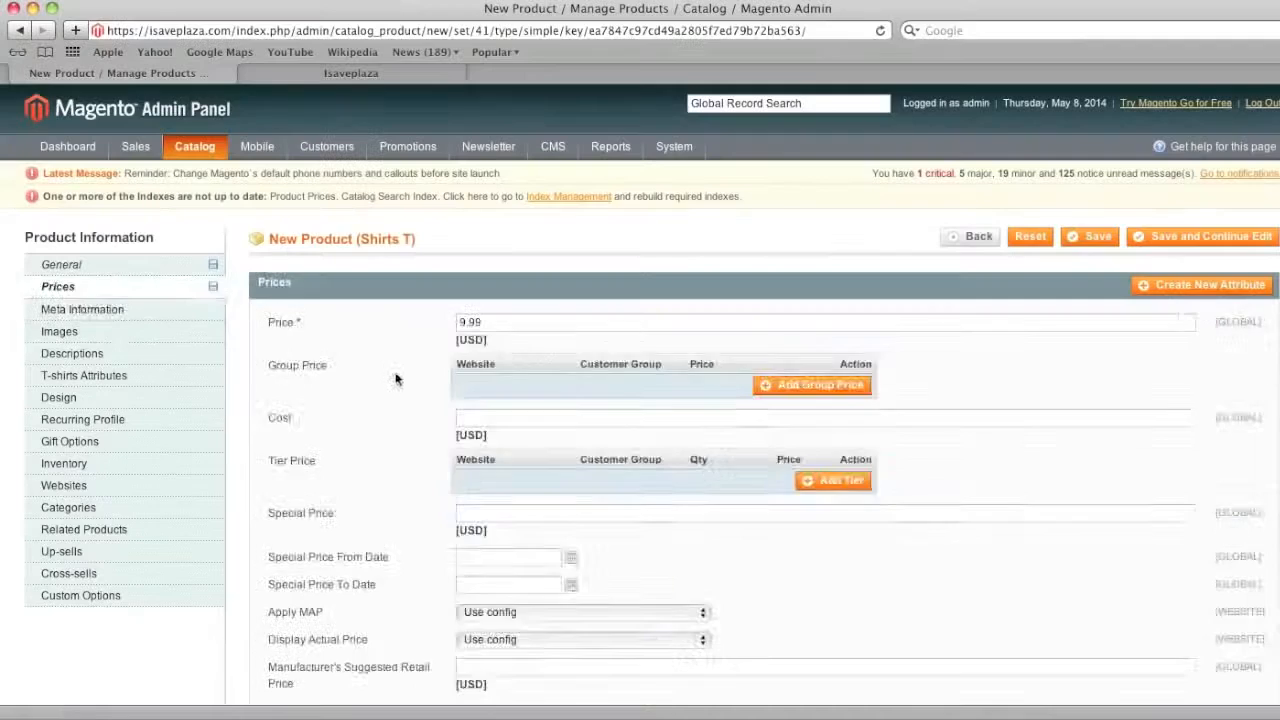
- Add the file black-t-shirt.jpg from the magento_homepage folder to the product's image upload list
left_click(82, 308)
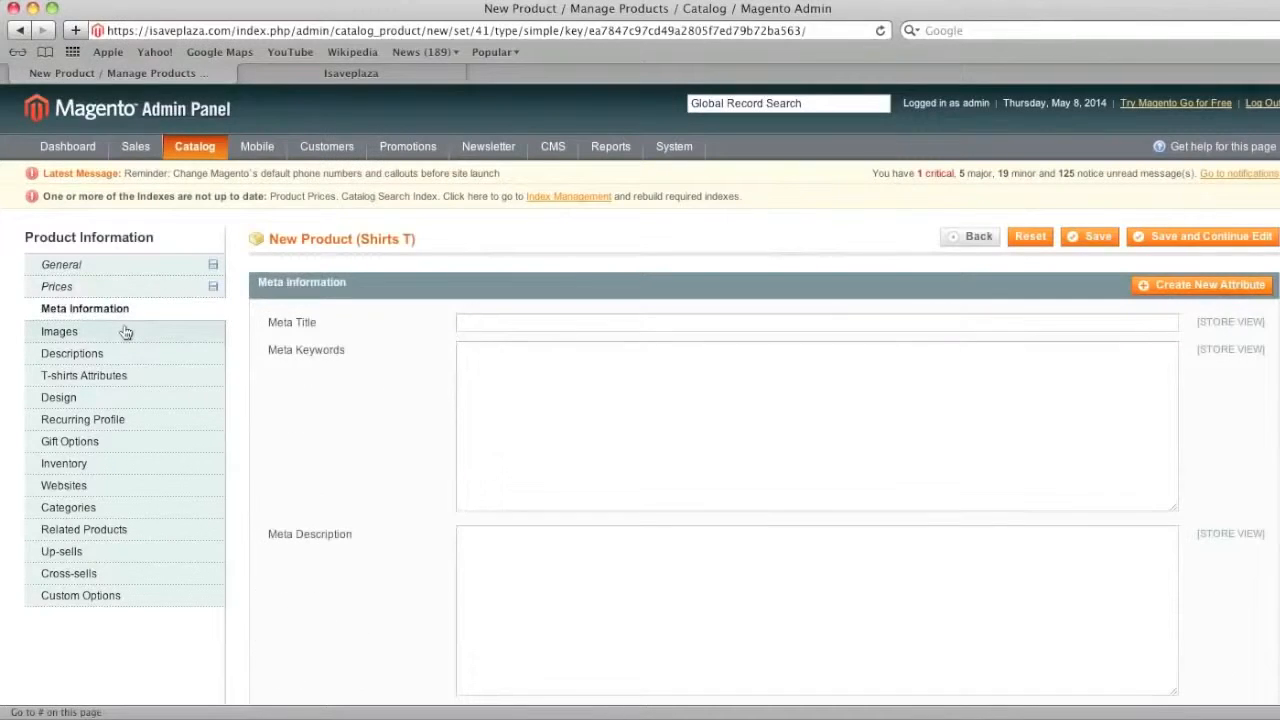
left_click(110, 331)
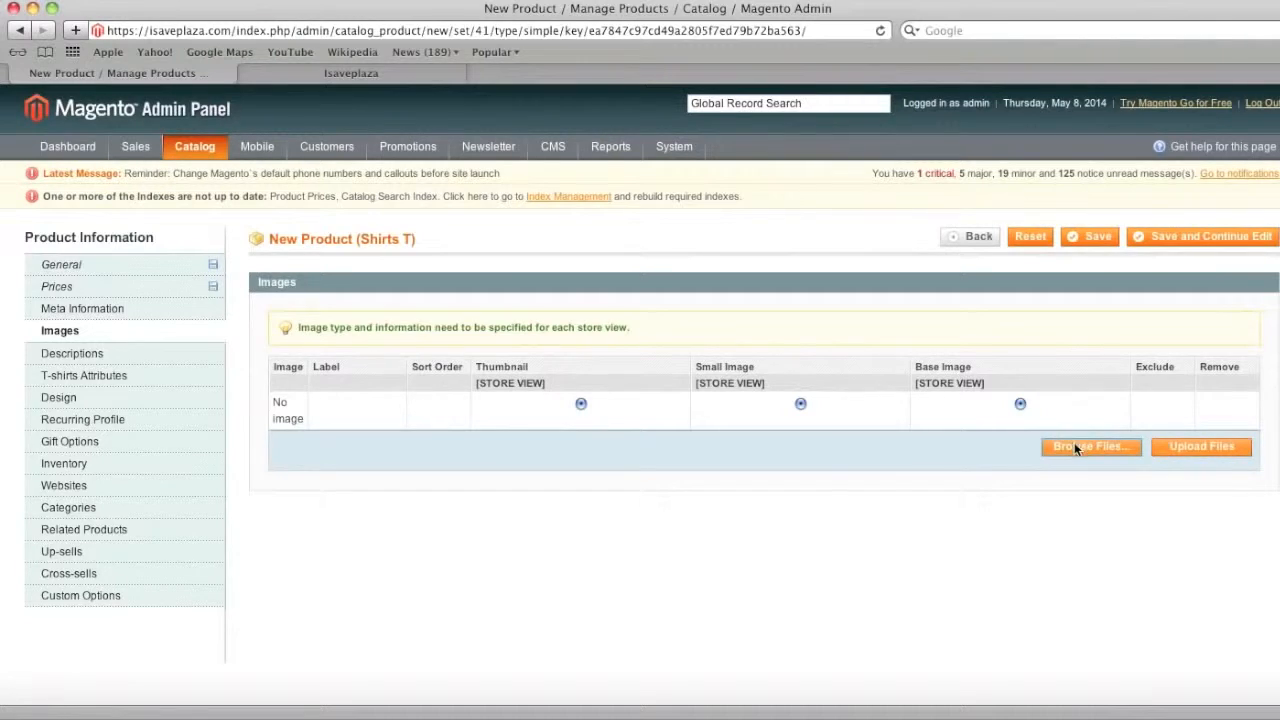
left_click(1076, 444)
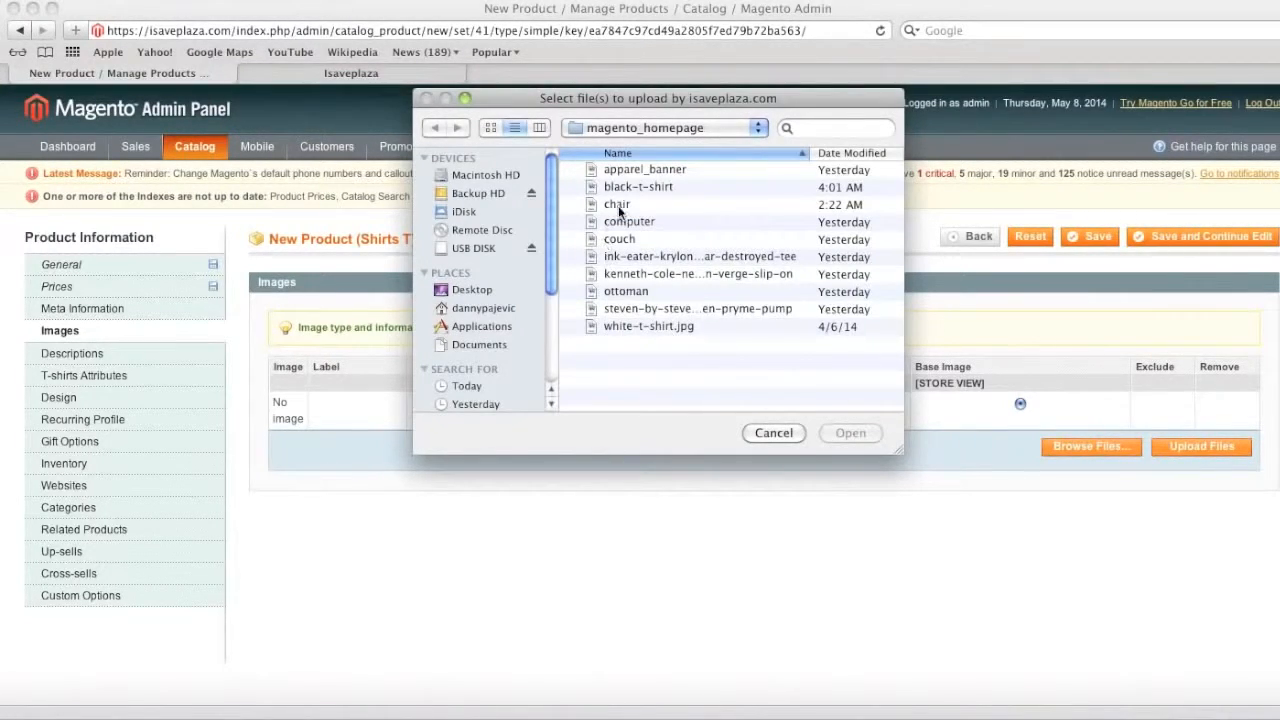
left_click(630, 187)
left_click(872, 437)
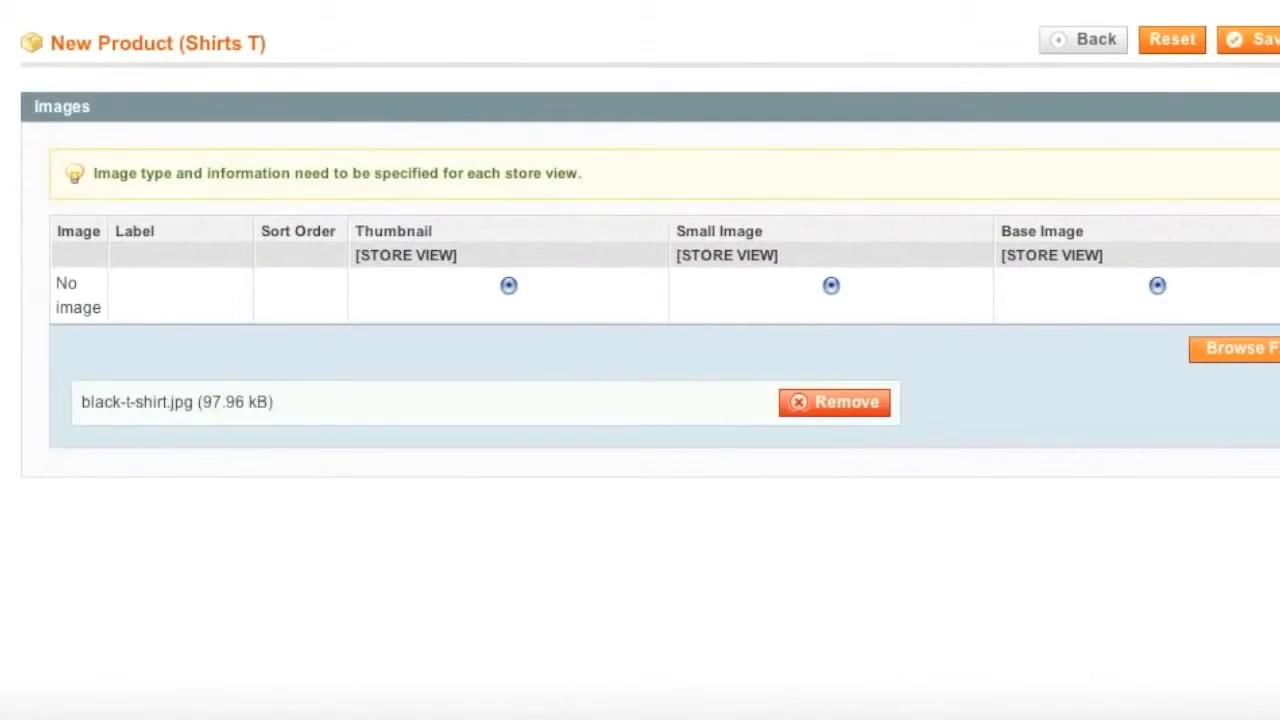
- Assign the uploaded image as the product's thumbnail and base image, and enter "Black Med Tee." as its short and full descriptions
left_click(770, 316)
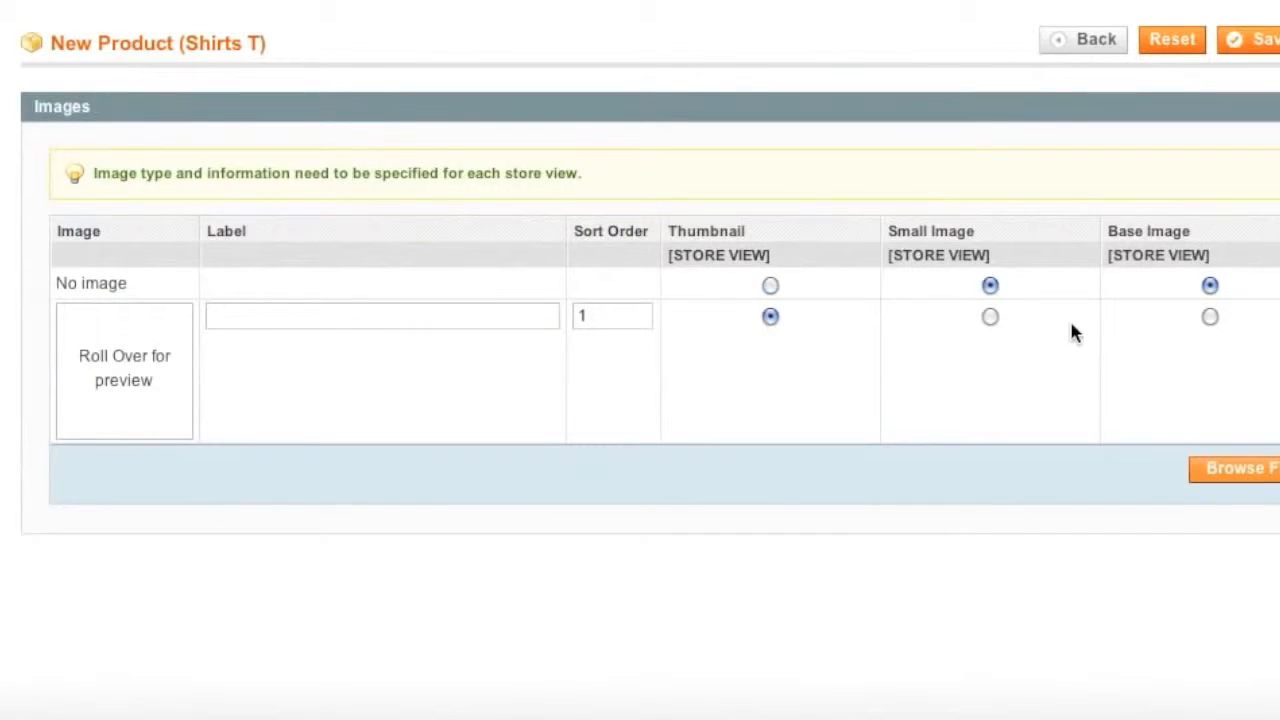
left_click(1212, 316)
left_click(180, 350)
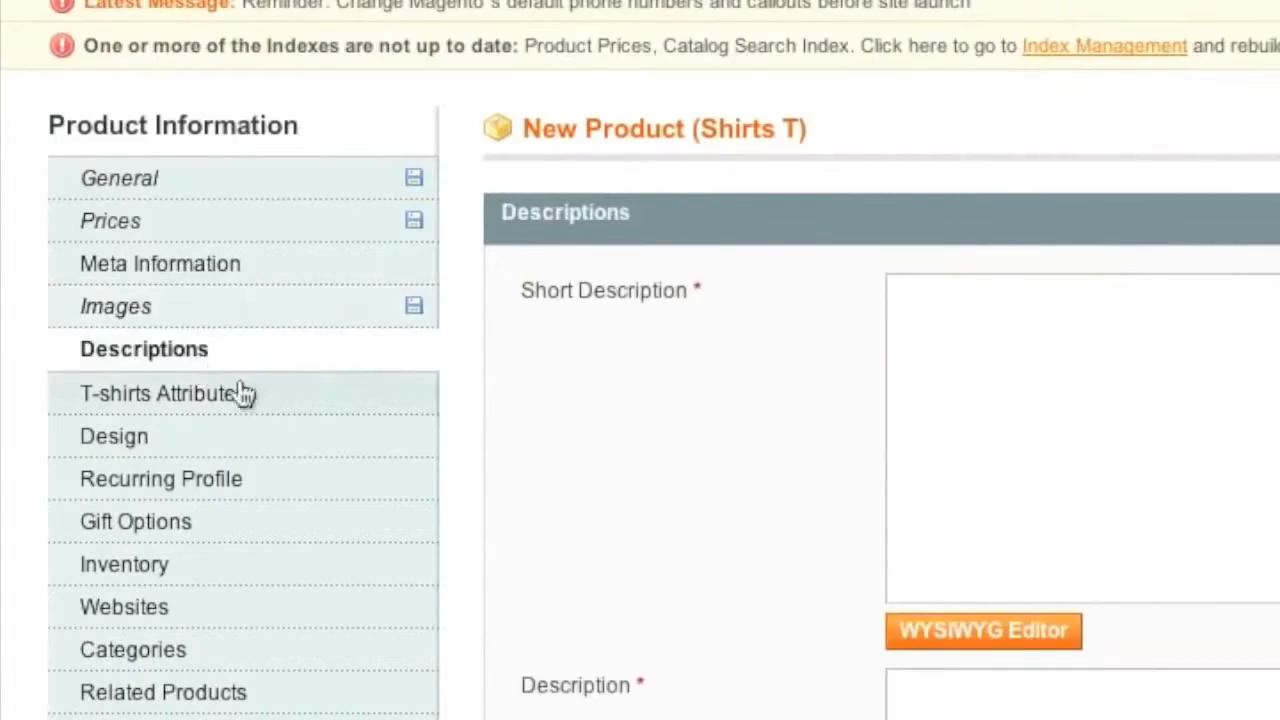
left_click(541, 356)
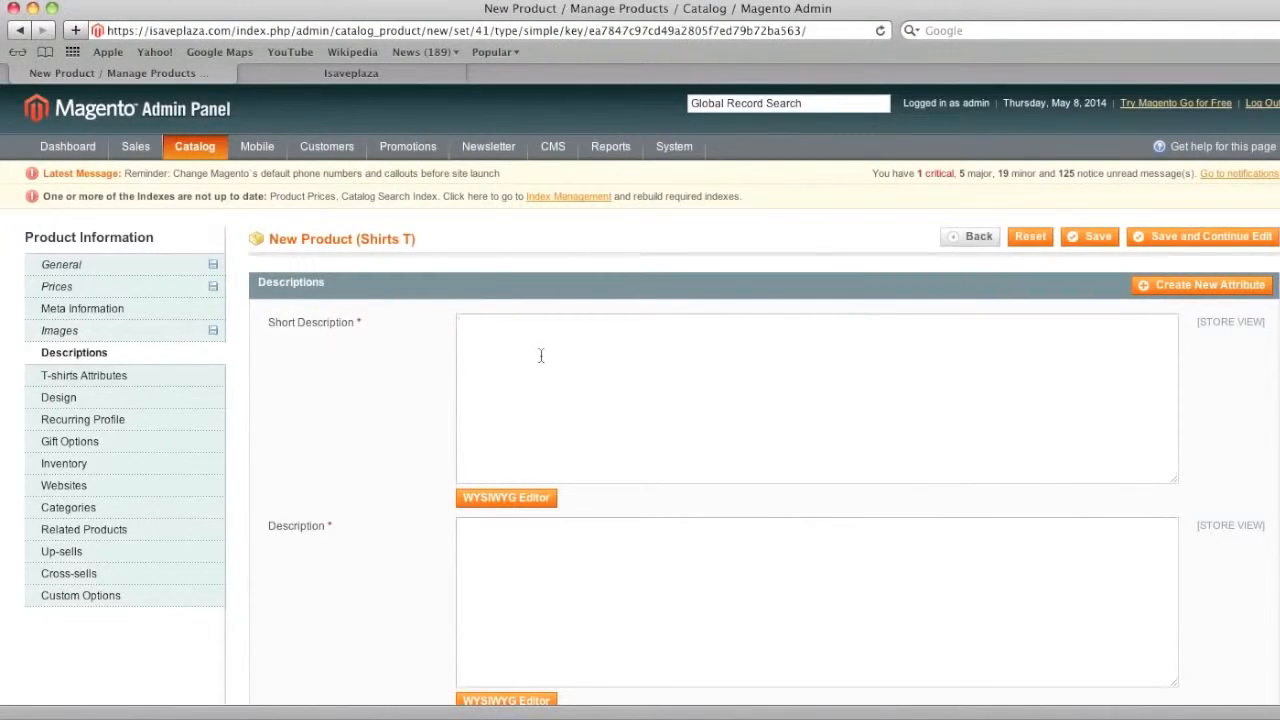
type("Black Med Tee.")
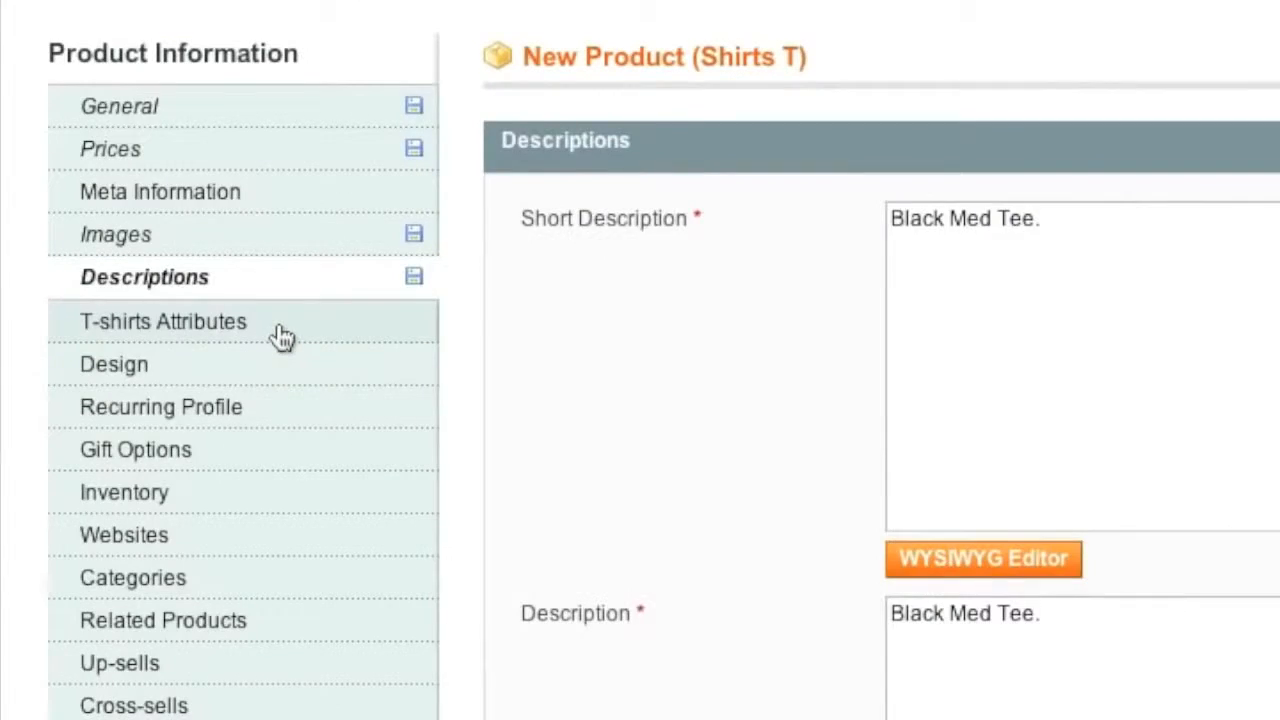
- Set the T-shirt attributes to gender Mens, shirt size Medium and color Black
left_click(144, 378)
left_click(522, 323)
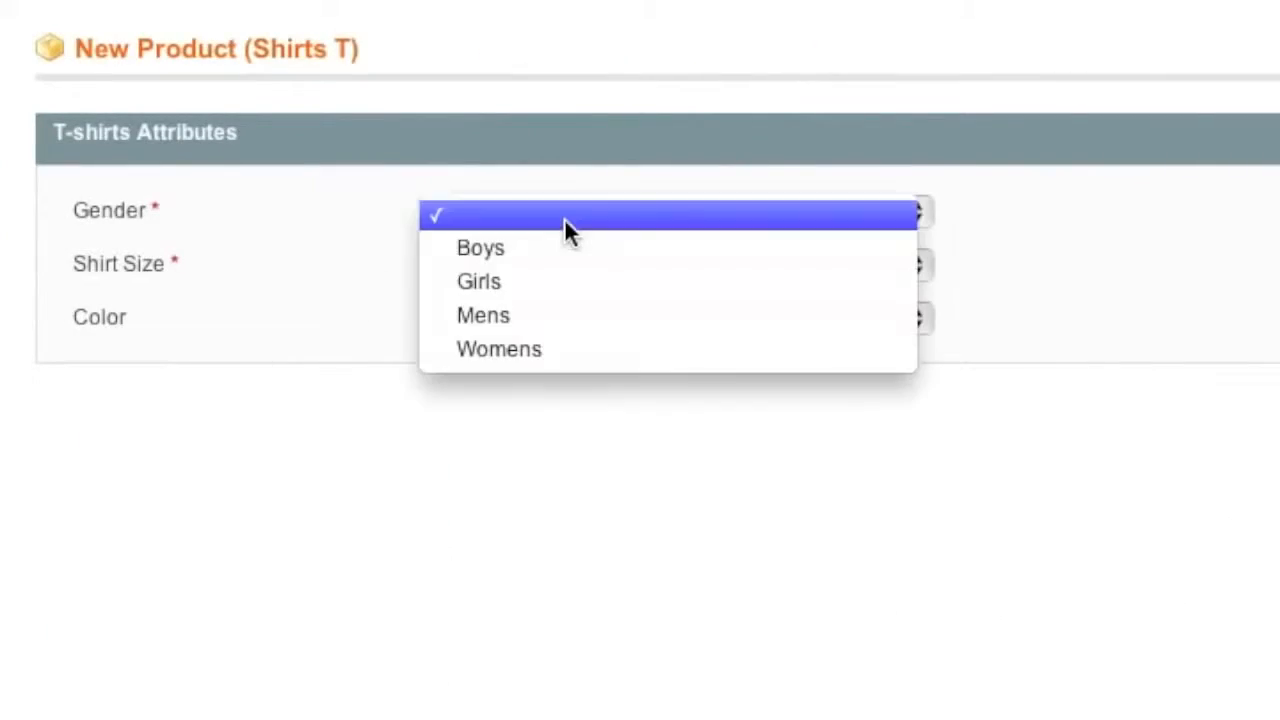
left_click(555, 316)
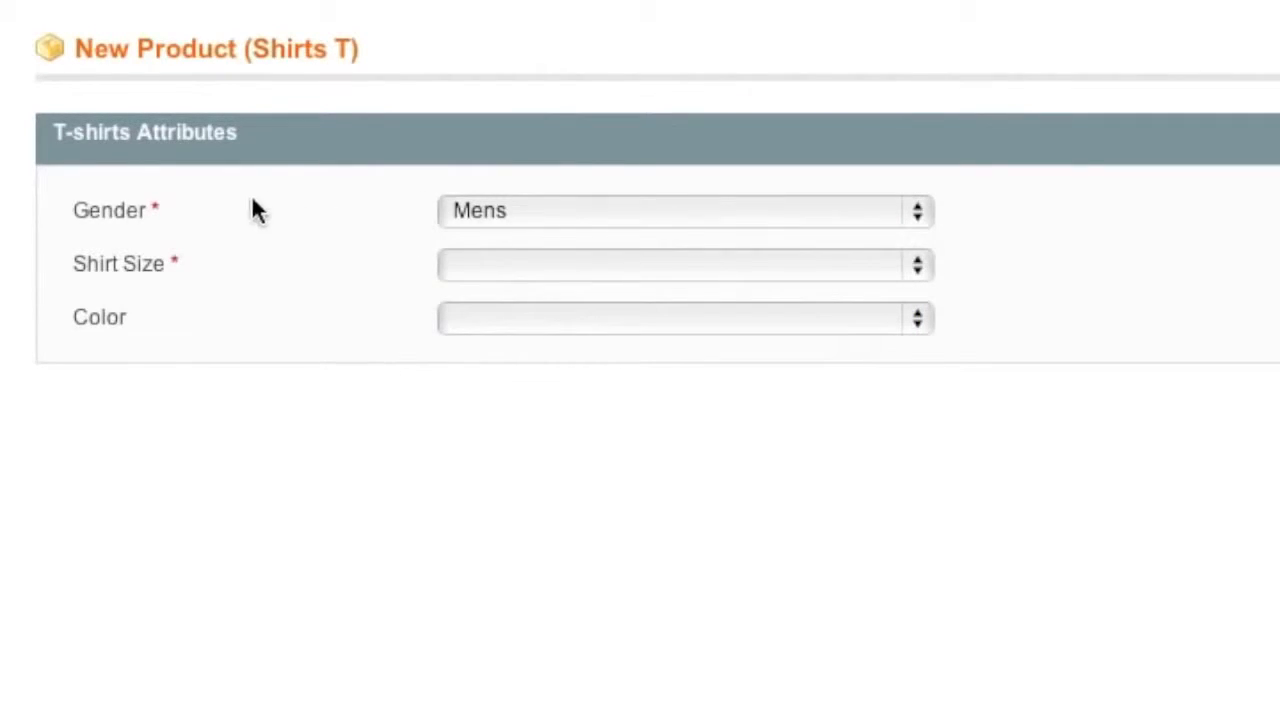
left_click(531, 277)
left_click(528, 337)
left_click(487, 322)
left_click(336, 344)
- Set the inventory quantity to 10 and the stock availability to In Stock, and save the product
left_click(310, 338)
left_click(310, 383)
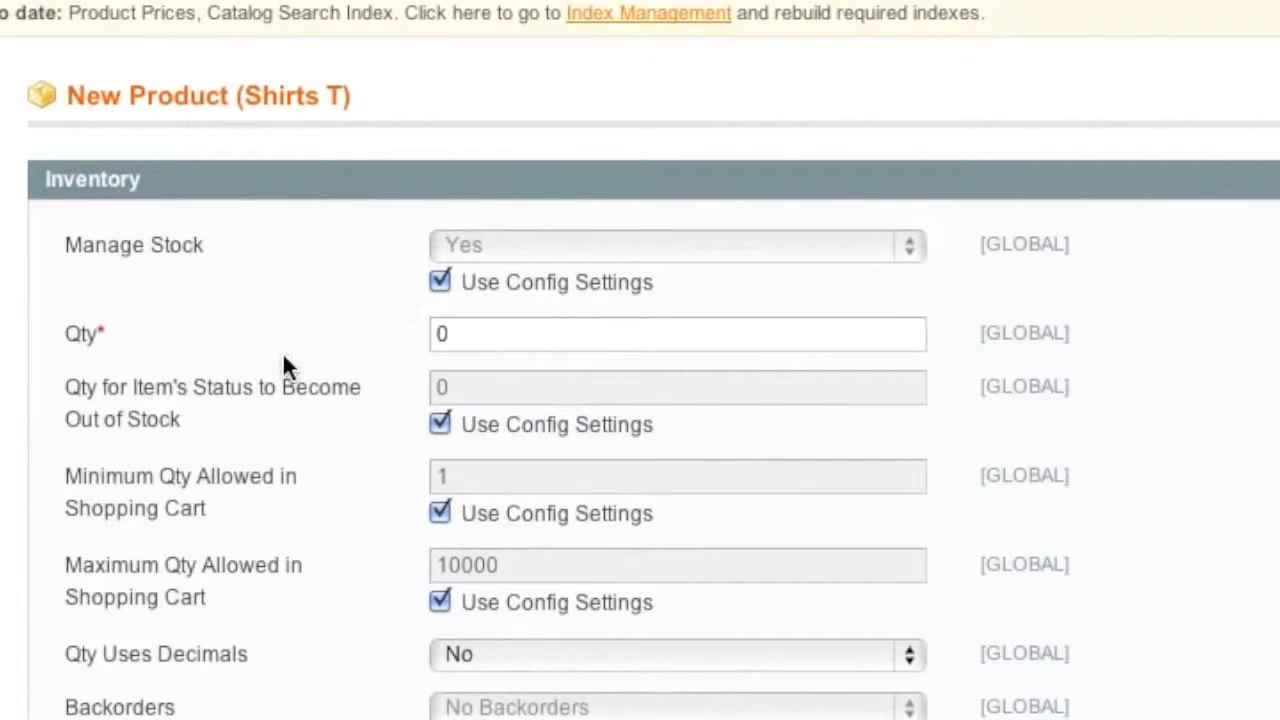
double_click(489, 366)
type("10")
left_click(368, 346)
scroll(360, 430, "down", 5)
left_click(515, 528)
left_click(520, 503)
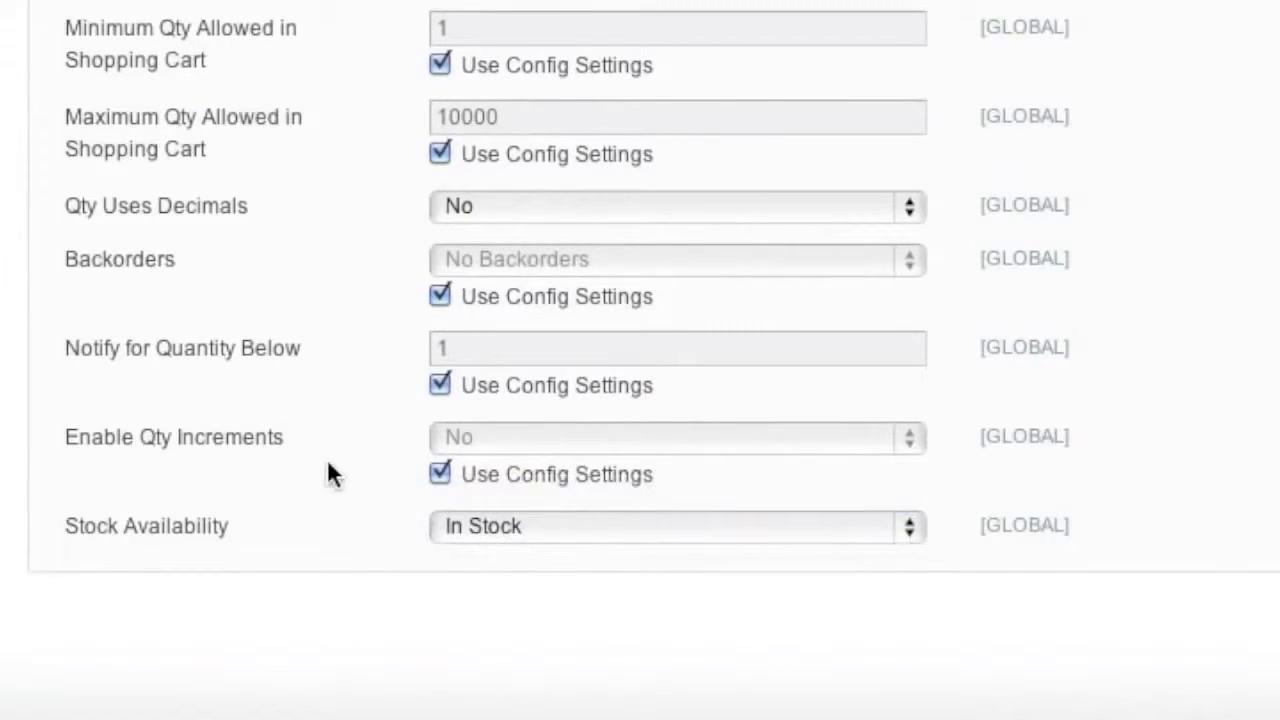
scroll(330, 475, "up", 5)
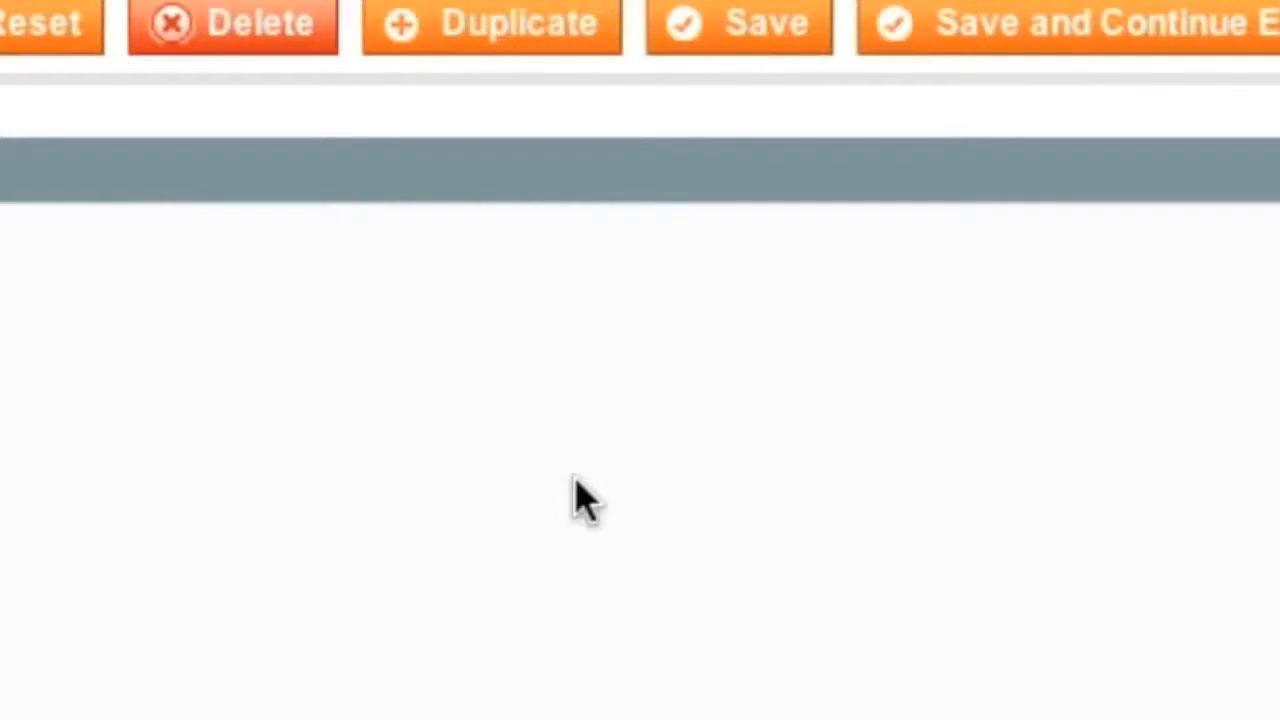
left_click(746, 42)
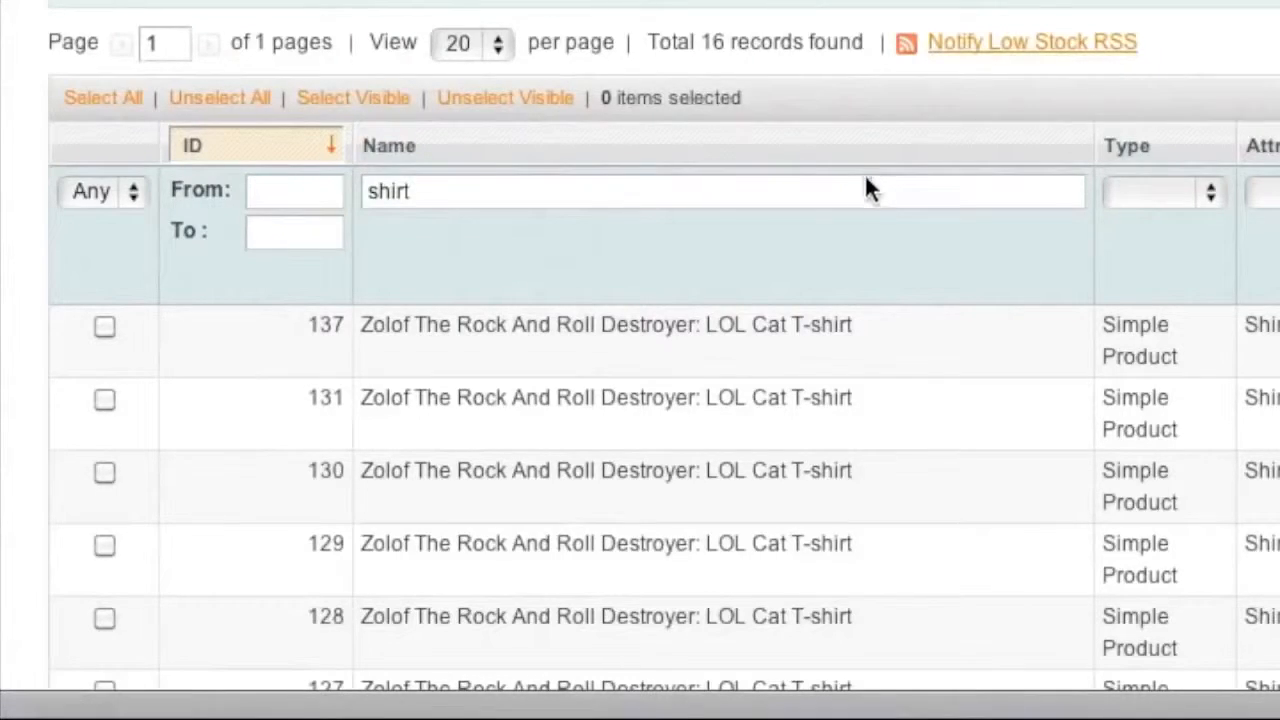
- Filter the product list by the name "tee" and duplicate the product with SKU blkmtee
double_click(857, 193)
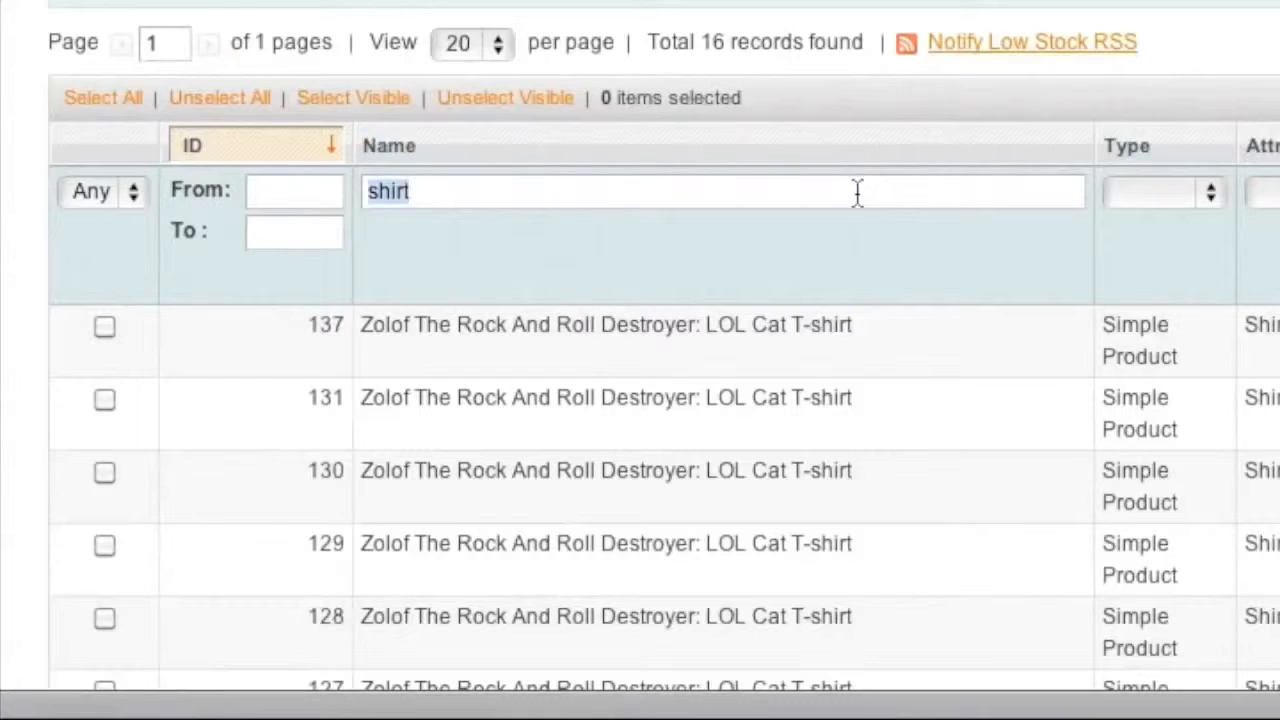
type("tee")
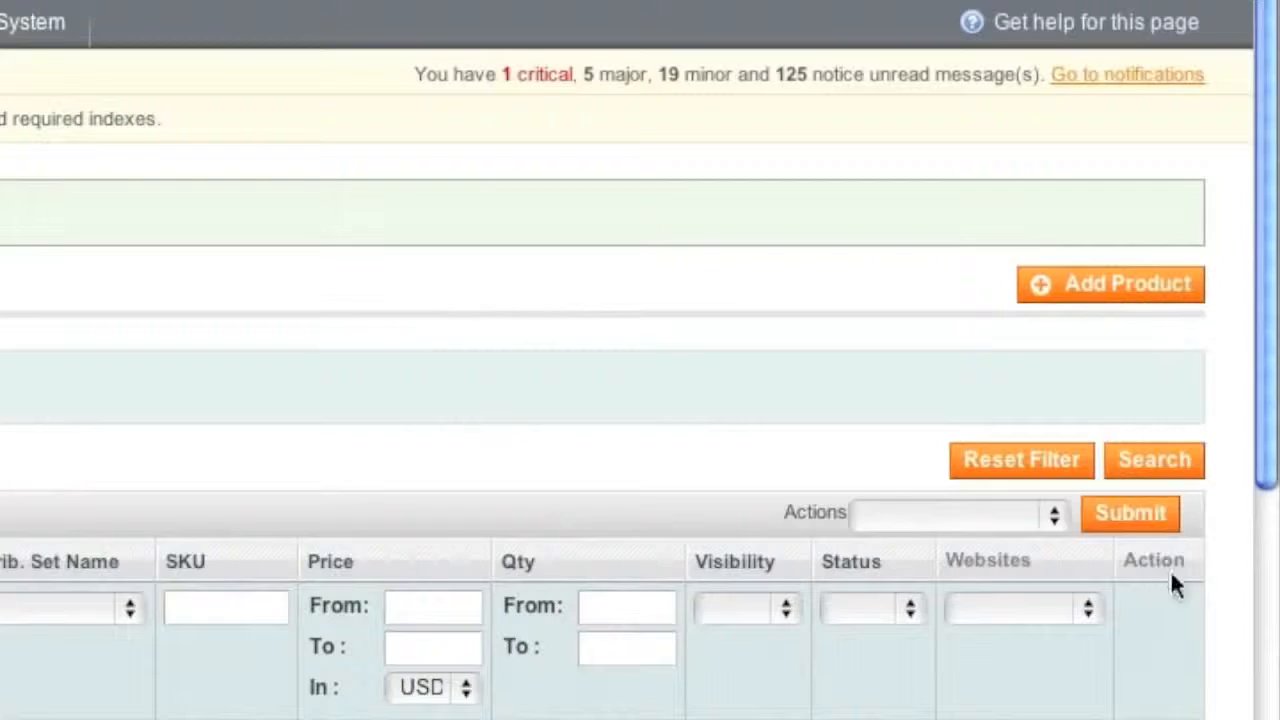
left_click(1155, 458)
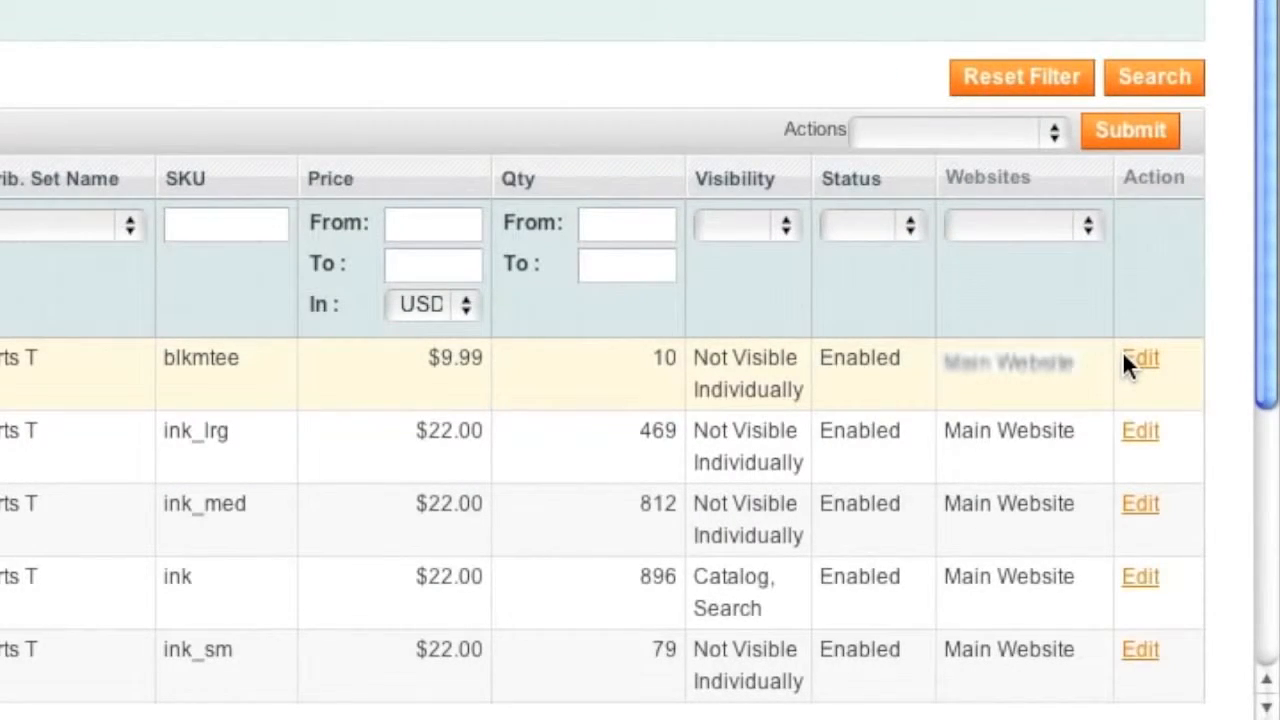
left_click(1122, 358)
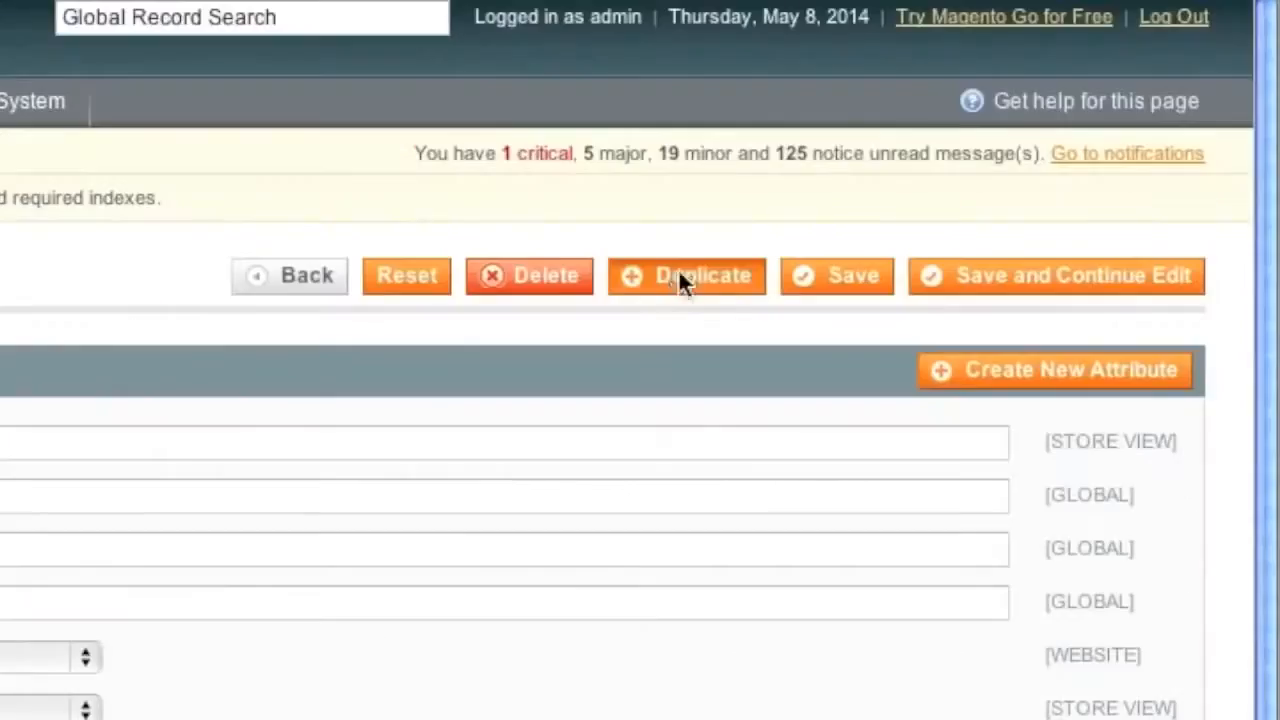
left_click(677, 280)
- Set the duplicate's name to Men's Black Large Tee, its model to blk_l_tee and its SKU to blkltee
double_click(396, 277)
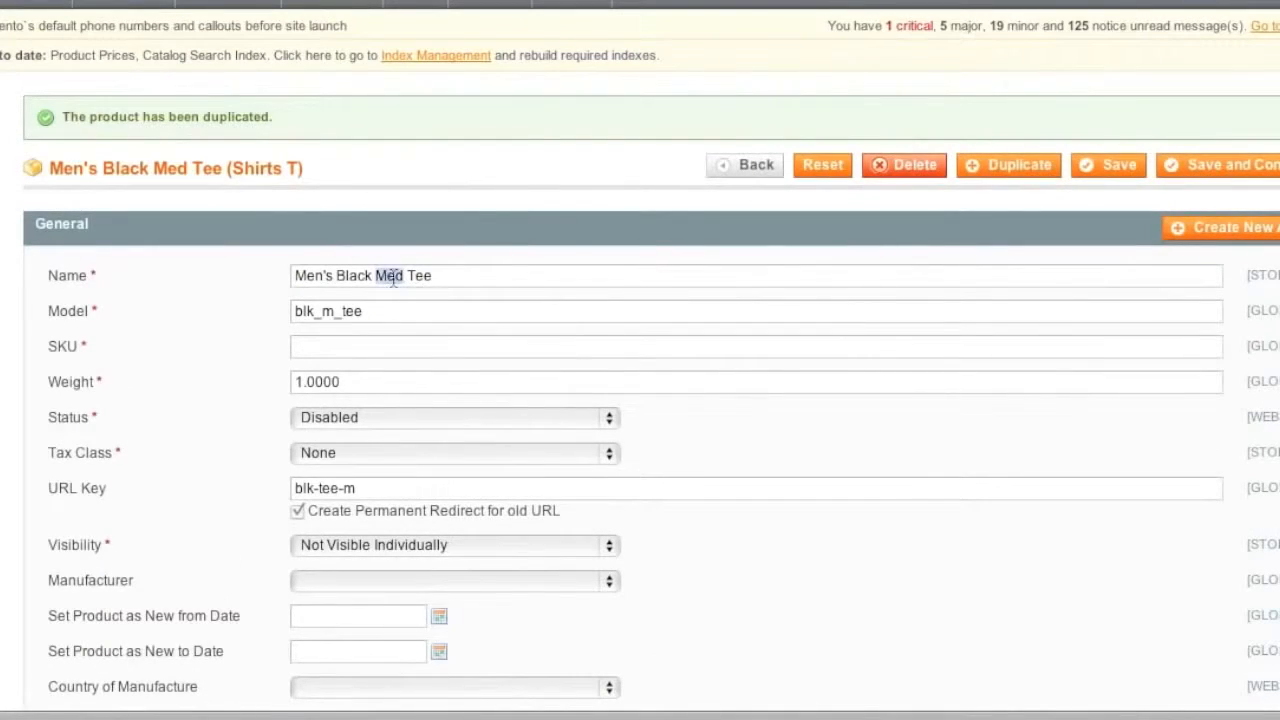
key("BackSpace")
type("Large")
left_click(330, 316)
left_click_drag(335, 316, 321, 316)
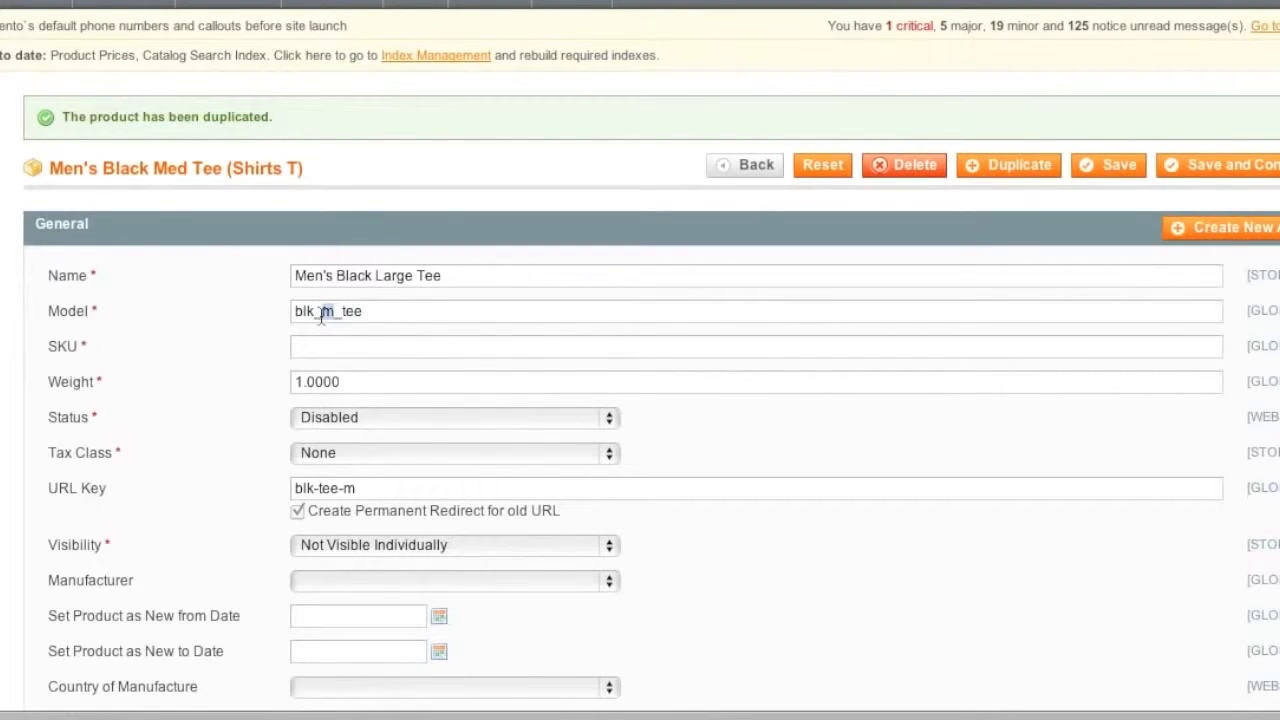
type("l")
left_click(329, 341)
type("blkltee")
- Set the duplicated product's status to Enabled and its URL key to blk-tee-l
left_click_drag(338, 386, 240, 386)
scroll(280, 389, "down", 1)
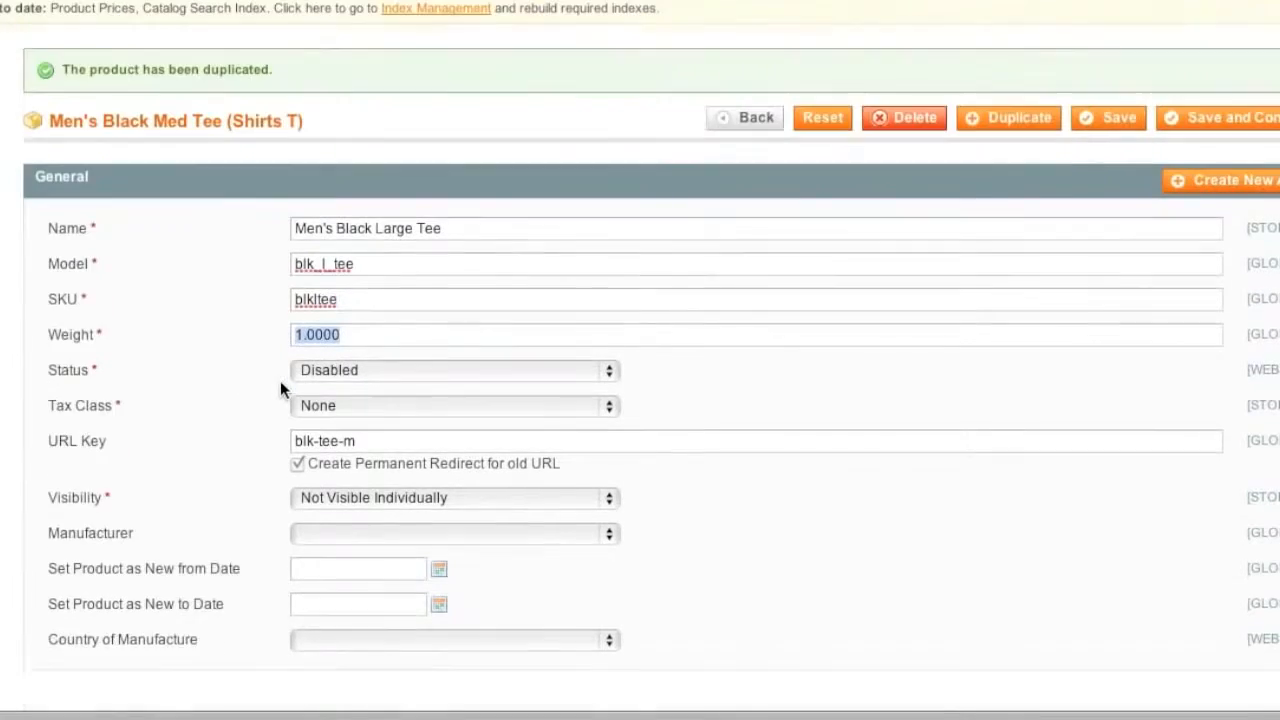
scroll(281, 380, "down", 1)
left_click(355, 346)
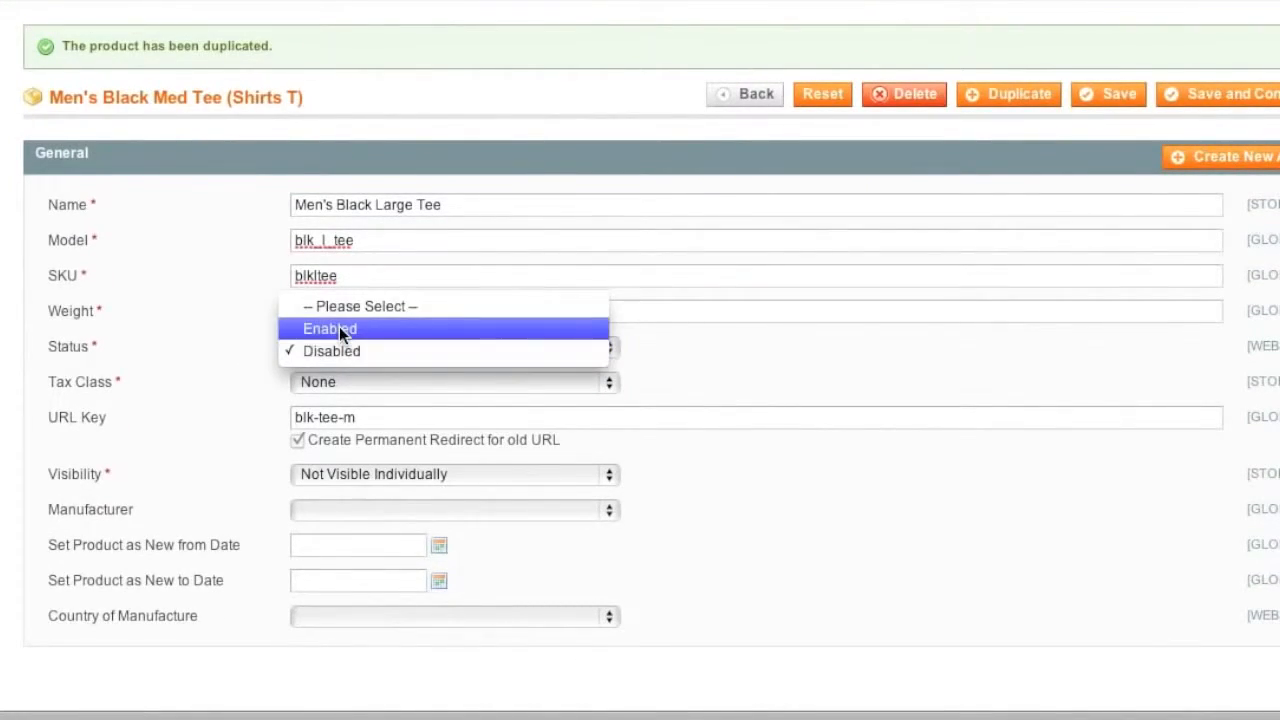
left_click(339, 328)
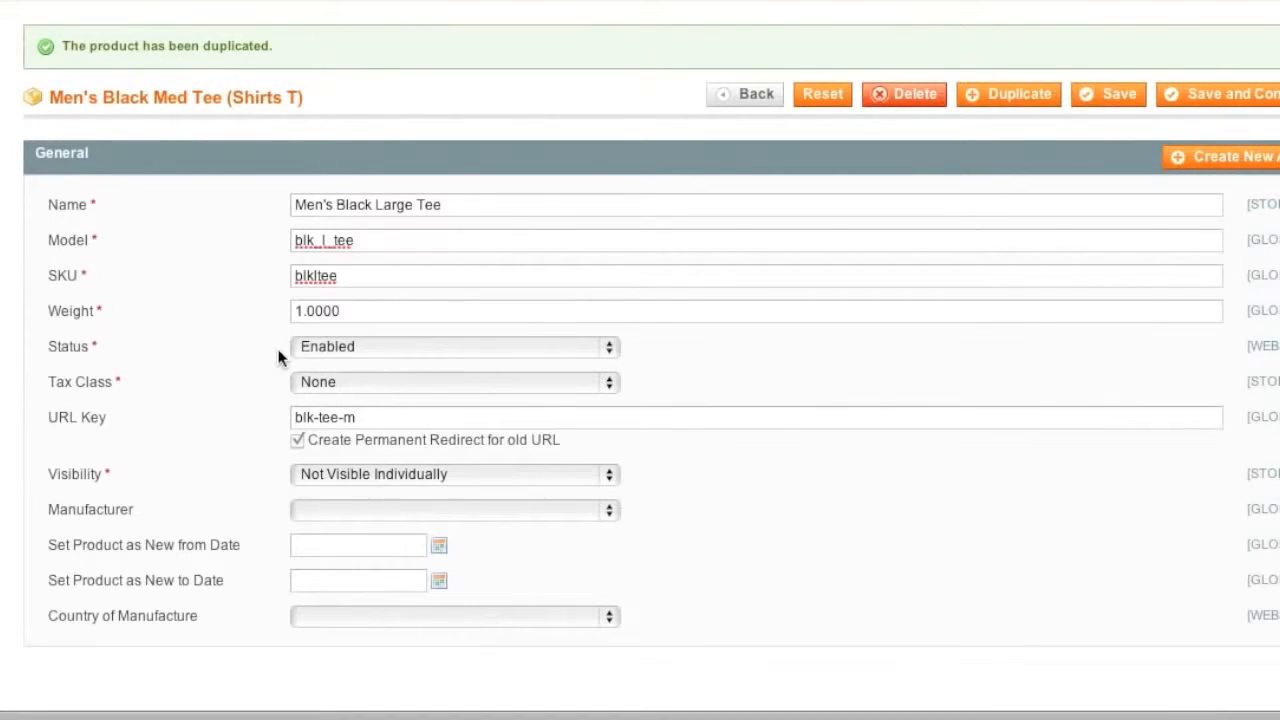
scroll(330, 400, "up", 3)
double_click(376, 492)
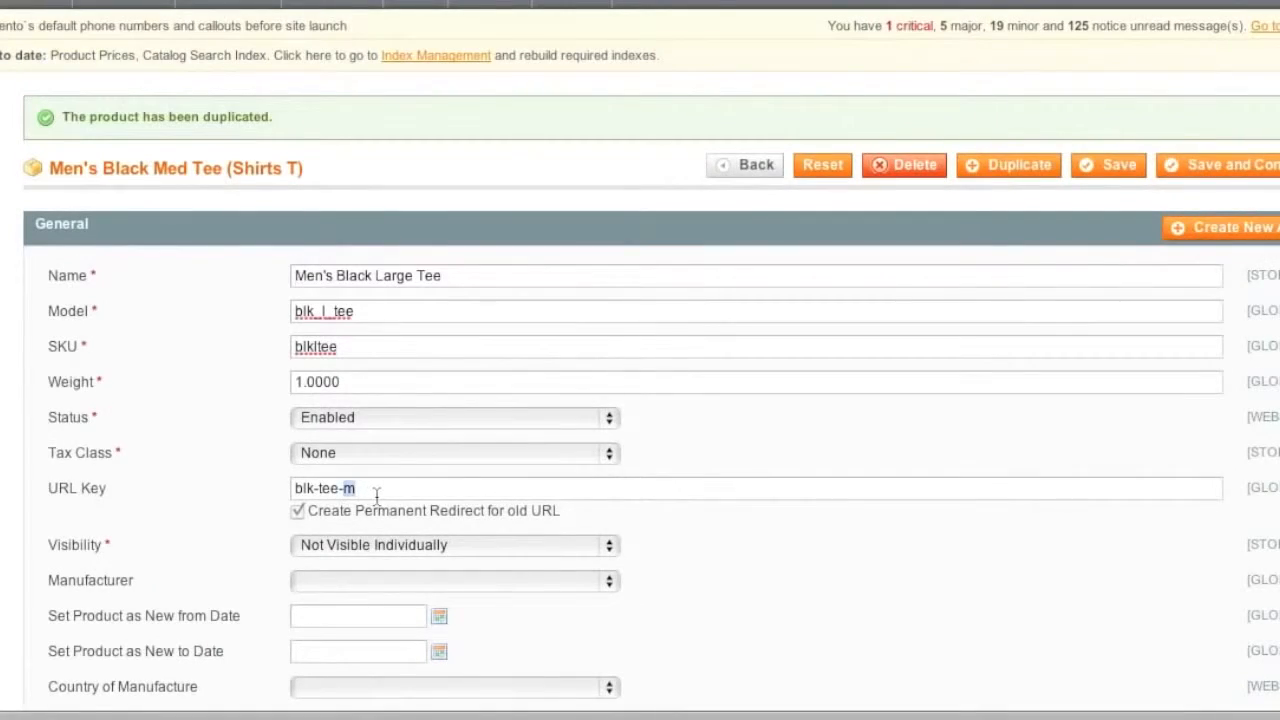
type("l")
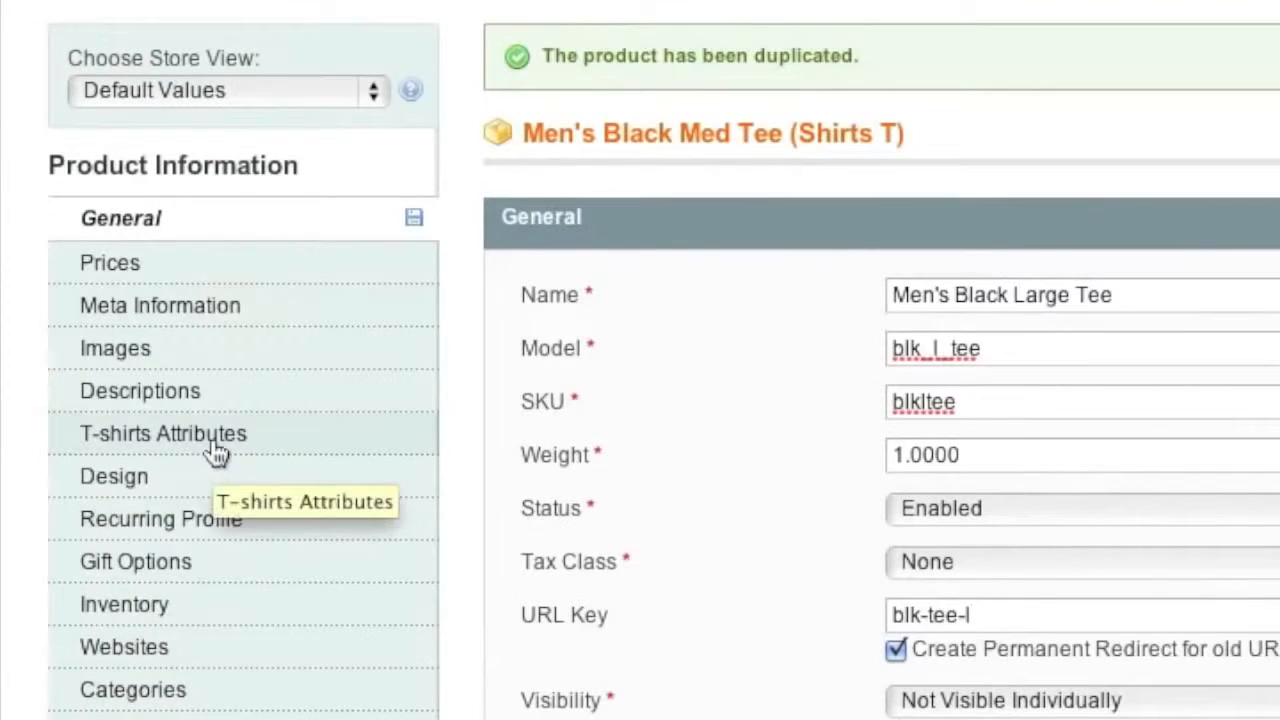
- Set the duplicated product's shirt size attribute to Large
left_click(216, 450)
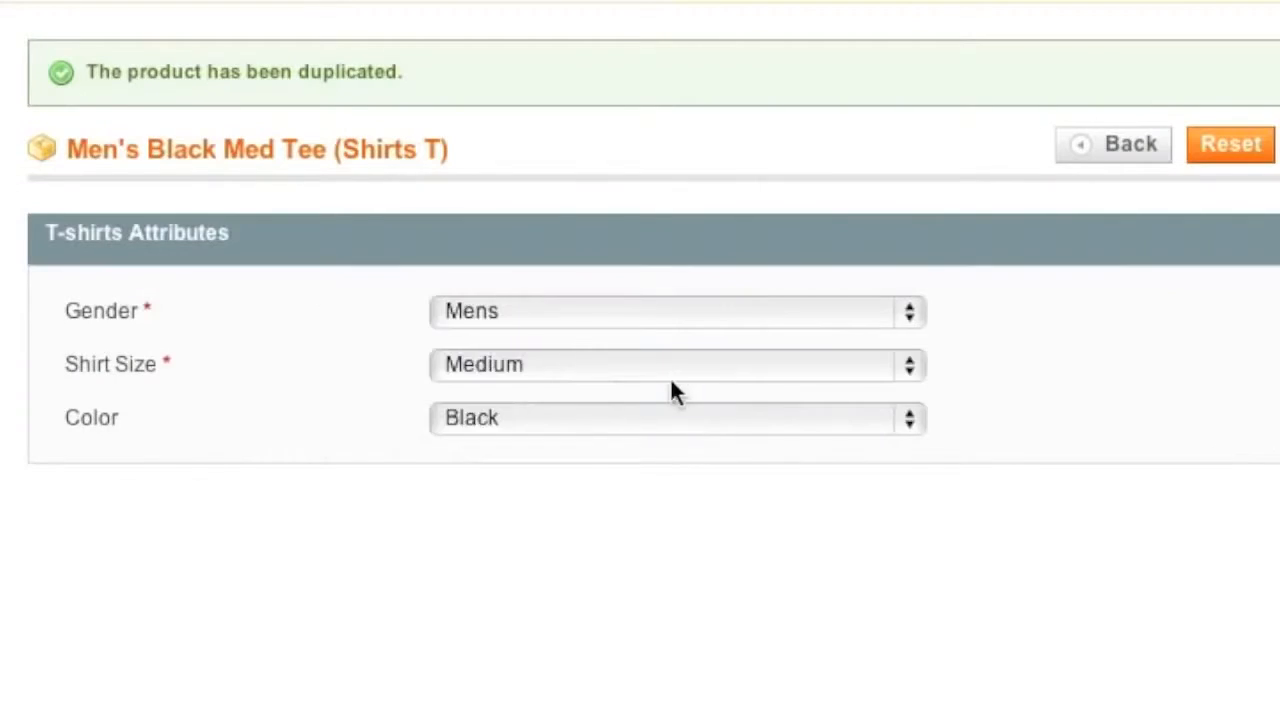
left_click(671, 380)
left_click(591, 403)
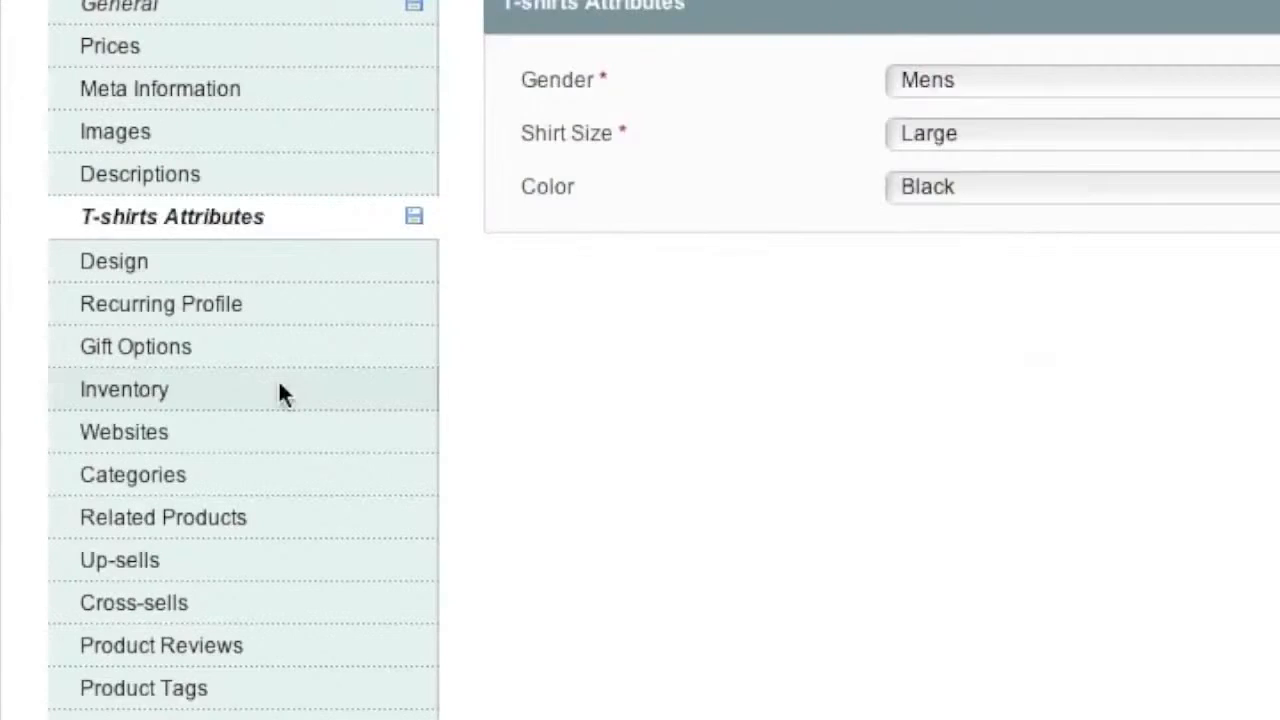
- Set the large tee's inventory quantity to 11 and its stock availability to In Stock, and save the product
left_click(283, 390)
double_click(955, 160)
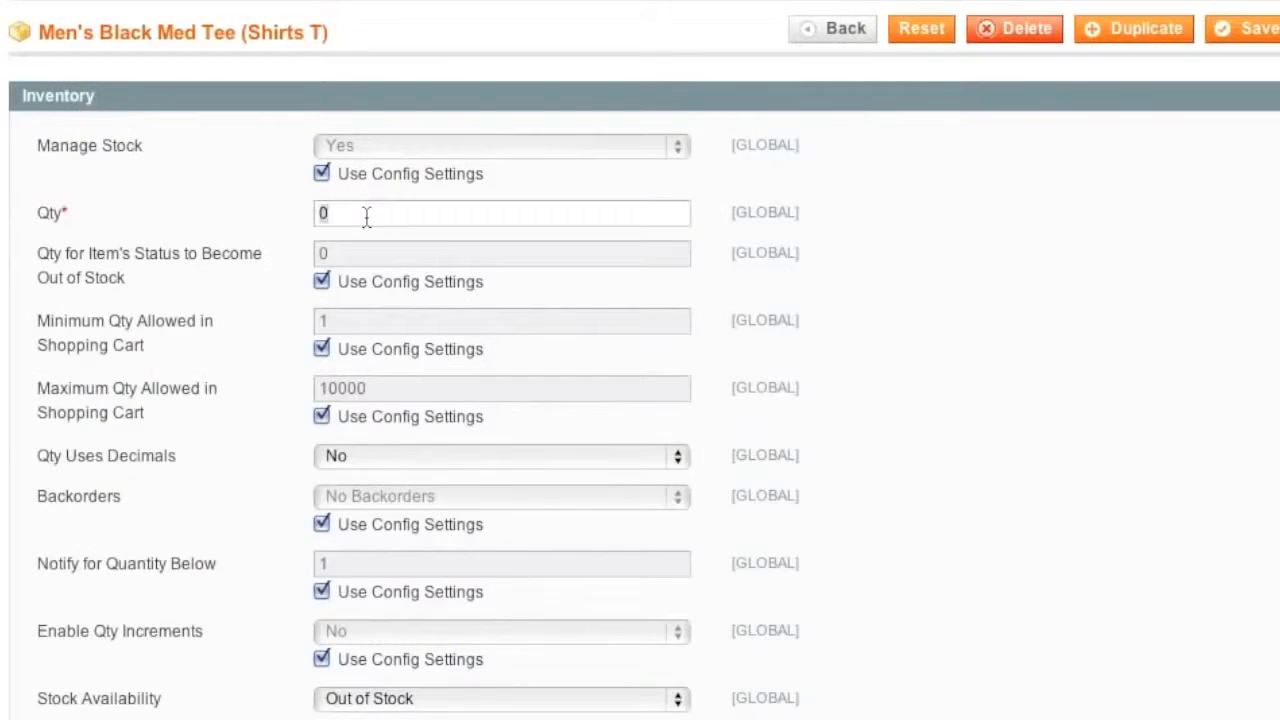
type("11")
left_click(228, 271)
scroll(282, 316, "down", 1)
left_click(382, 646)
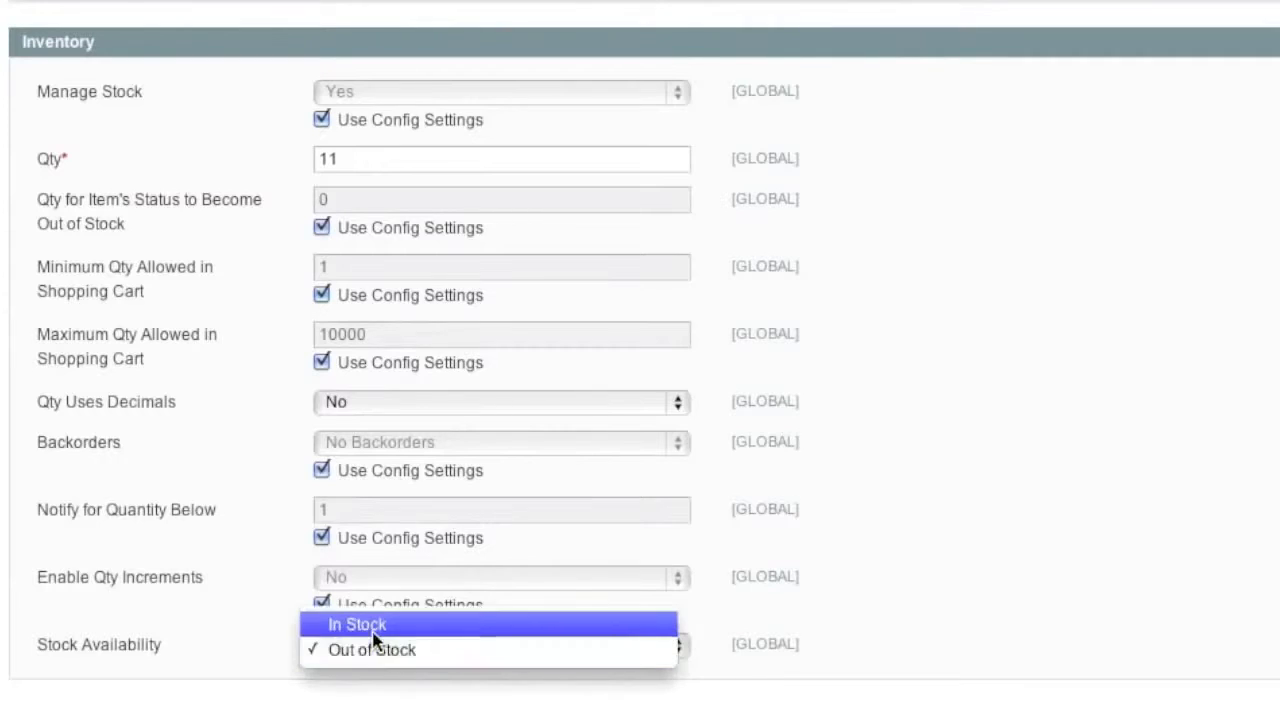
left_click(373, 630)
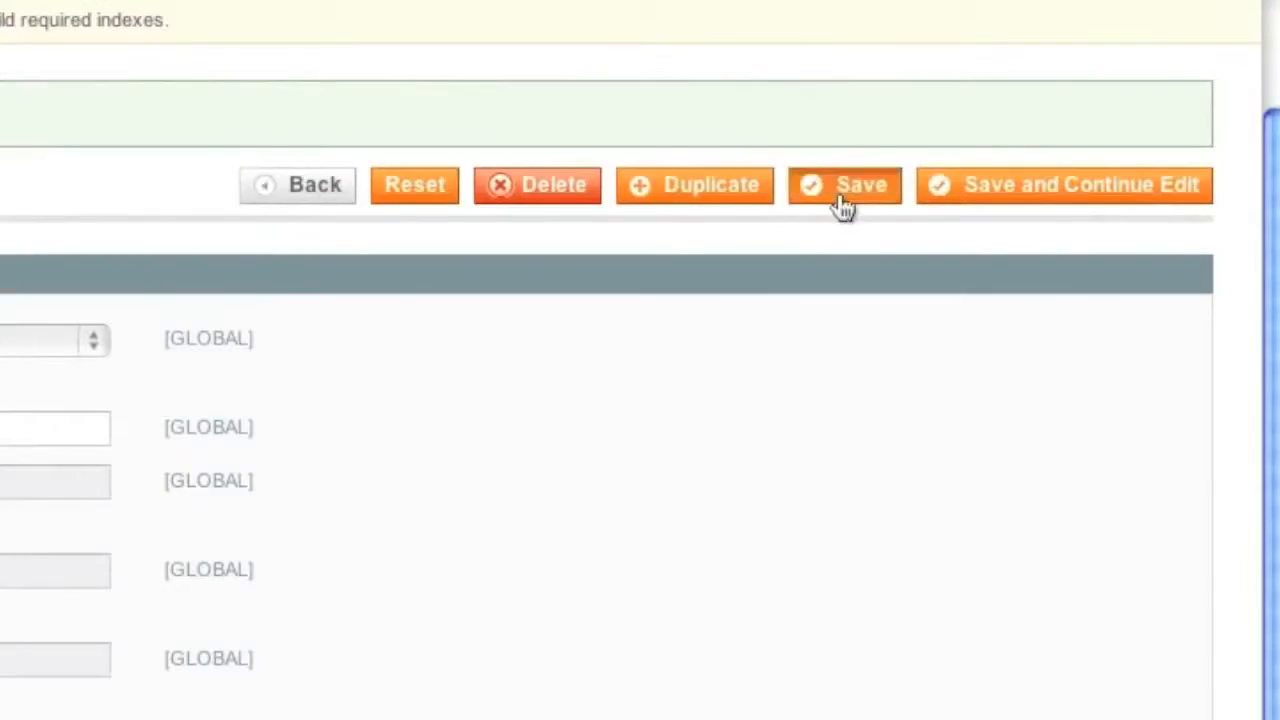
left_click(1092, 196)
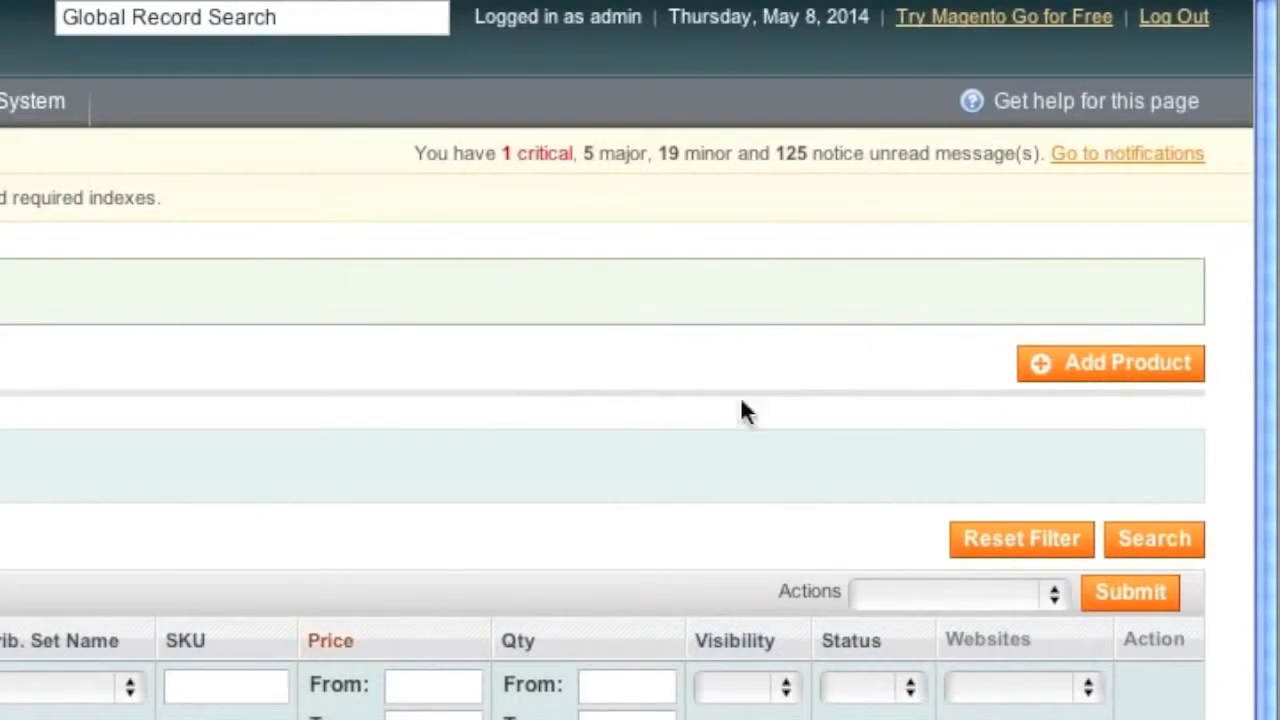
- Start a new configurable product with the Shirts T attribute set
left_click(1079, 352)
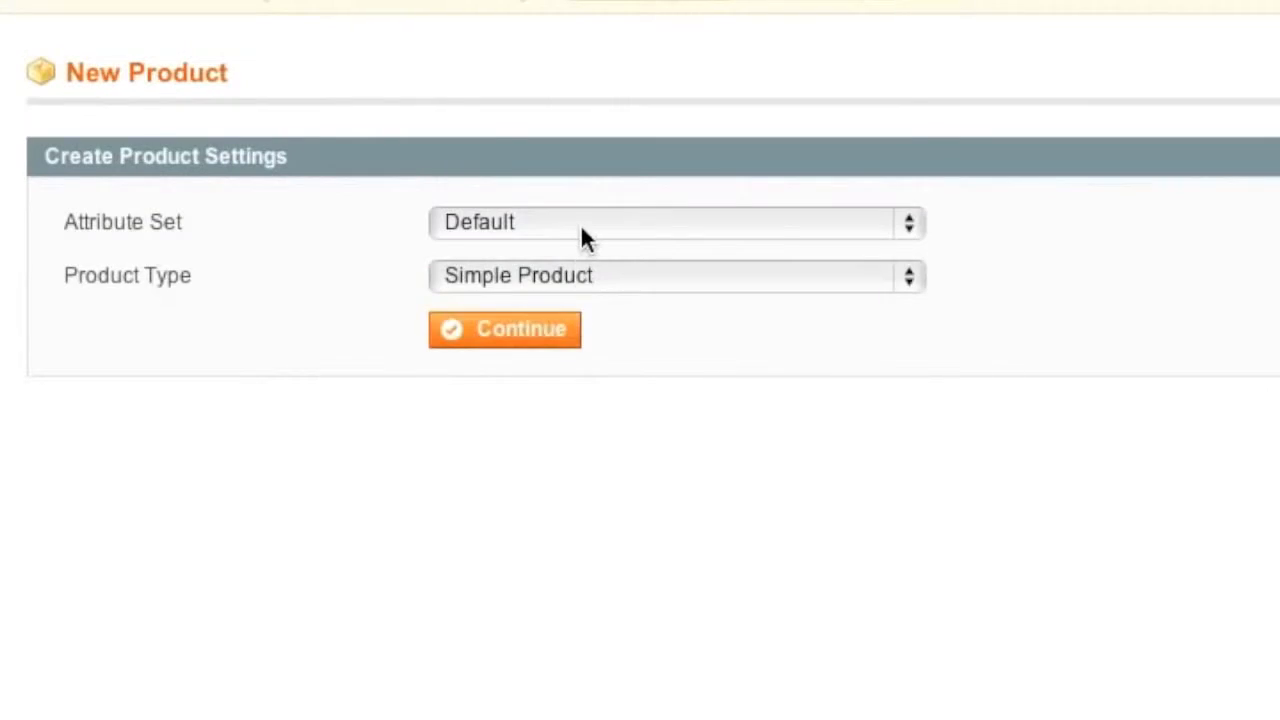
left_click(580, 237)
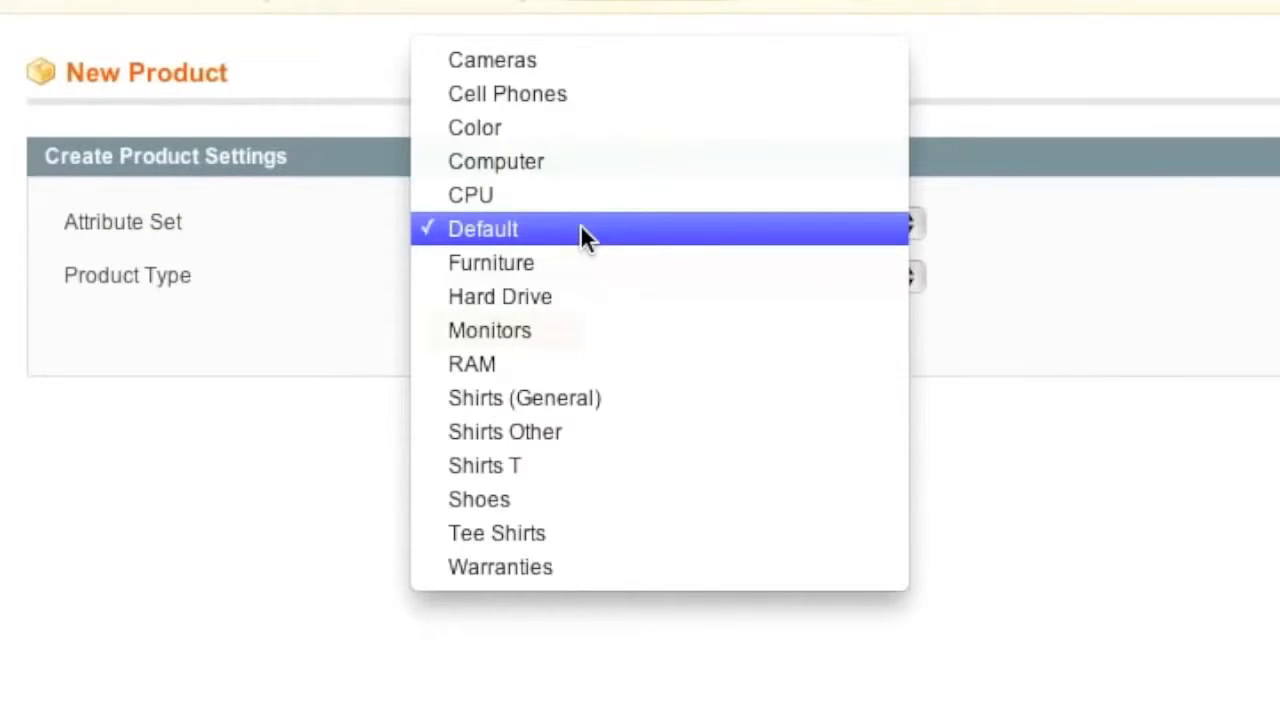
left_click(574, 465)
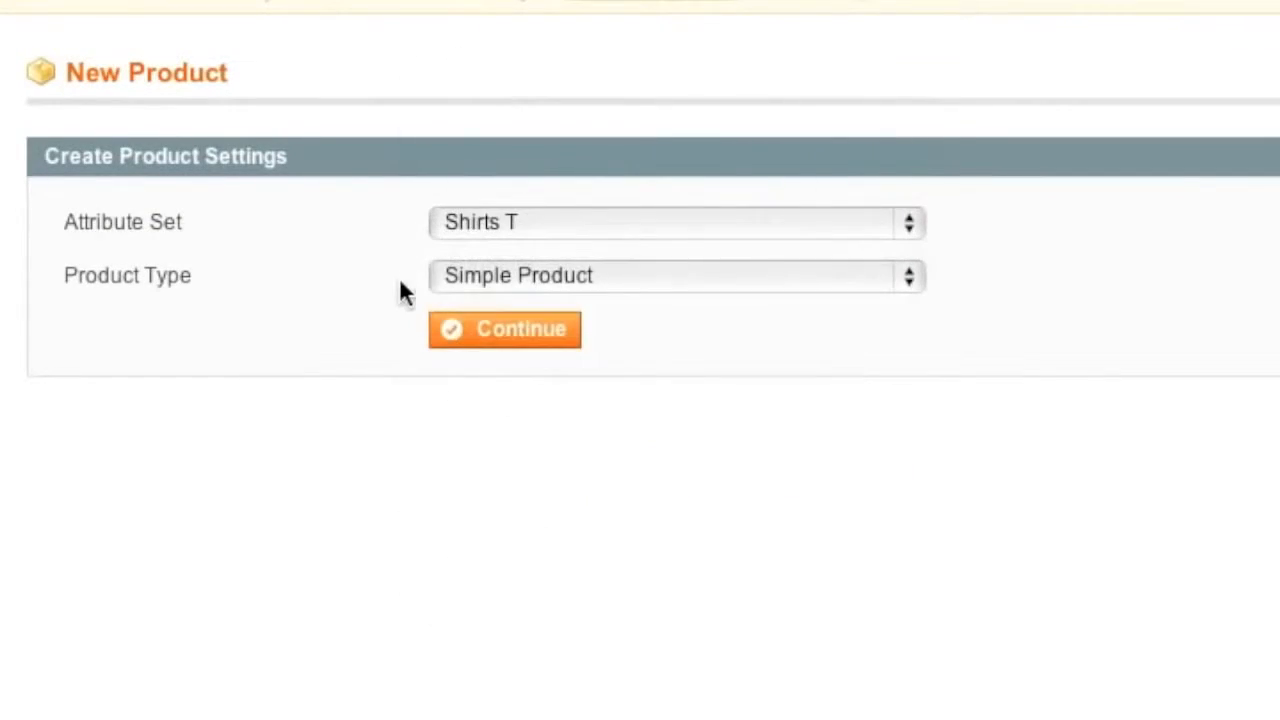
left_click(512, 278)
left_click(524, 348)
left_click(500, 332)
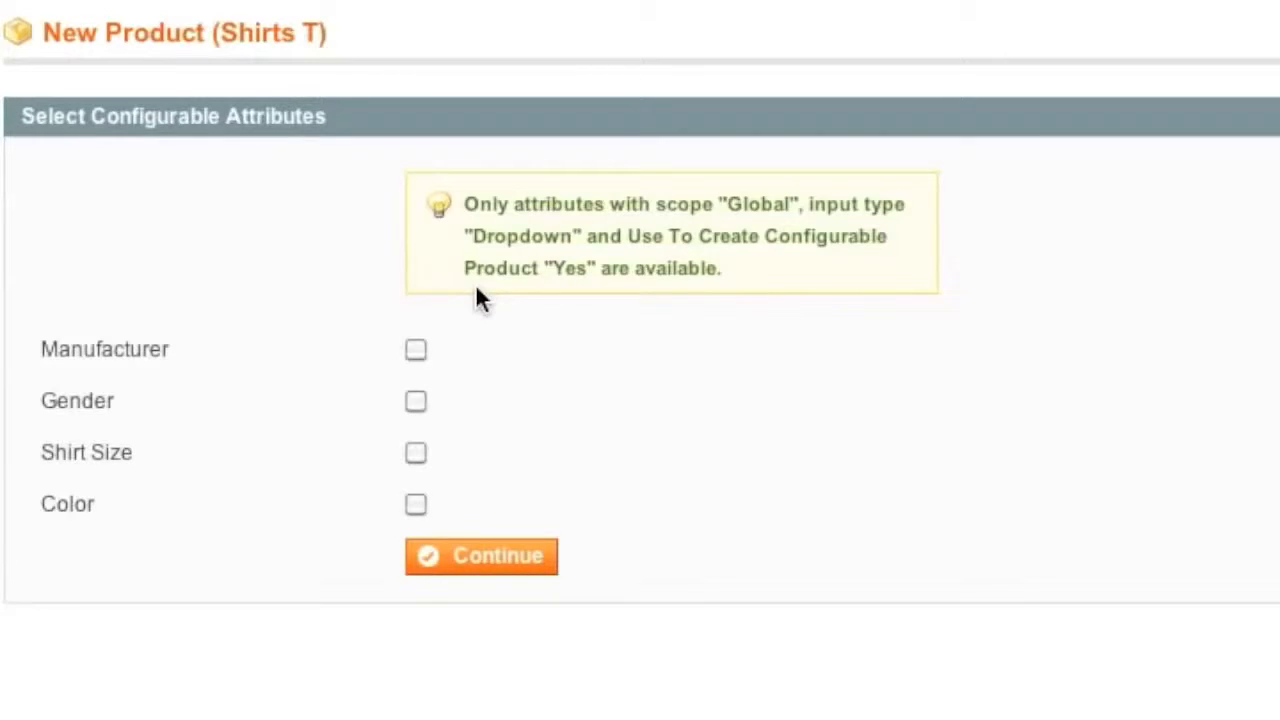
- Choose Shirt Size and Color as the new product's configurable attributes and continue to its general details
left_click(415, 453)
left_click(416, 504)
left_click(503, 567)
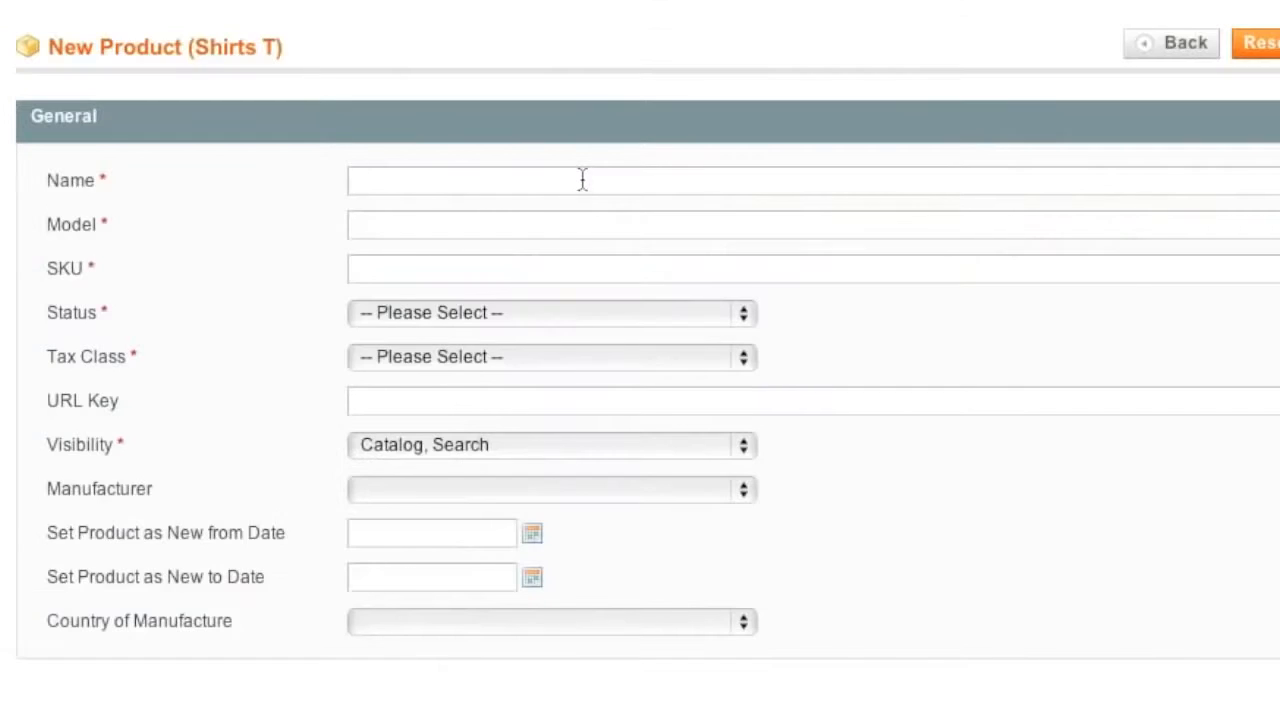
- Fill in the general details: name Men's Plain Tees, model and SKU mensplaintees, status Enabled and tax class None
type("Men's Plain")
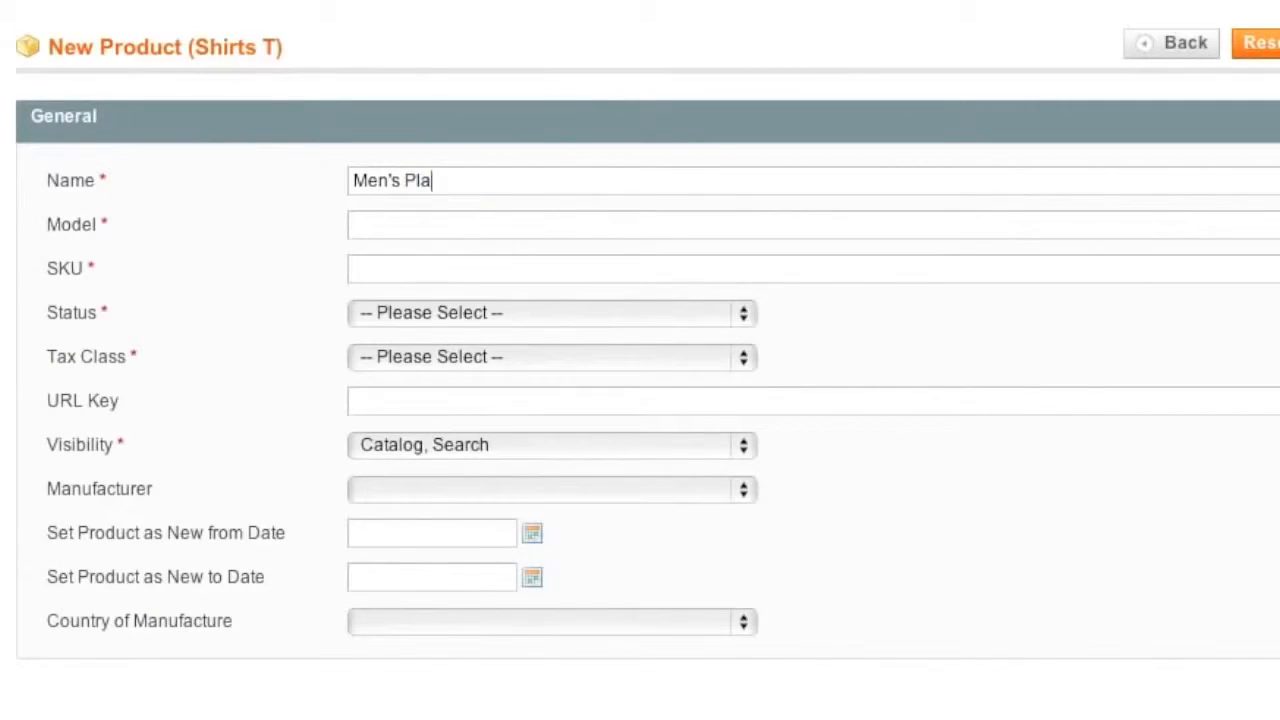
type(" Tees")
left_click(370, 312)
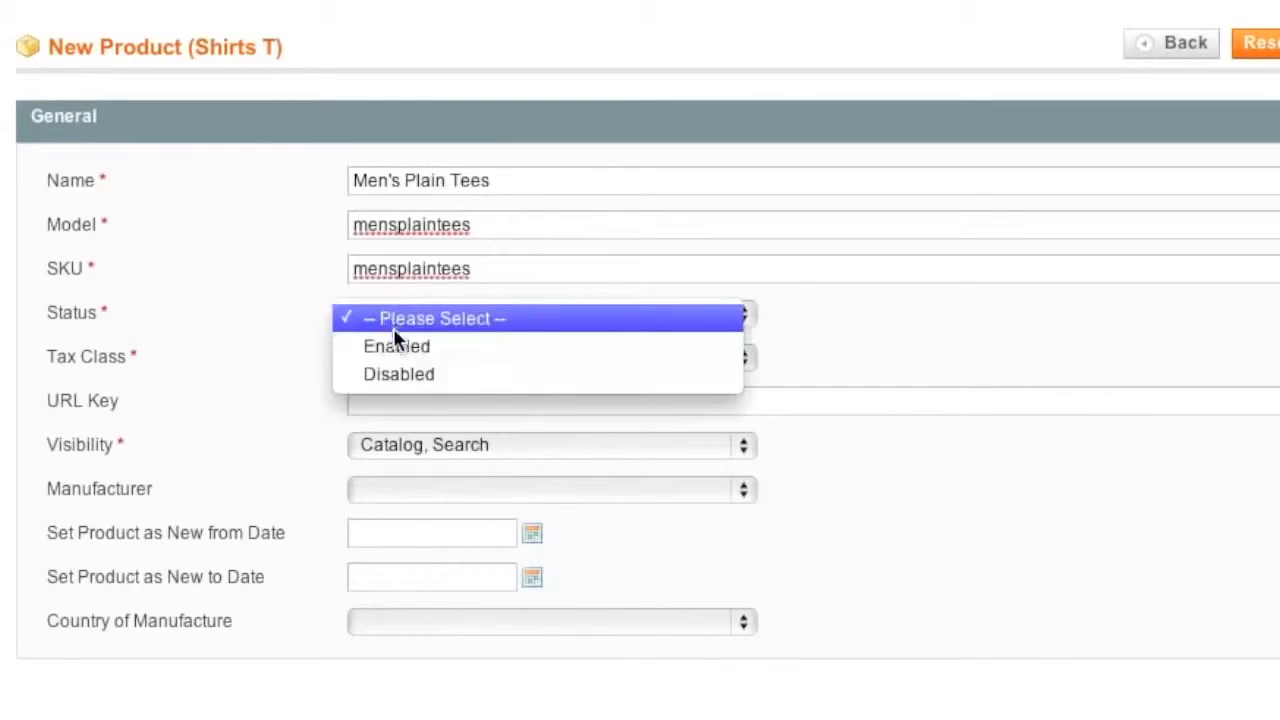
left_click(395, 343)
left_click(437, 360)
left_click(421, 383)
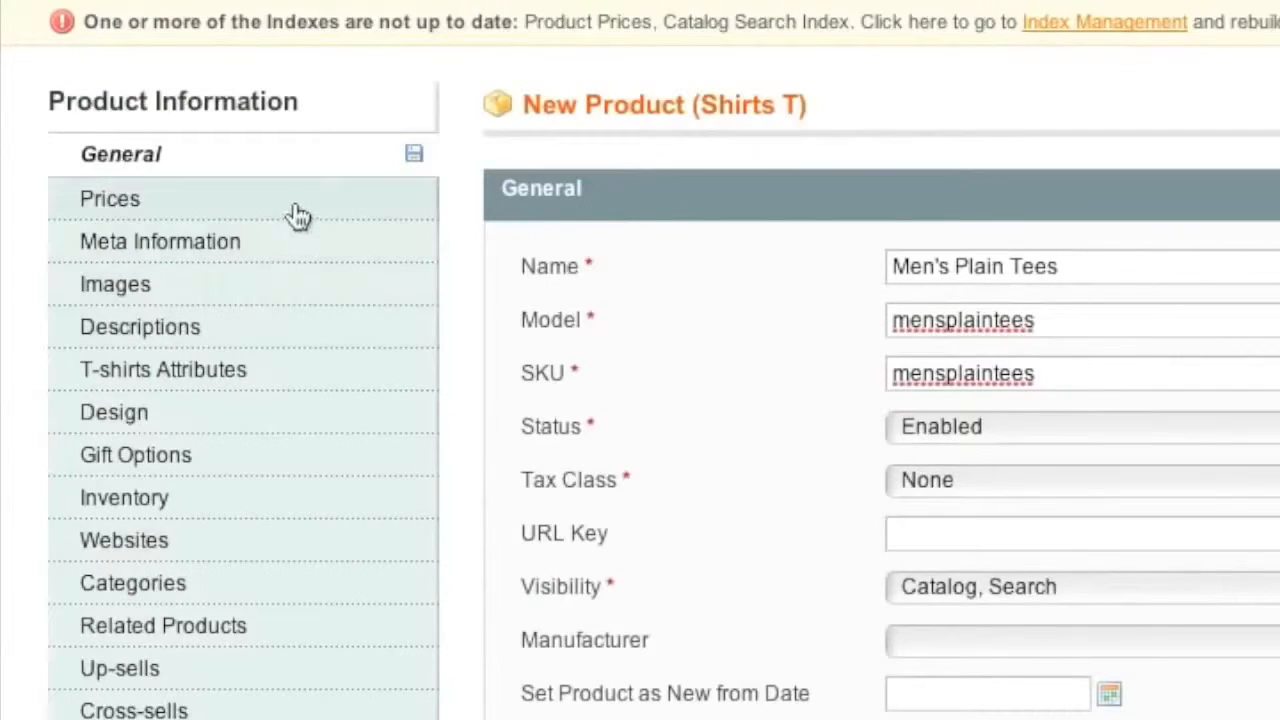
- Set the configurable product's price to 9.99 and continue past the pricing details
left_click(294, 214)
type("9.99")
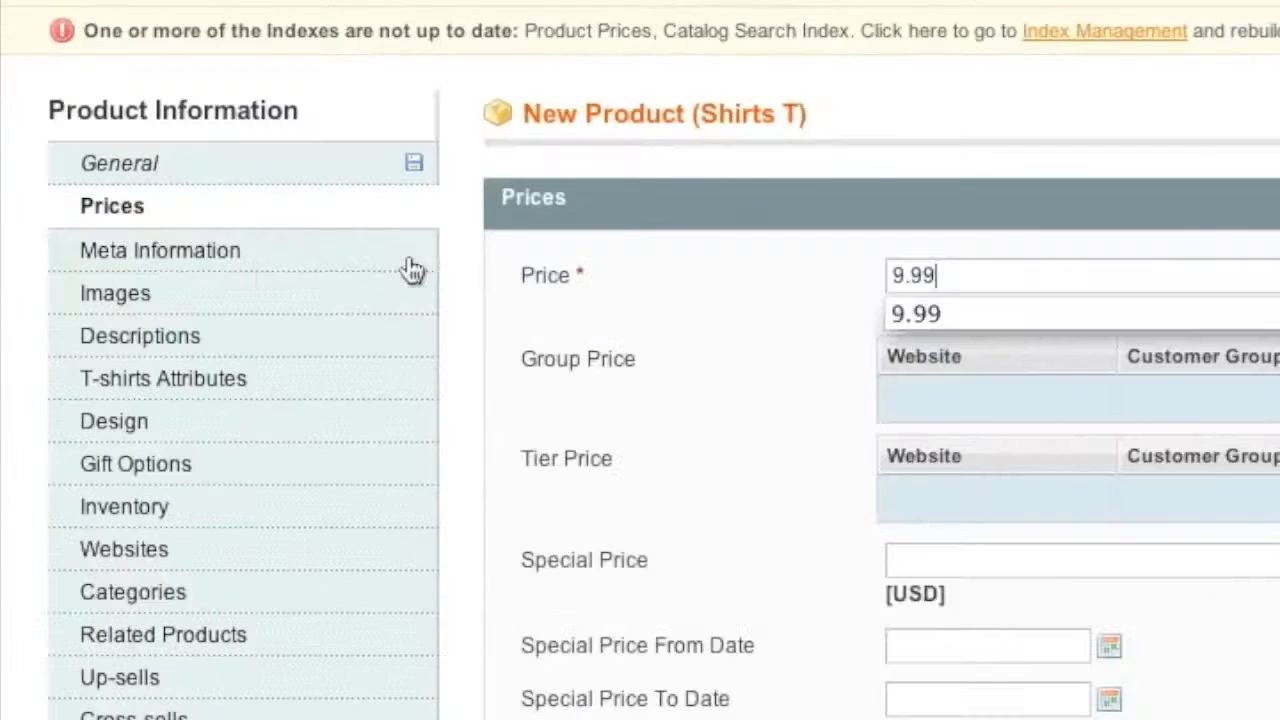
left_click(405, 268)
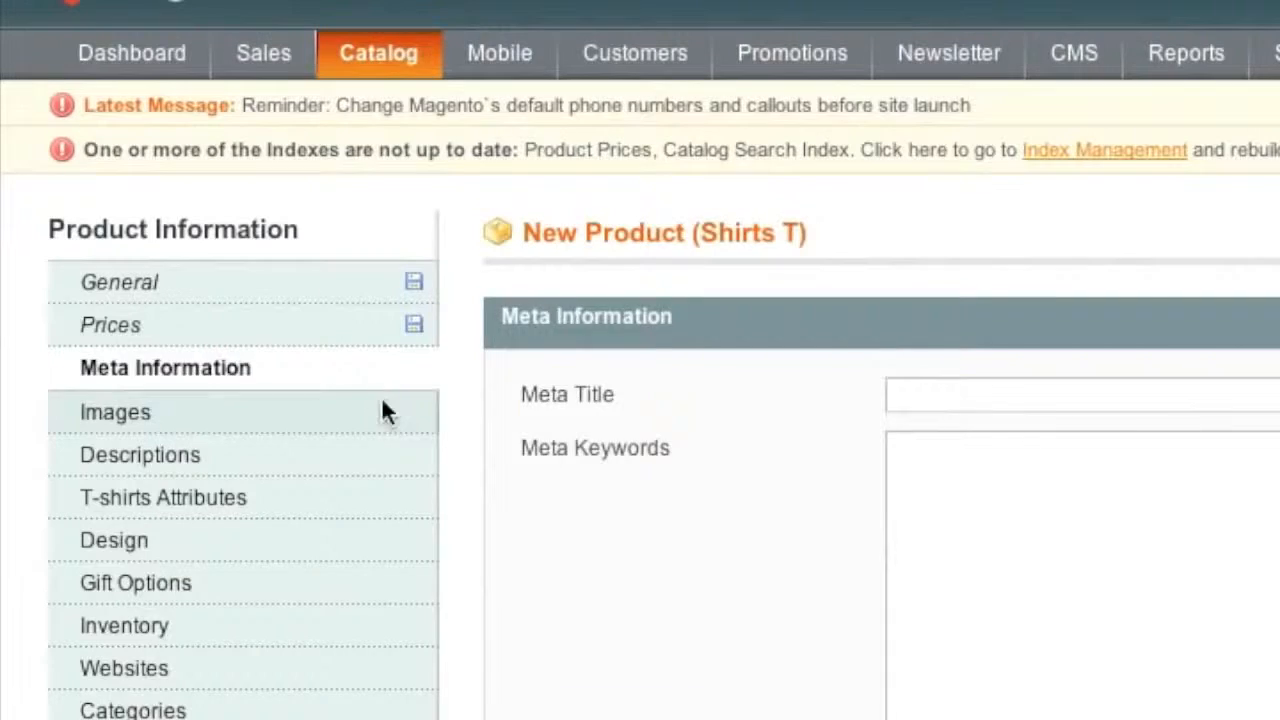
- Add the black-t-shirt and white-t-shirt.jpg images from the magento_homepage folder to the product
left_click(383, 293)
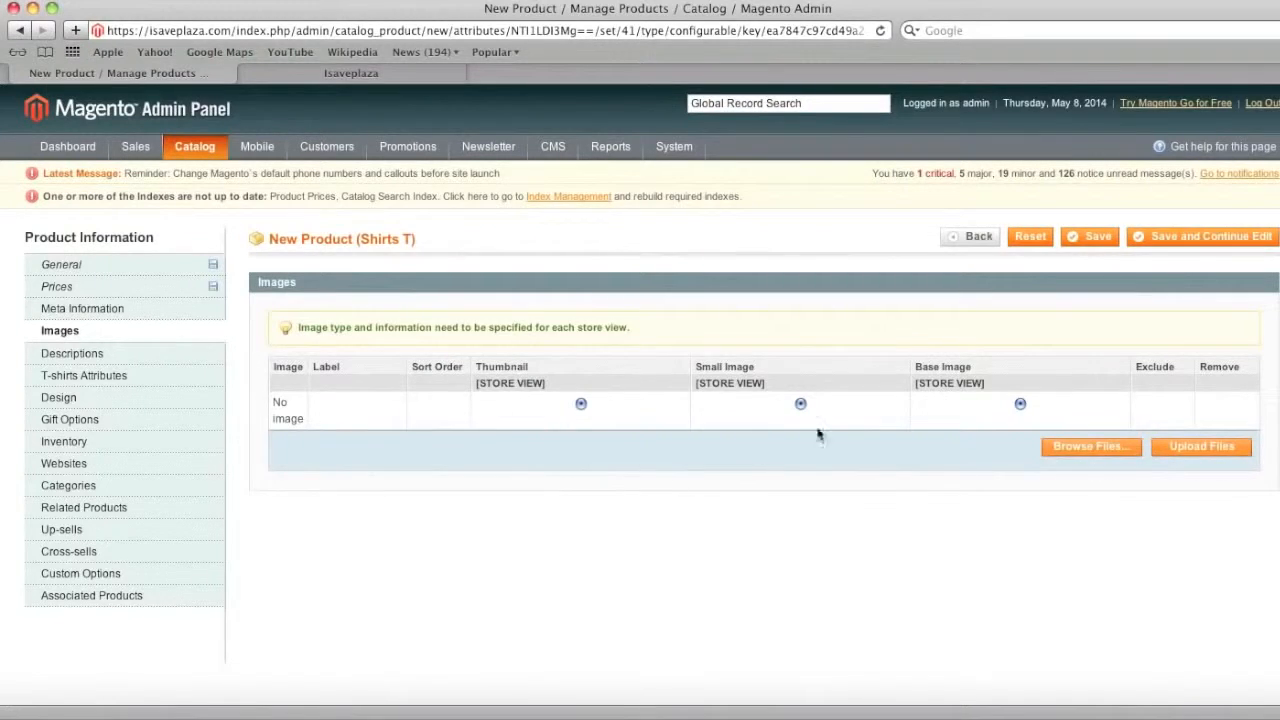
left_click(1076, 447)
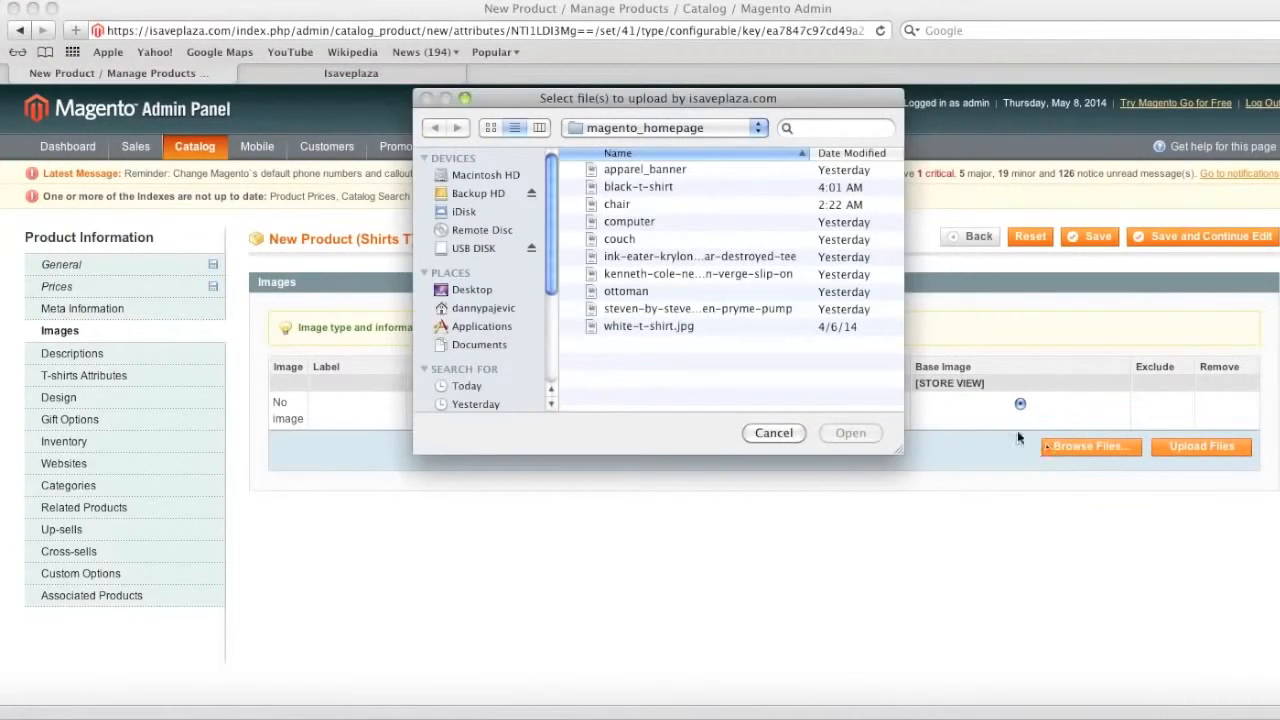
left_click(632, 187)
left_click(845, 433)
left_click(1106, 446)
left_click(727, 327)
left_click(848, 432)
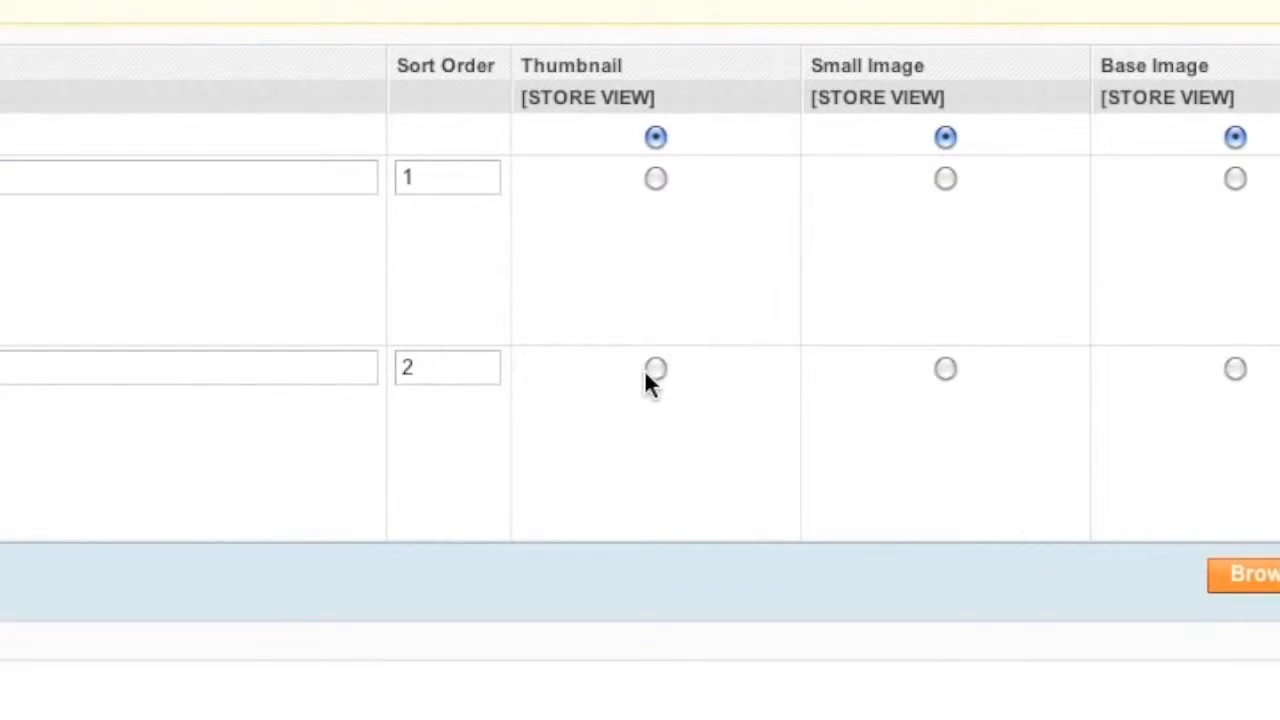
- Use the white T-shirt picture as the product's thumbnail, small image and base image
left_click(655, 369)
left_click(945, 369)
left_click(1235, 369)
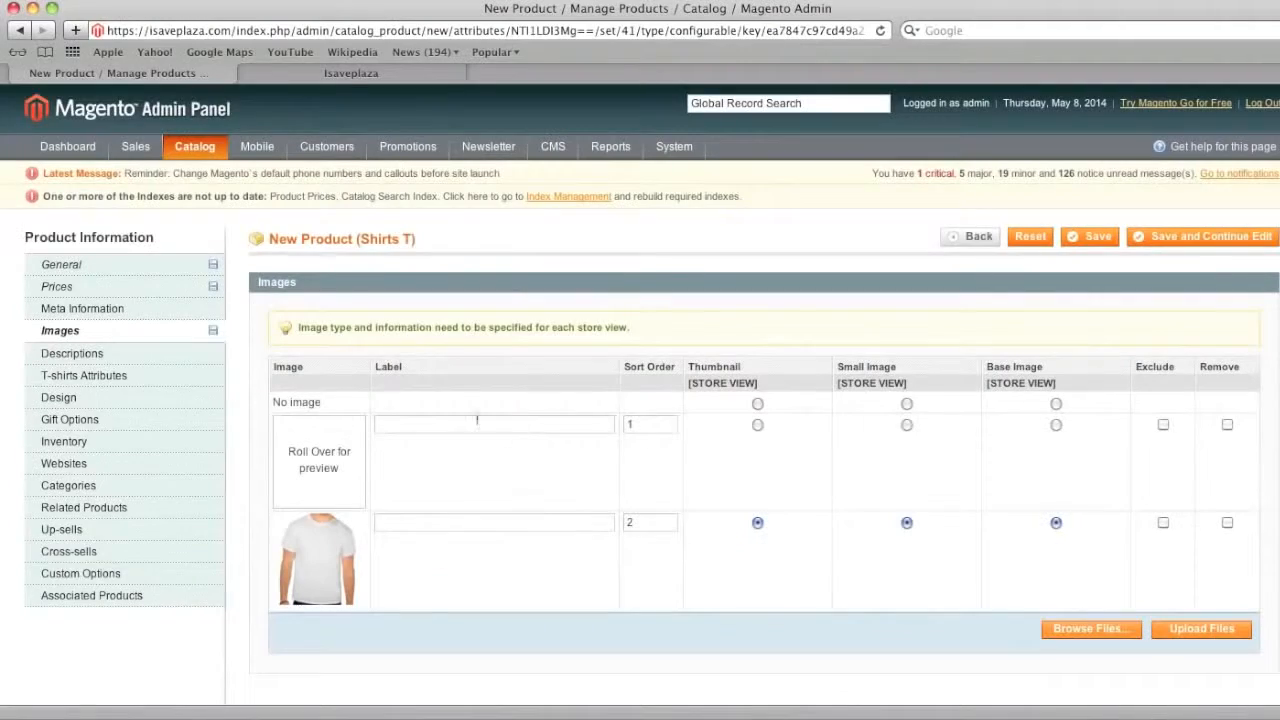
- Enter "Men's tees in black or white." as the product's short description and description
left_click(278, 366)
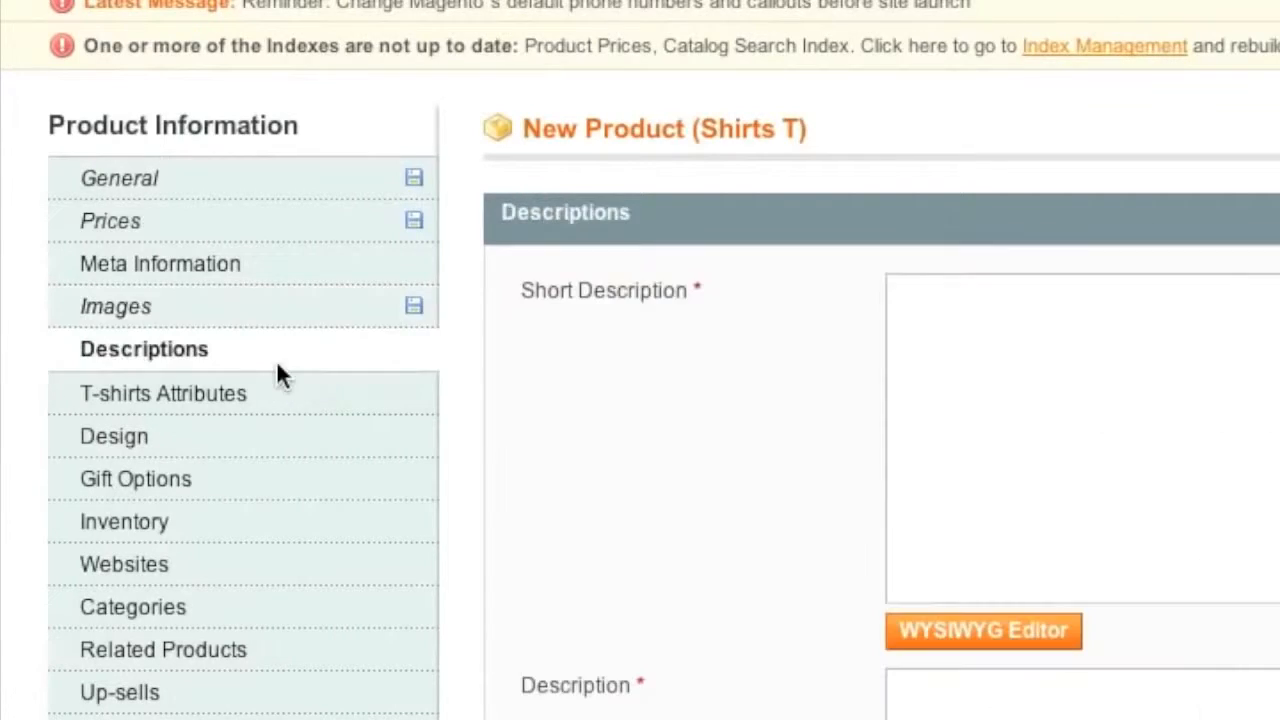
left_click(1145, 358)
type("Men's tees in black or white.")
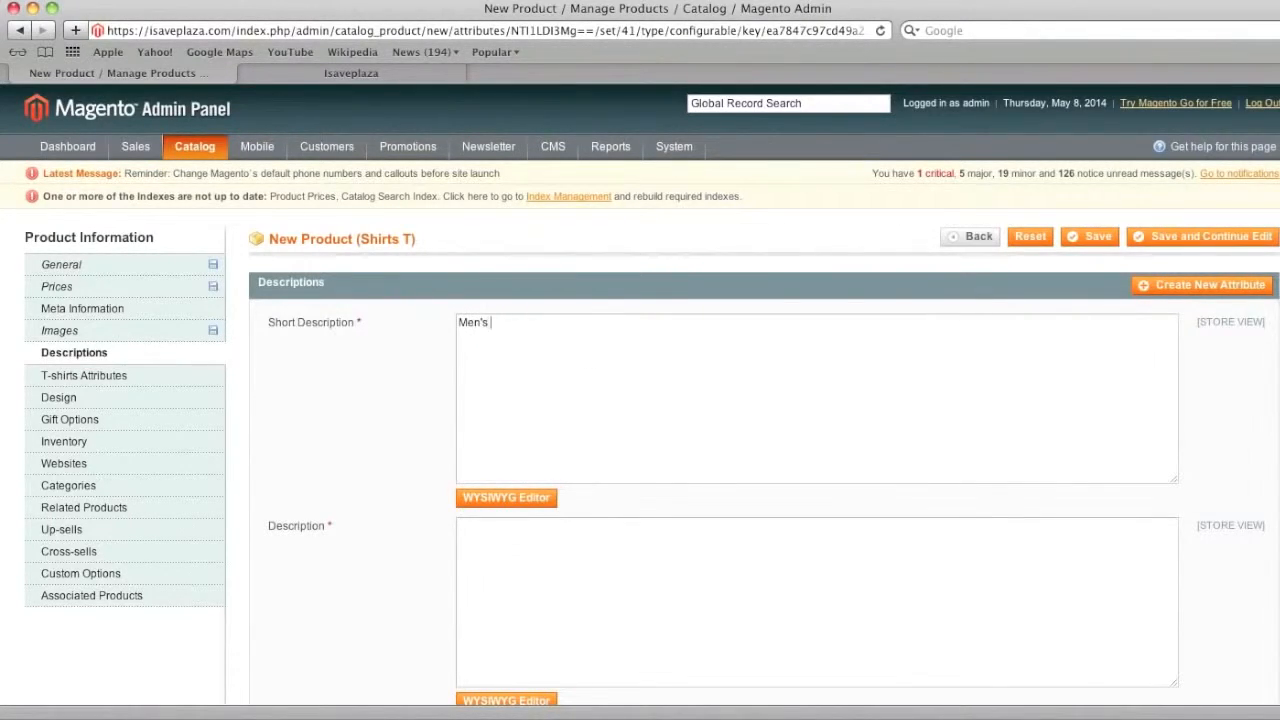
- Set the product's Gender attribute to Mens and its stock availability to In Stock
left_click(182, 378)
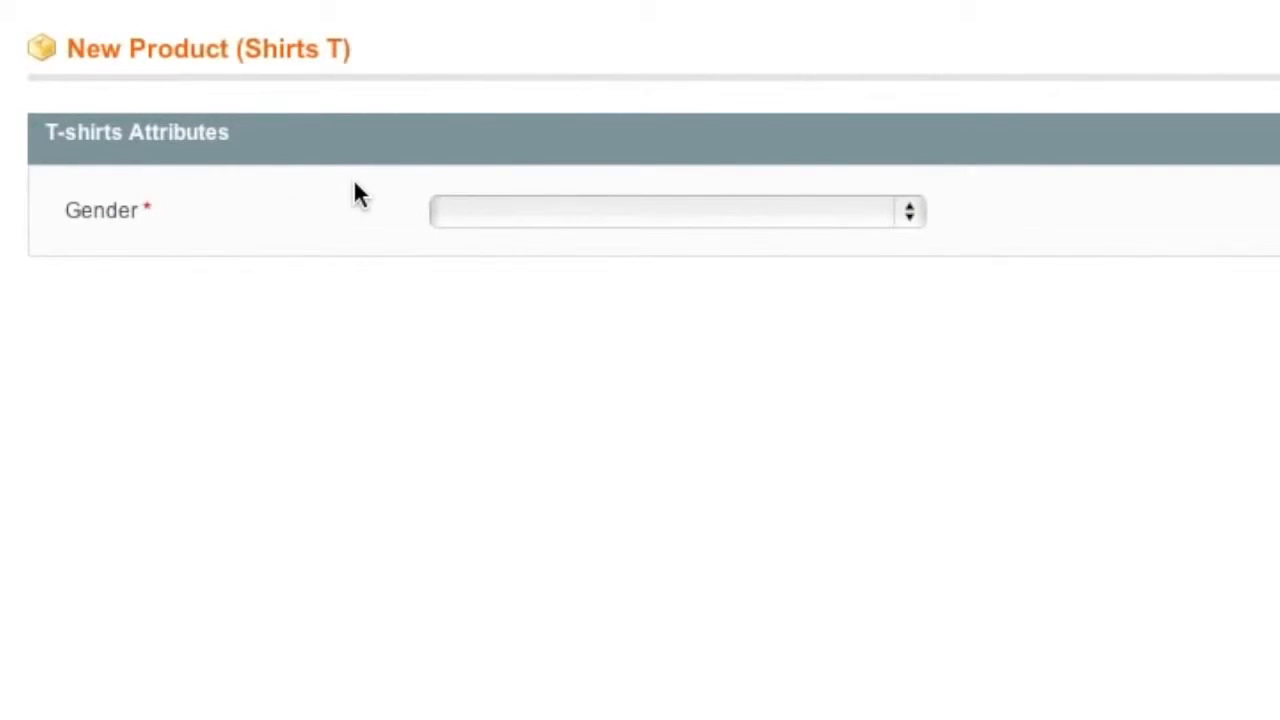
left_click(590, 211)
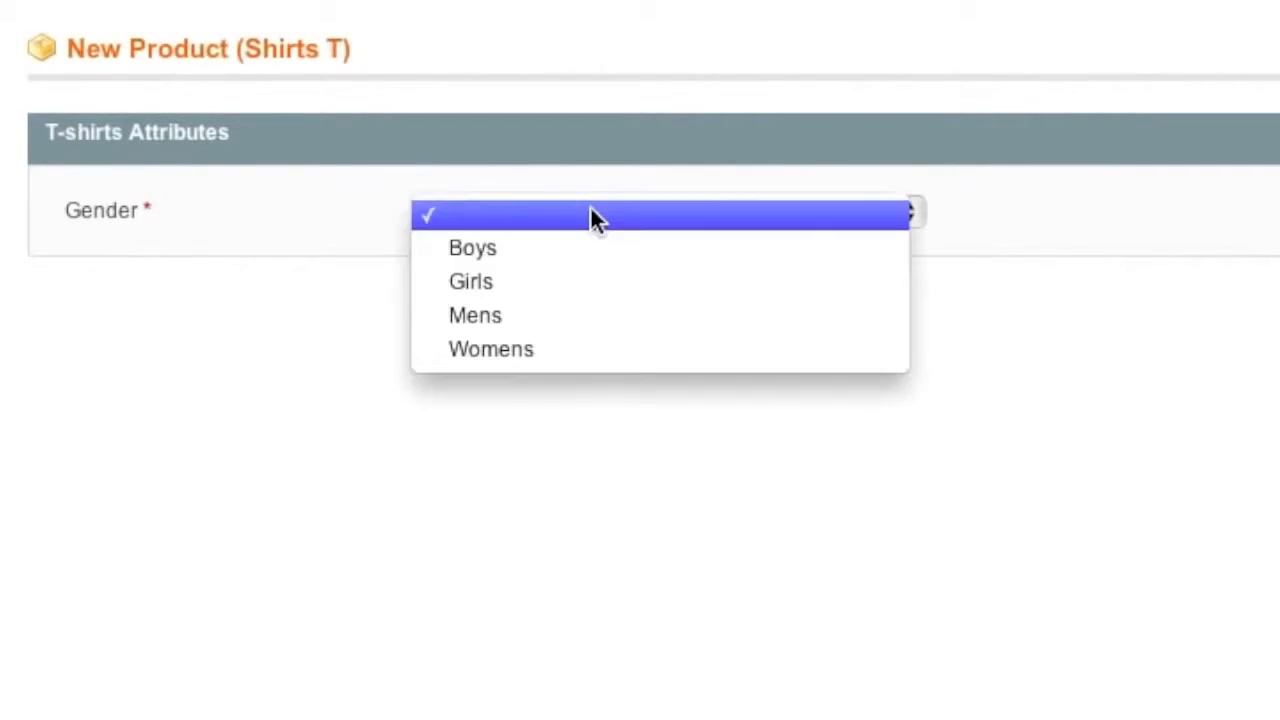
left_click(538, 314)
left_click(329, 374)
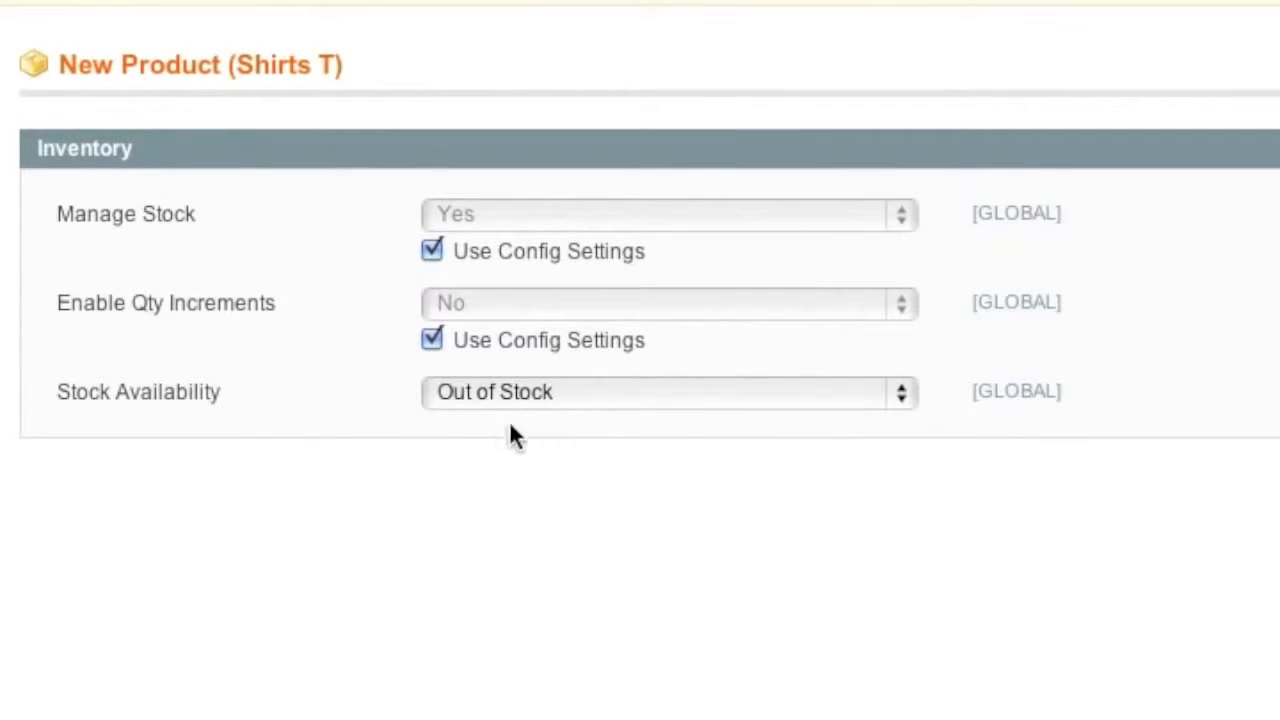
left_click(507, 392)
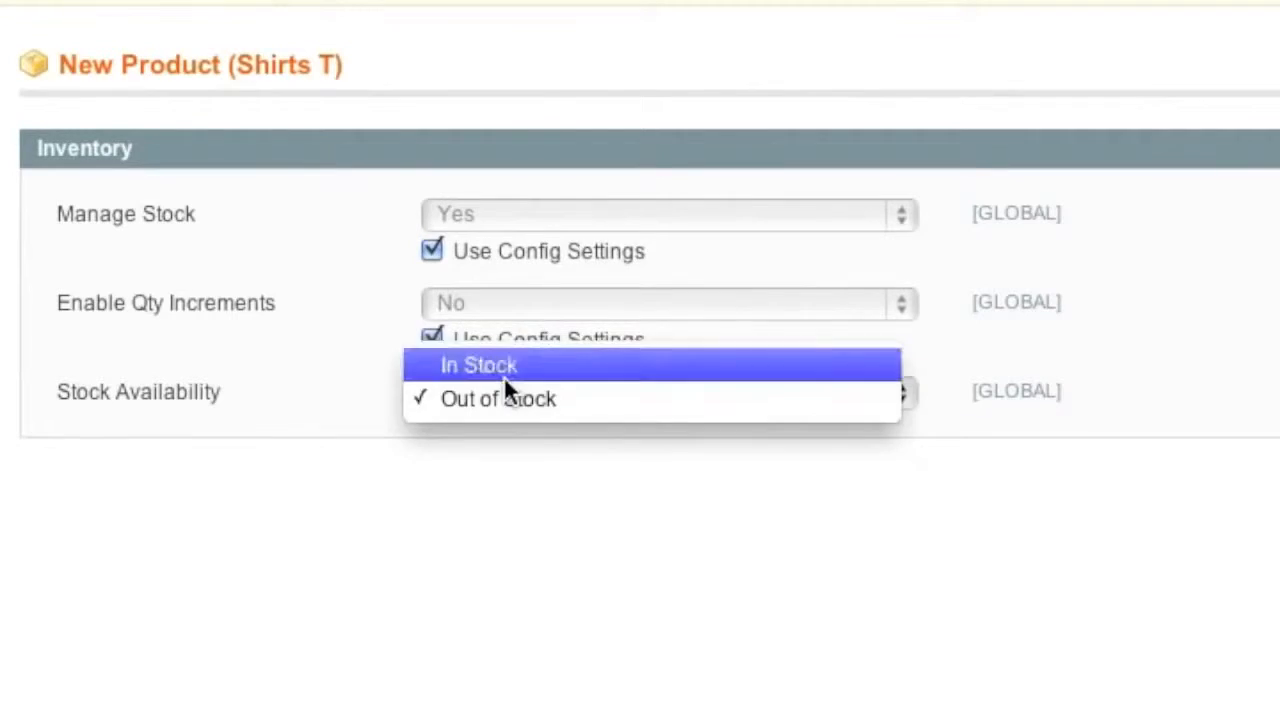
left_click(503, 372)
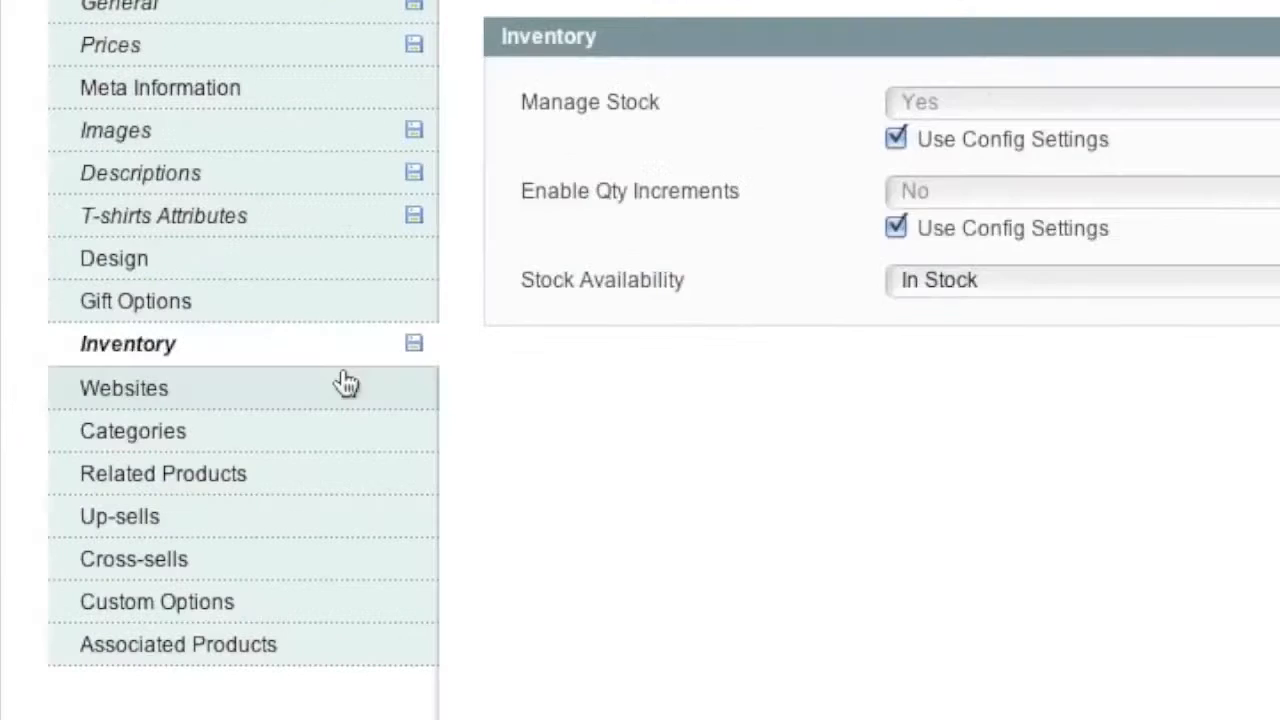
- Assign the product to Main Website and place it in the Apparel and Shirts categories
left_click(180, 461)
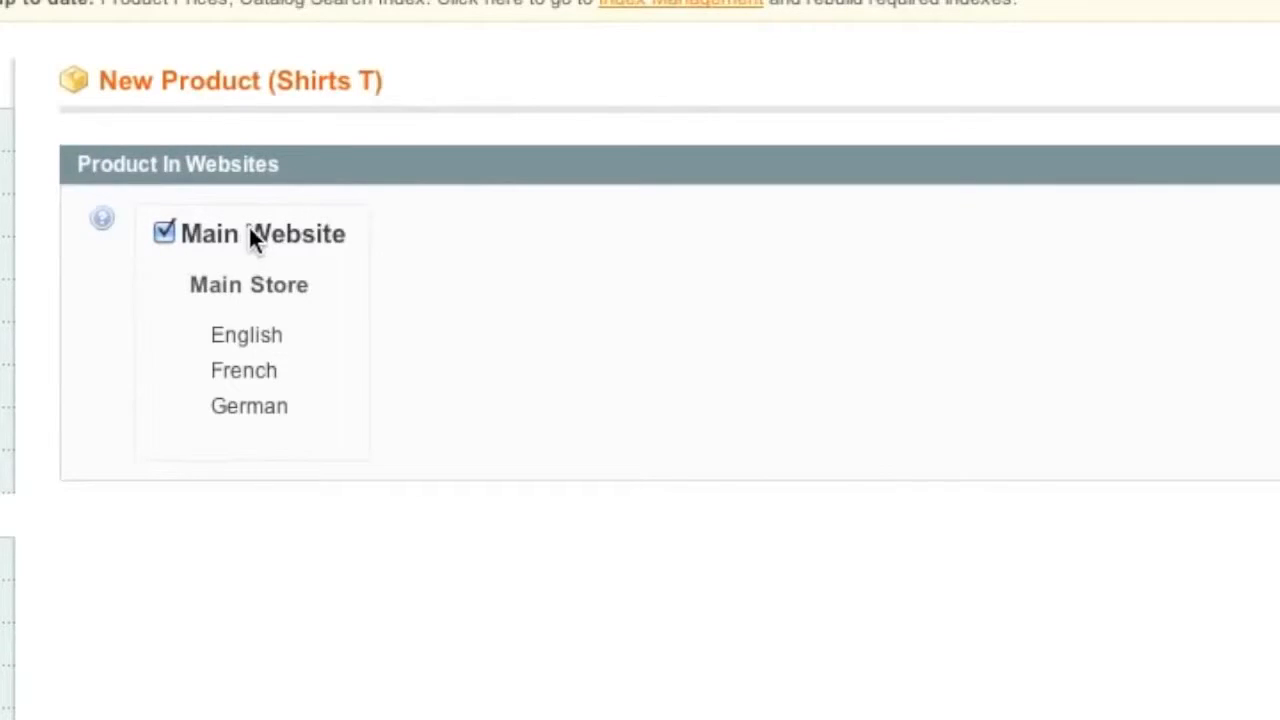
left_click(201, 338)
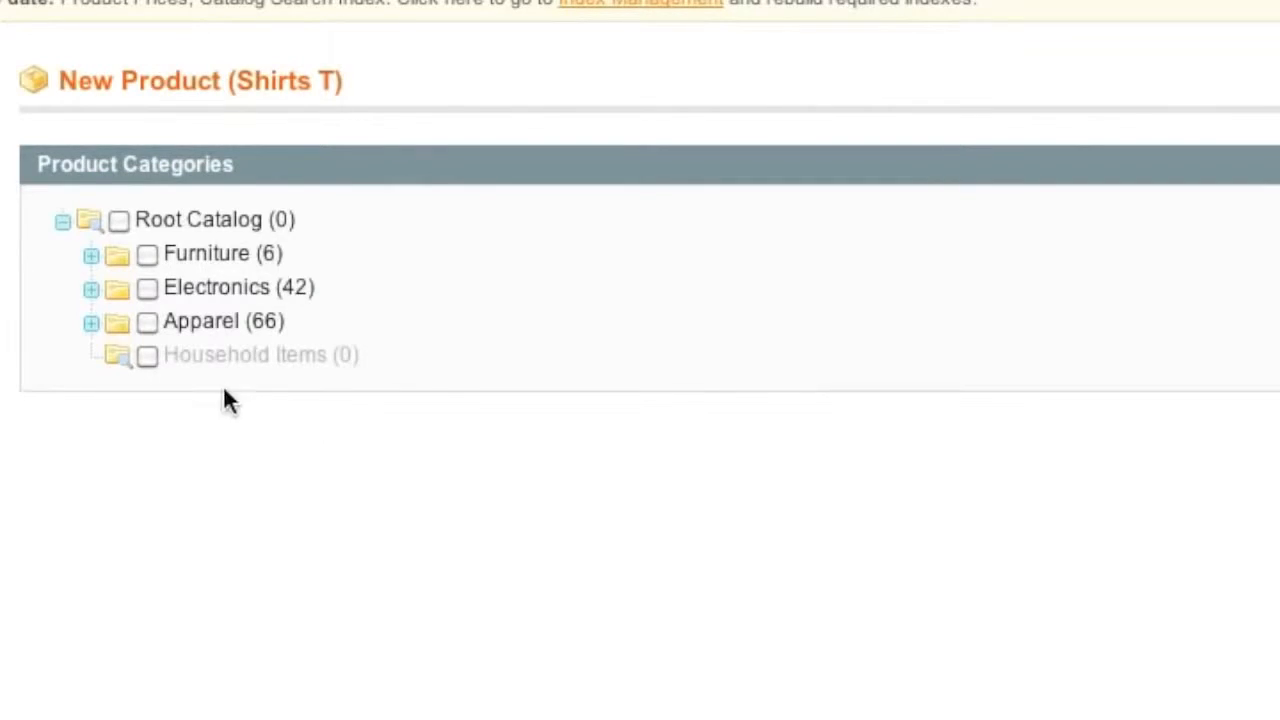
left_click(148, 322)
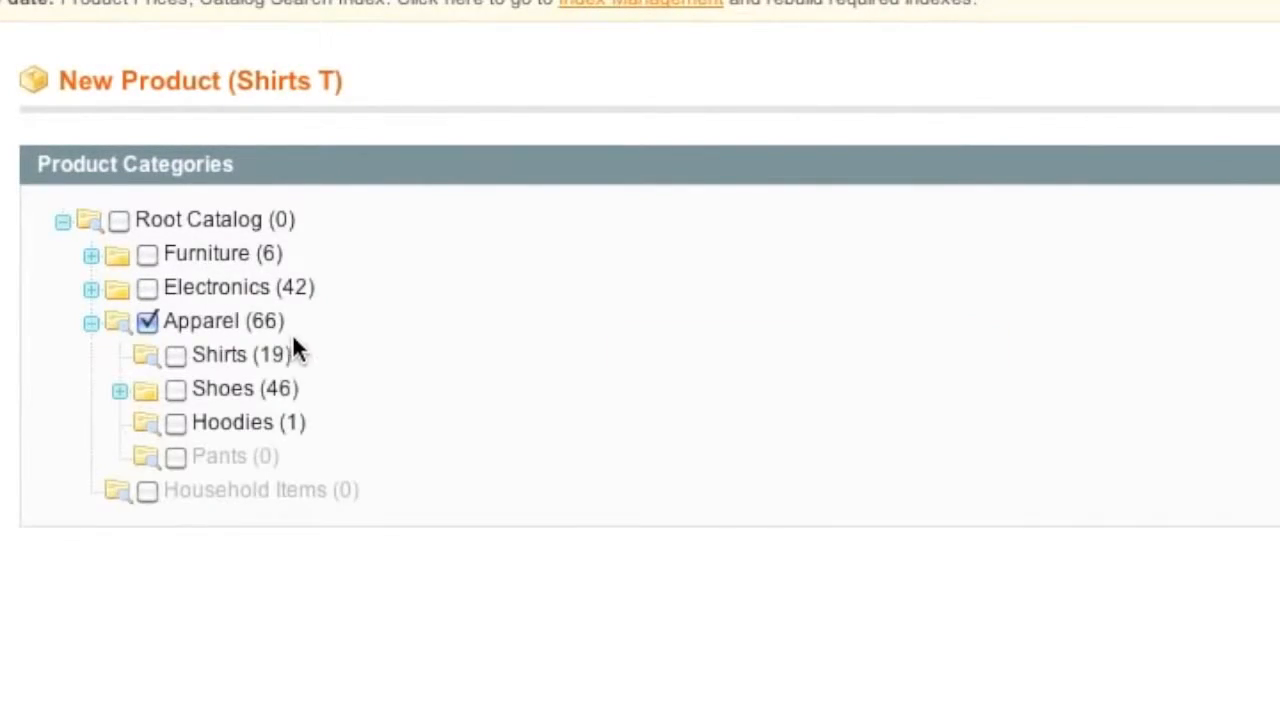
left_click(172, 354)
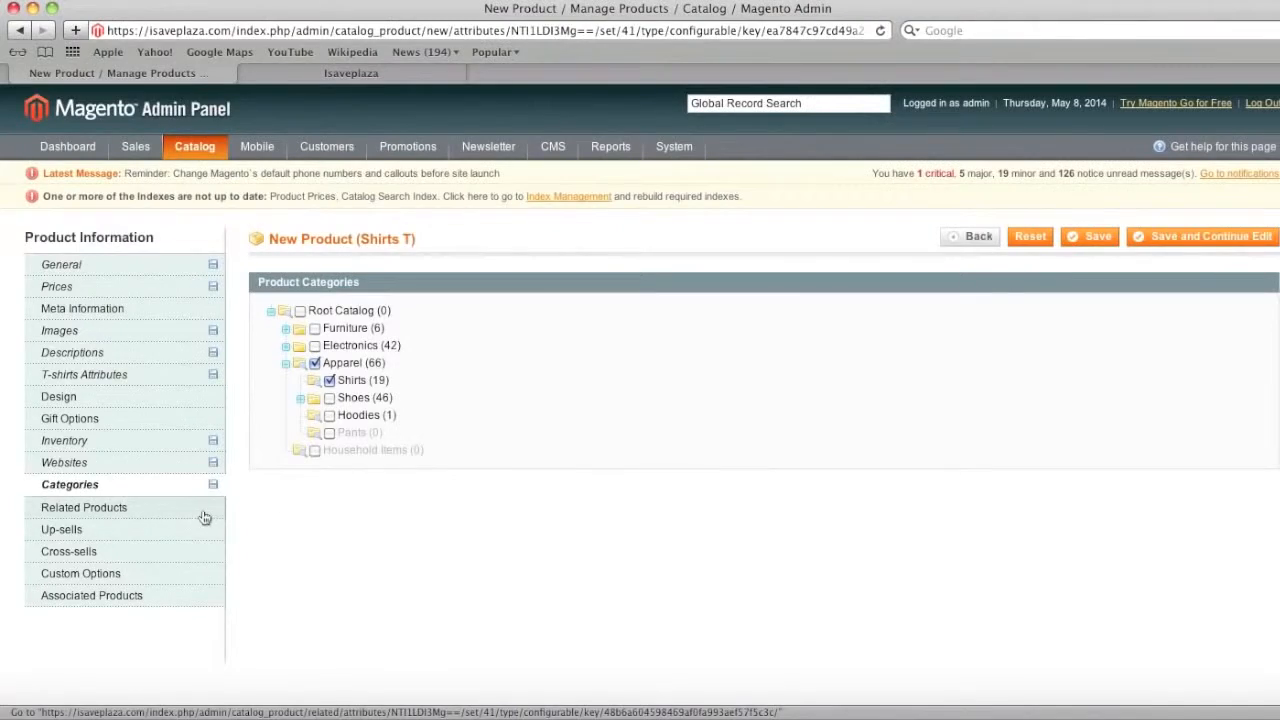
- Filter the list of products available for association by the name "tee"
left_click(155, 593)
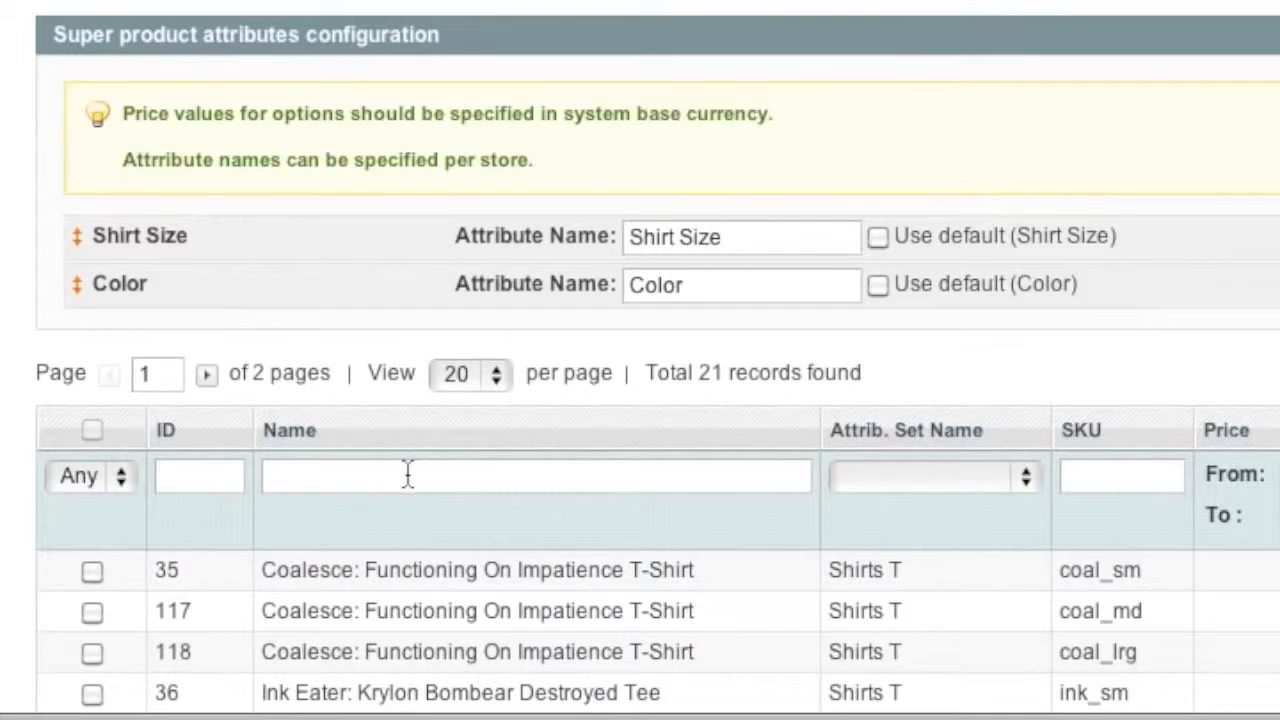
left_click(855, 461)
type("tee")
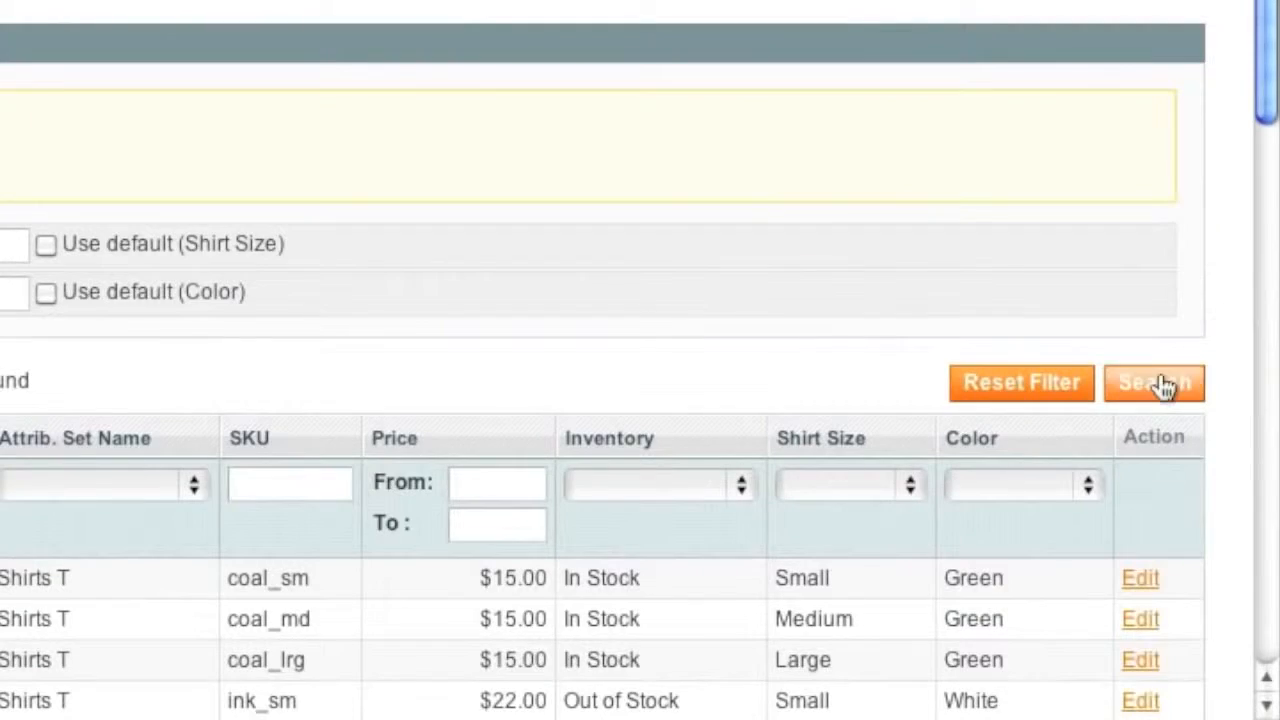
left_click(1252, 531)
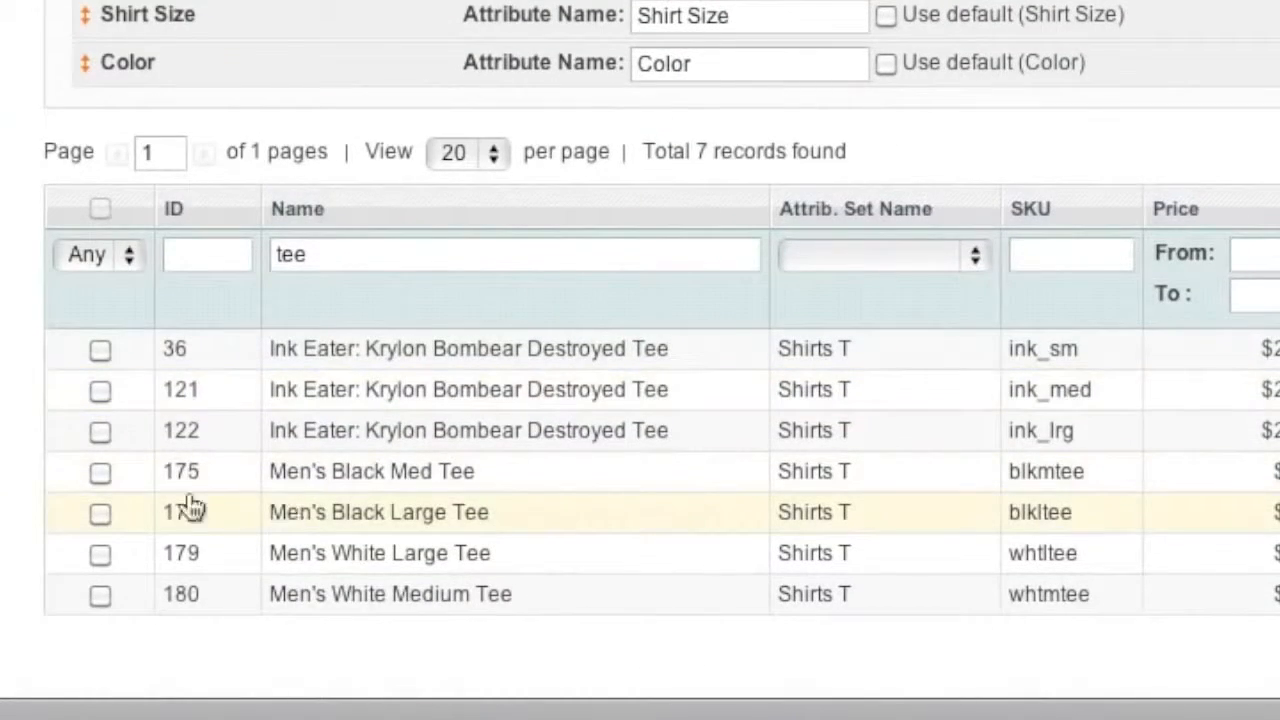
- Associate the Men's Black Med, Black Large, White Large and White Medium tees with the configurable product
left_click(100, 472)
left_click(100, 592)
scroll(105, 668, "down", 2)
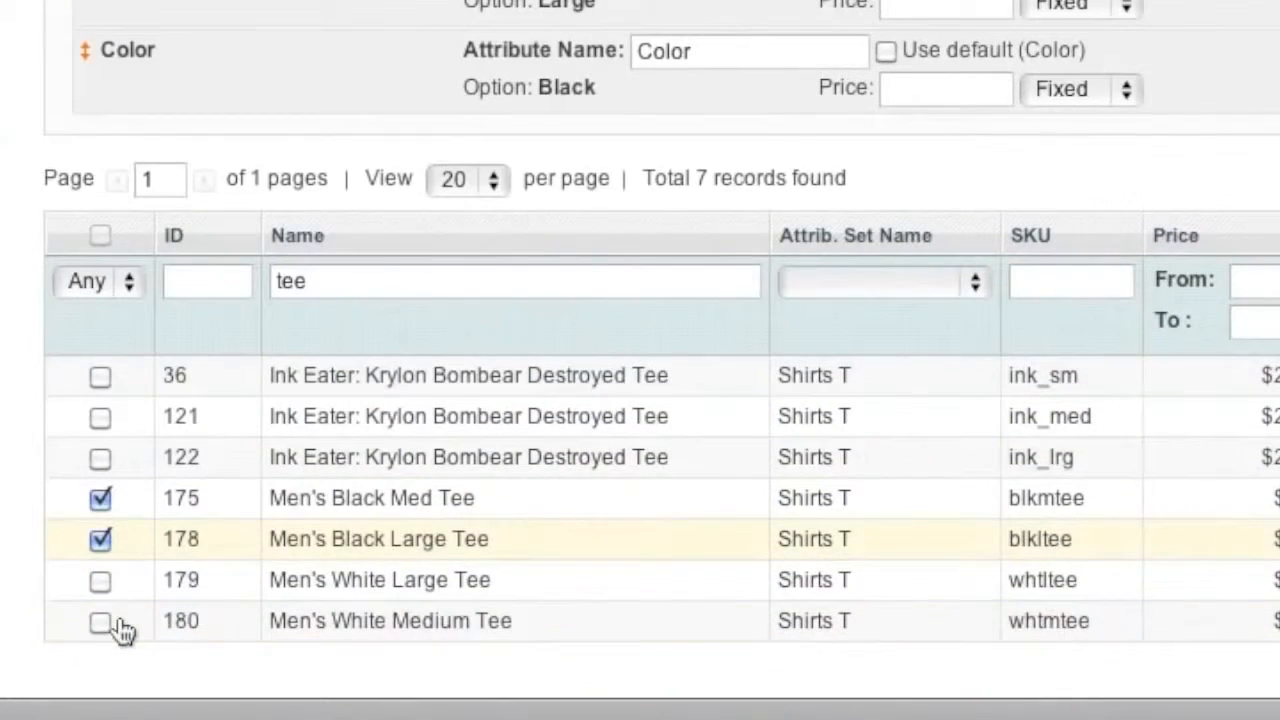
left_click(104, 583)
left_click(104, 658)
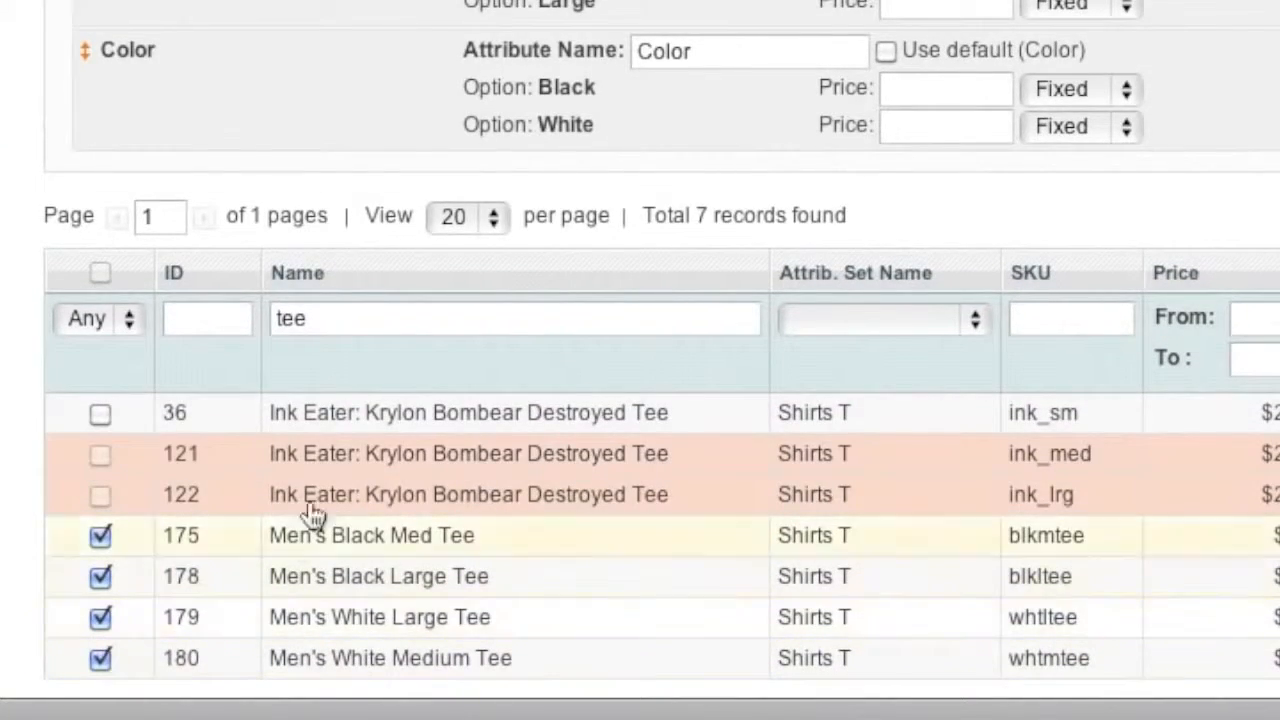
- Check the price type choices for the Medium size option without changing them, and save the configurable product
scroll(315, 512, "up", 4)
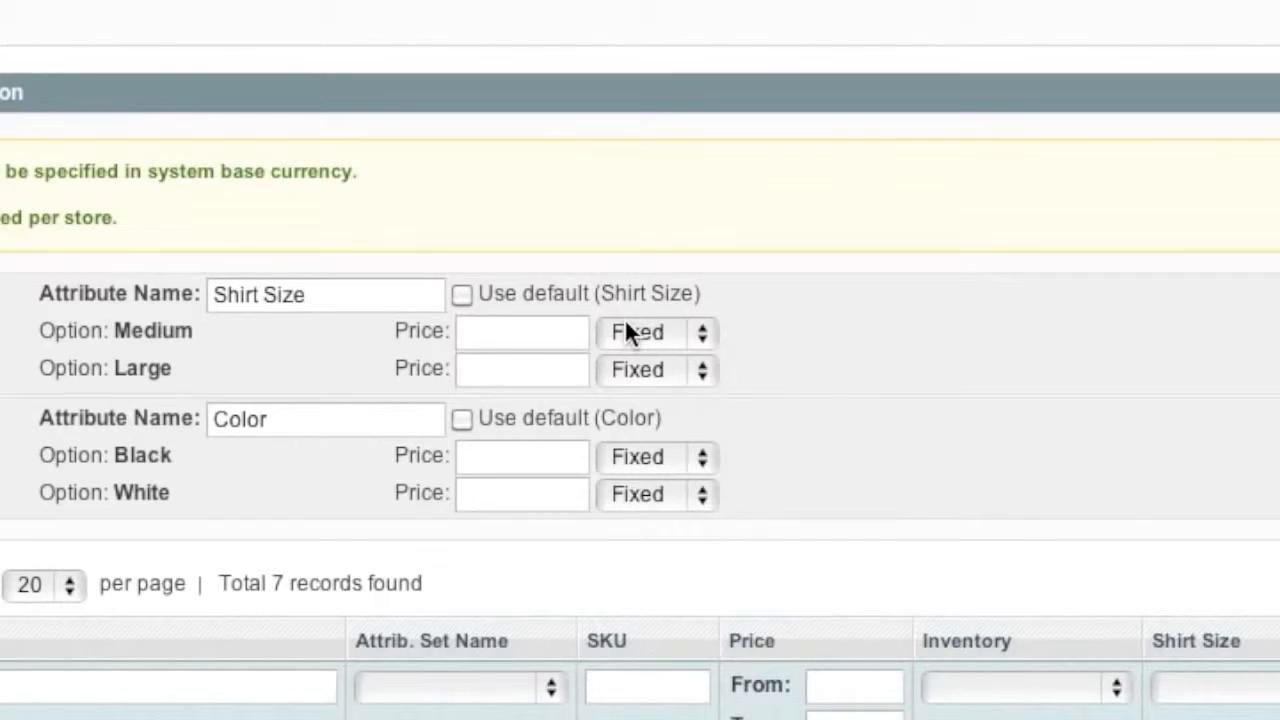
left_click(662, 338)
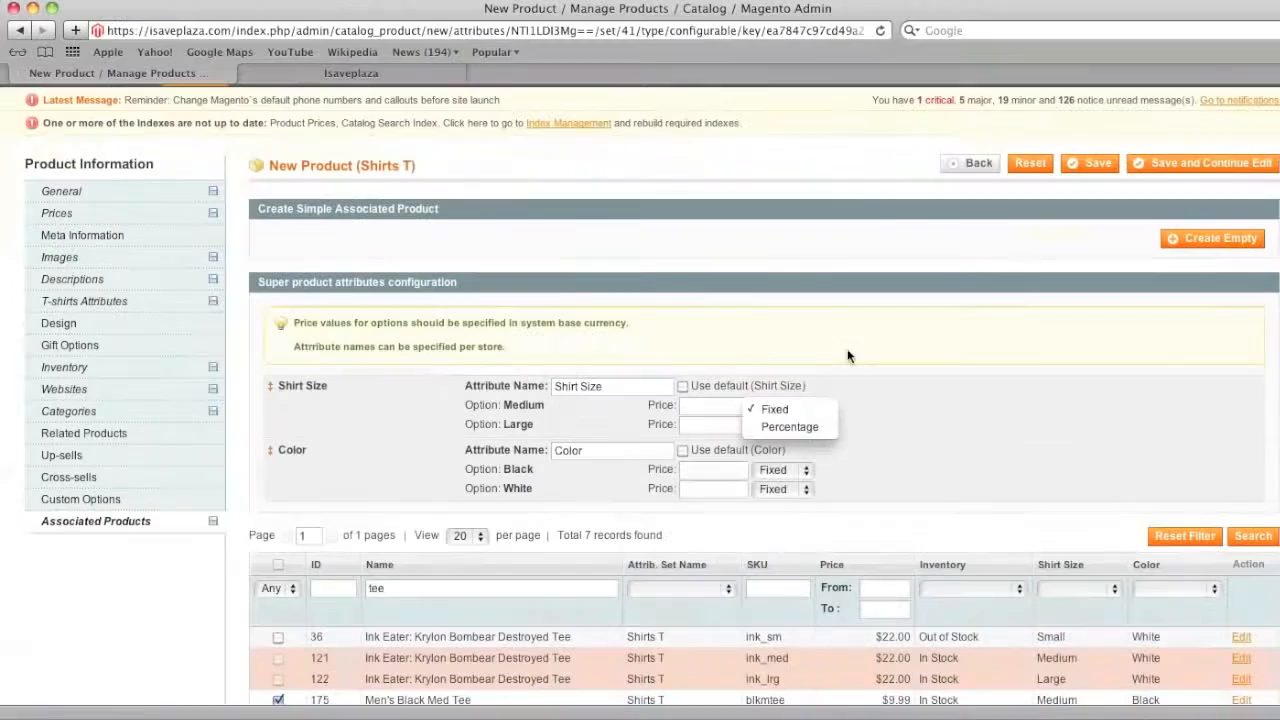
left_click(863, 221)
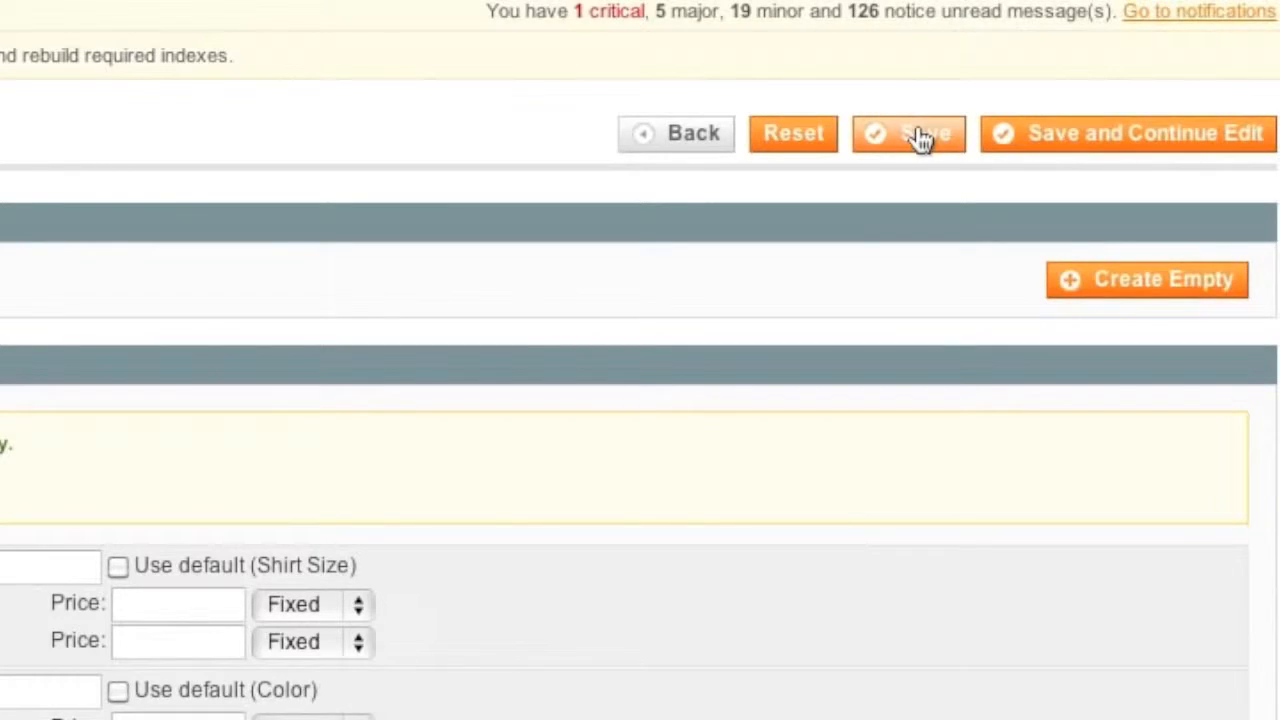
left_click(918, 138)
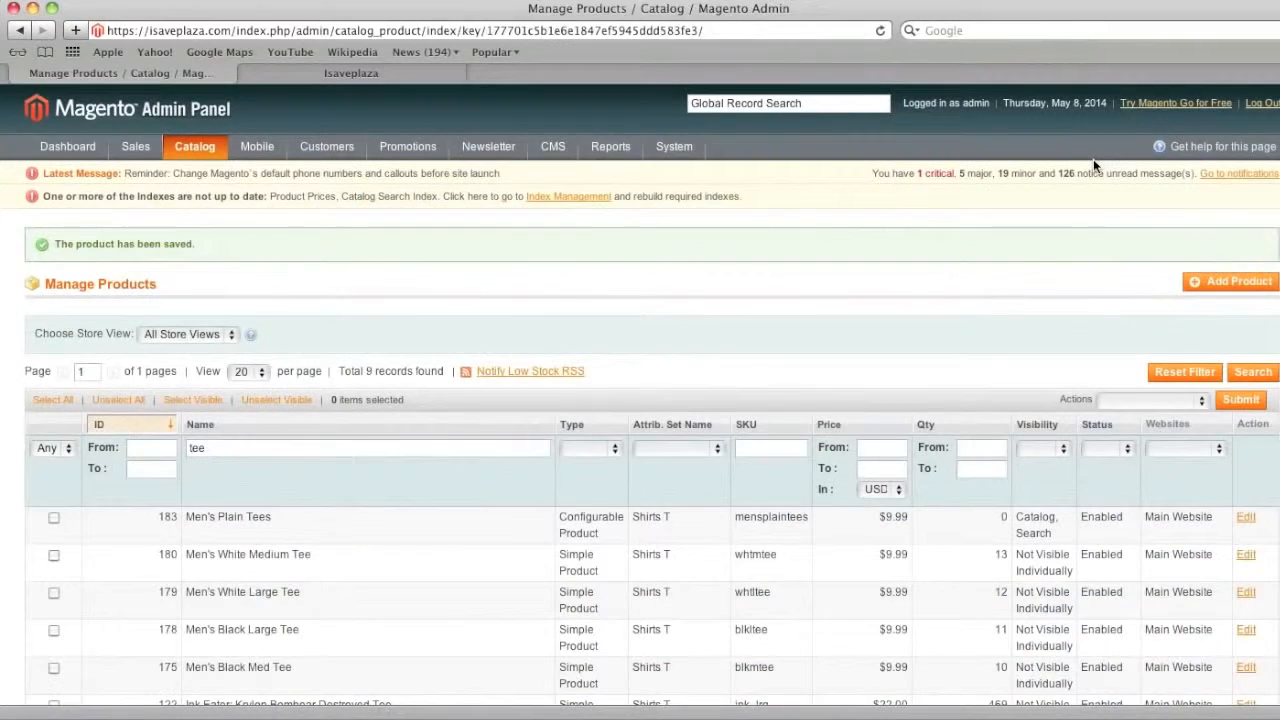
- Switch to the Isaveplaza storefront and open the Men's Plain Tees page from the Apparel Shirts category
left_click(429, 71)
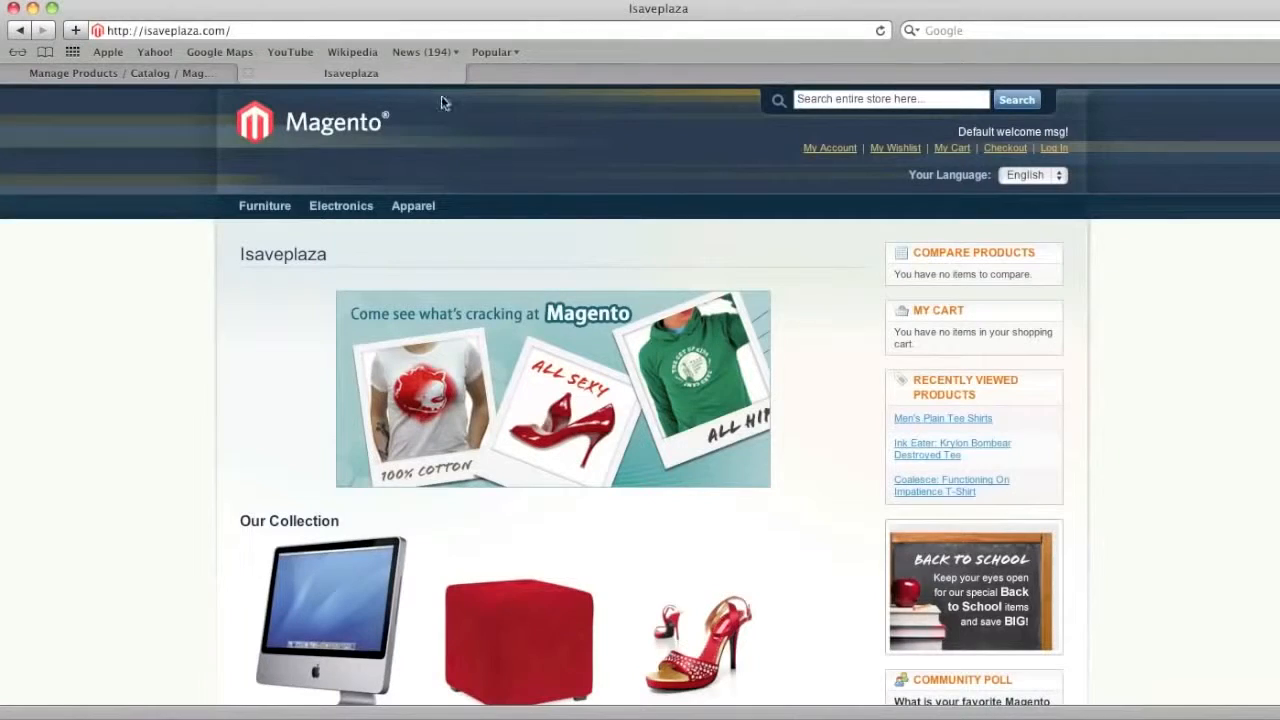
mouse_move(409, 206)
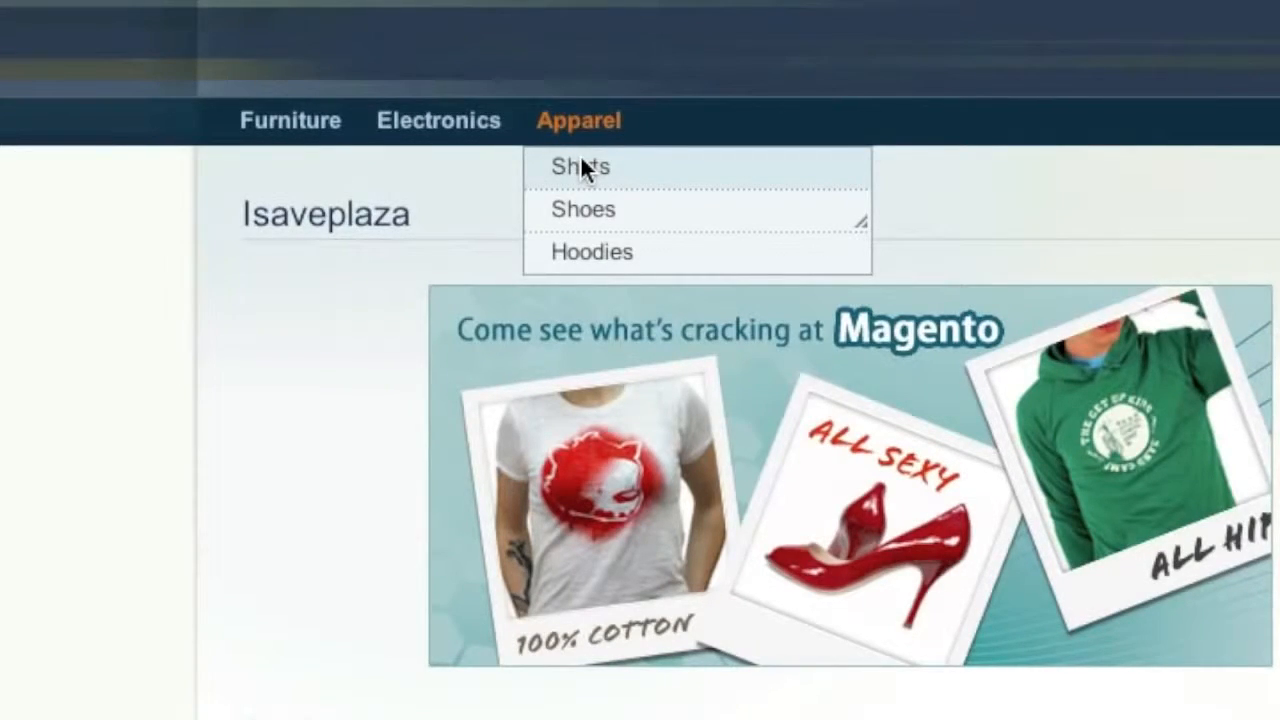
left_click(582, 160)
scroll(580, 275, "down", 10)
left_click(650, 310)
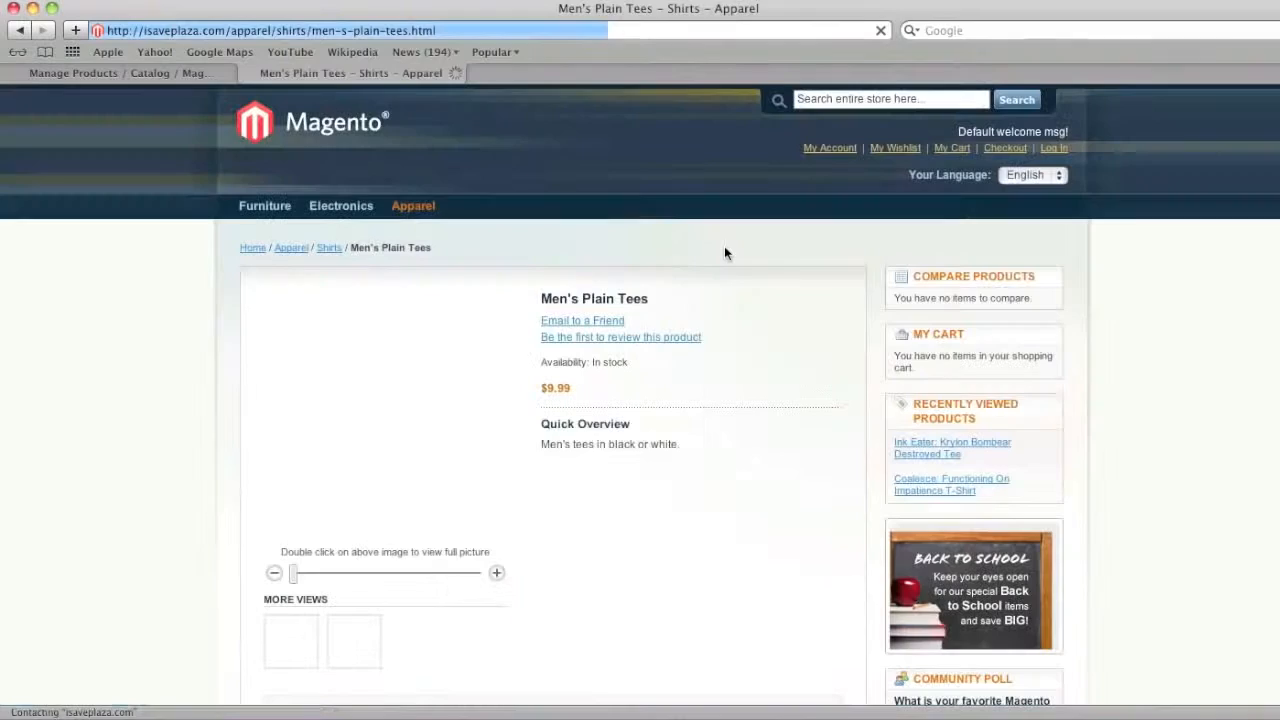
- Choose the color Black and the shirt size Medium in the Men's Plain Tees purchase options
scroll(724, 246, "down", 5)
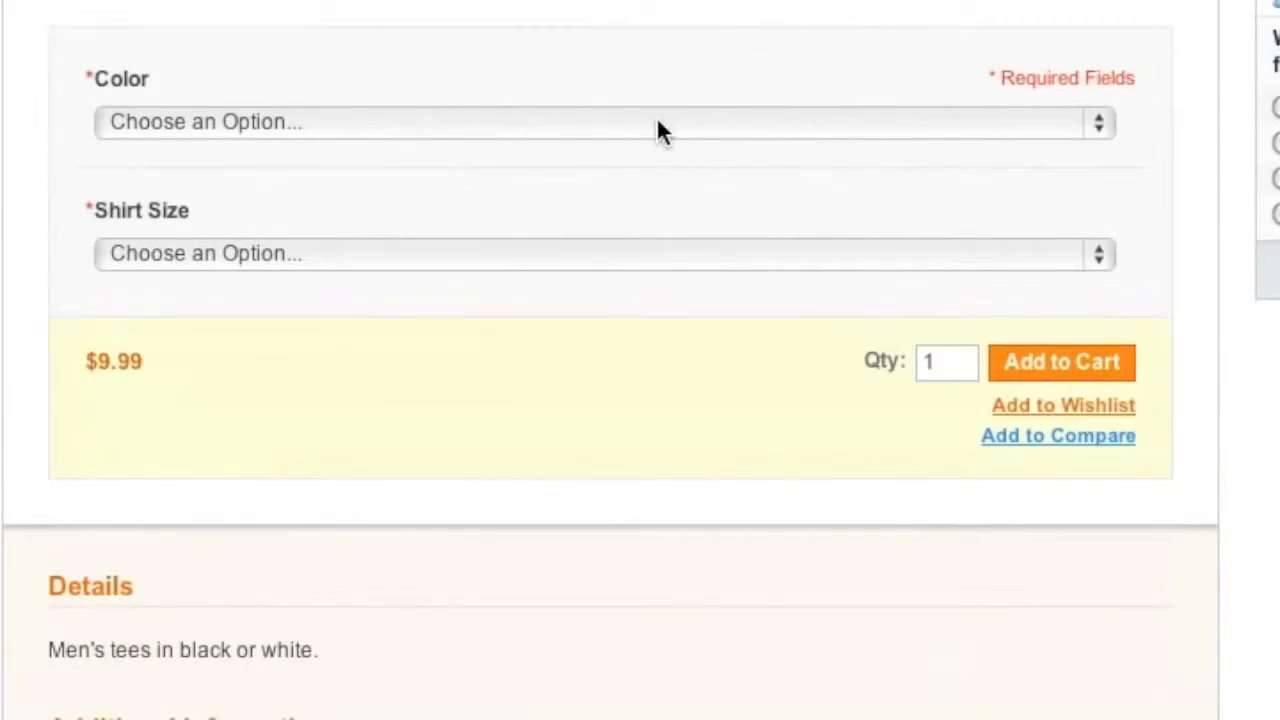
left_click(657, 121)
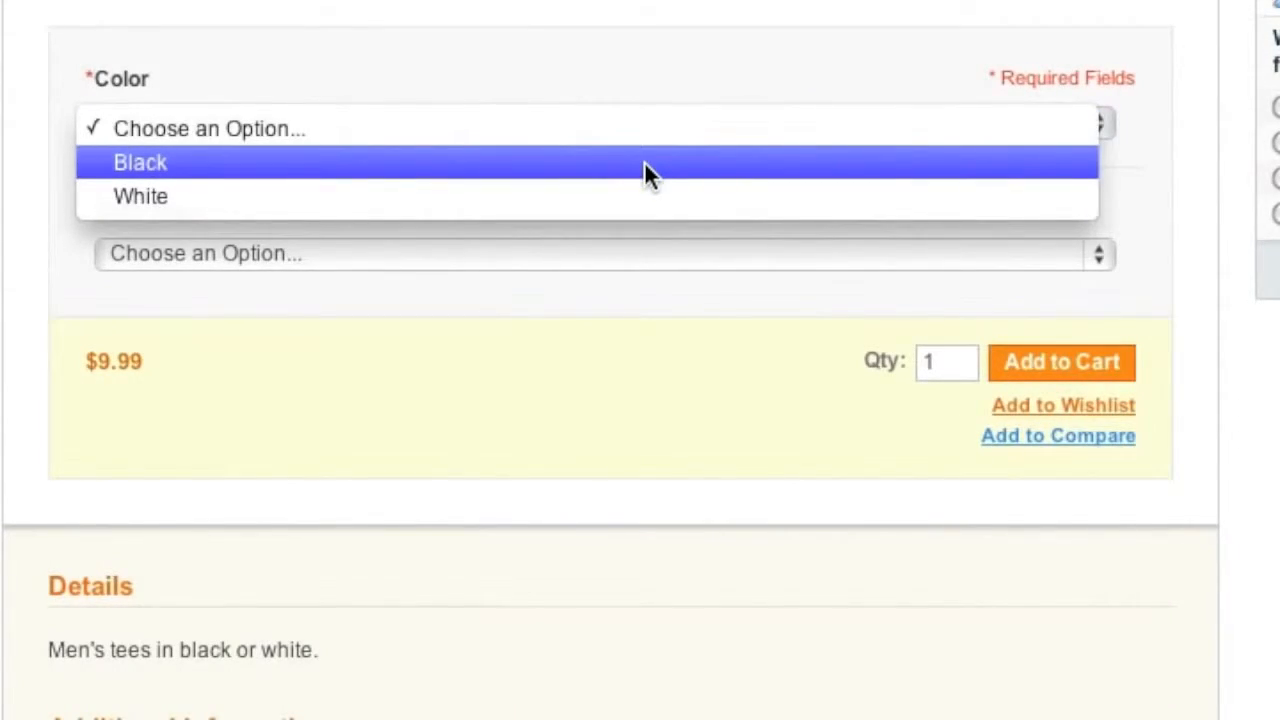
left_click(644, 161)
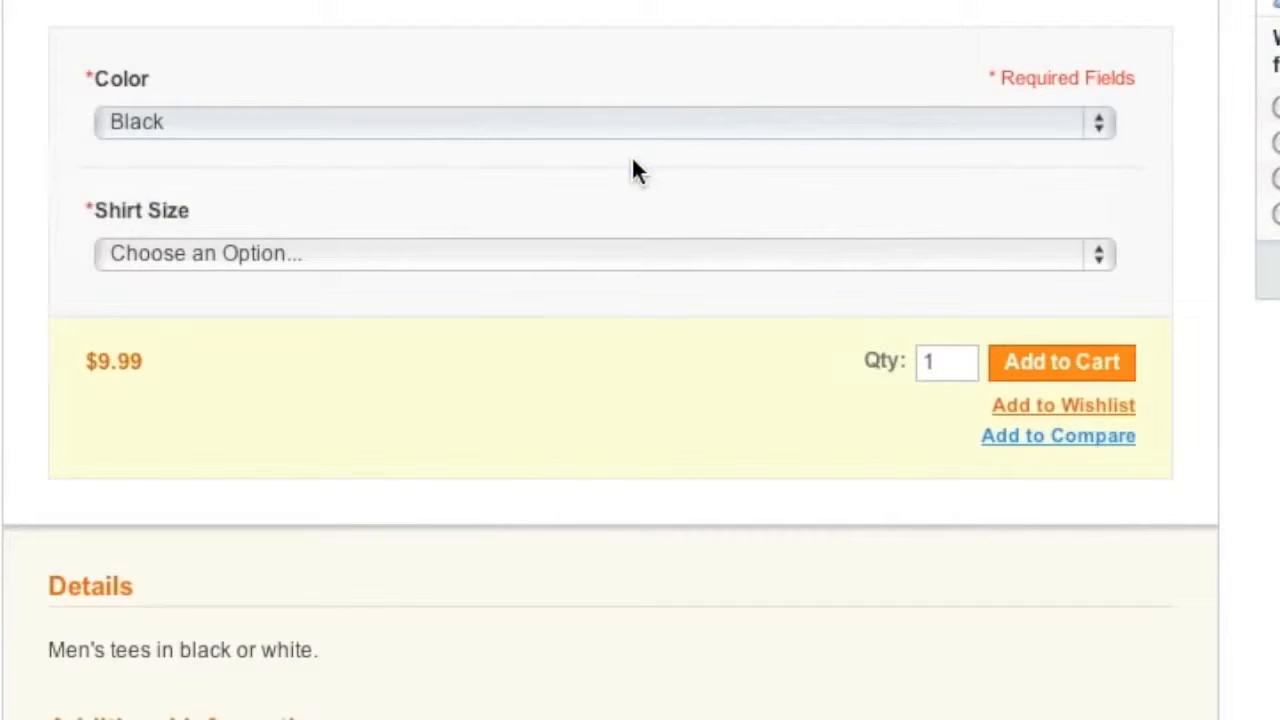
left_click(571, 255)
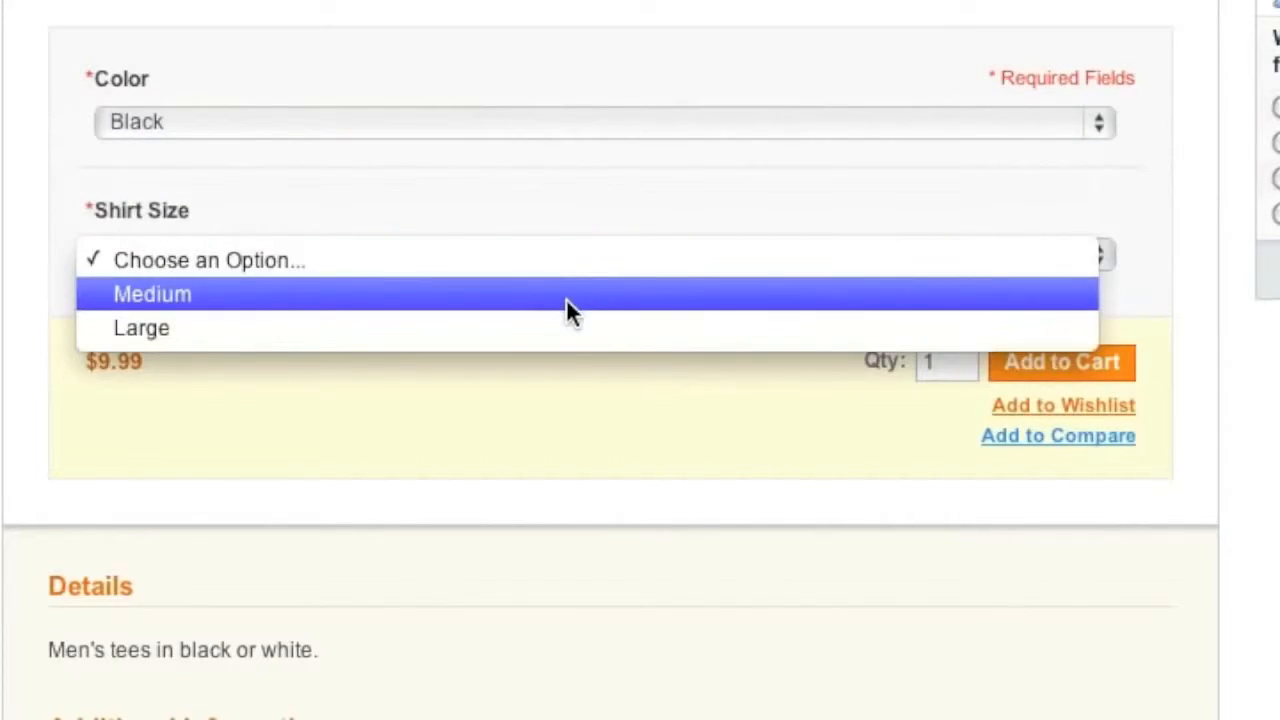
left_click(566, 296)
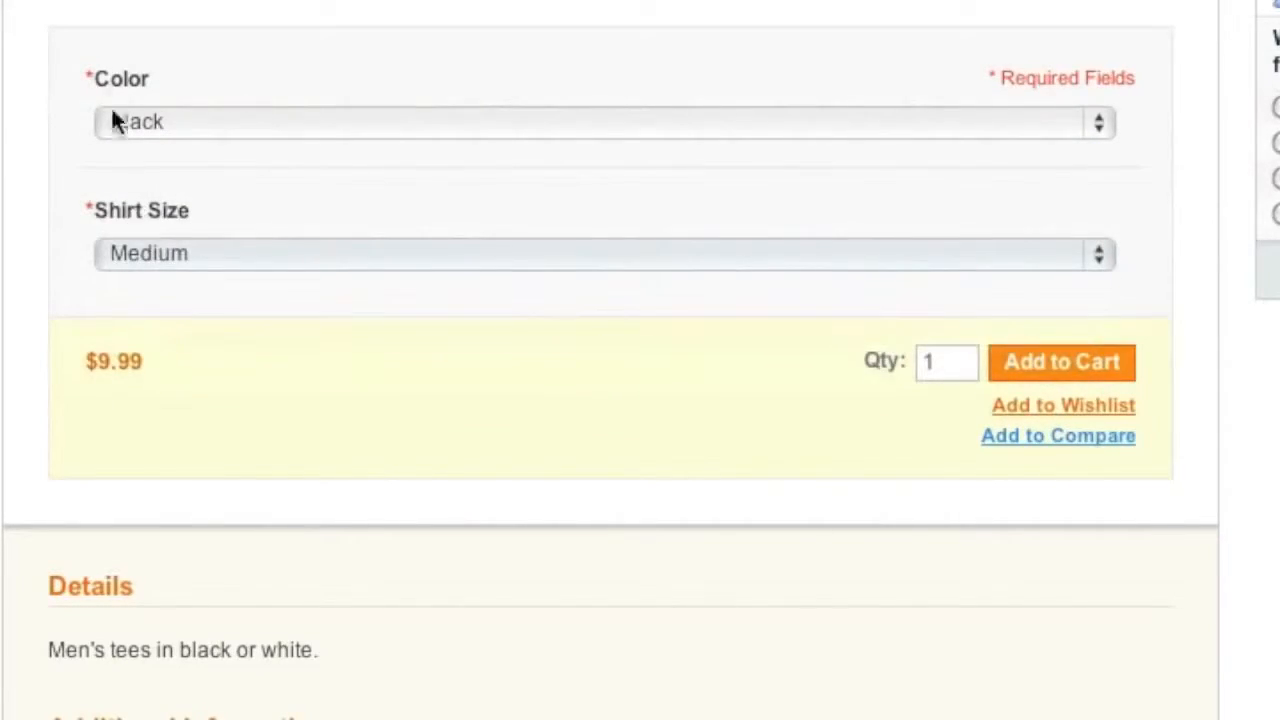